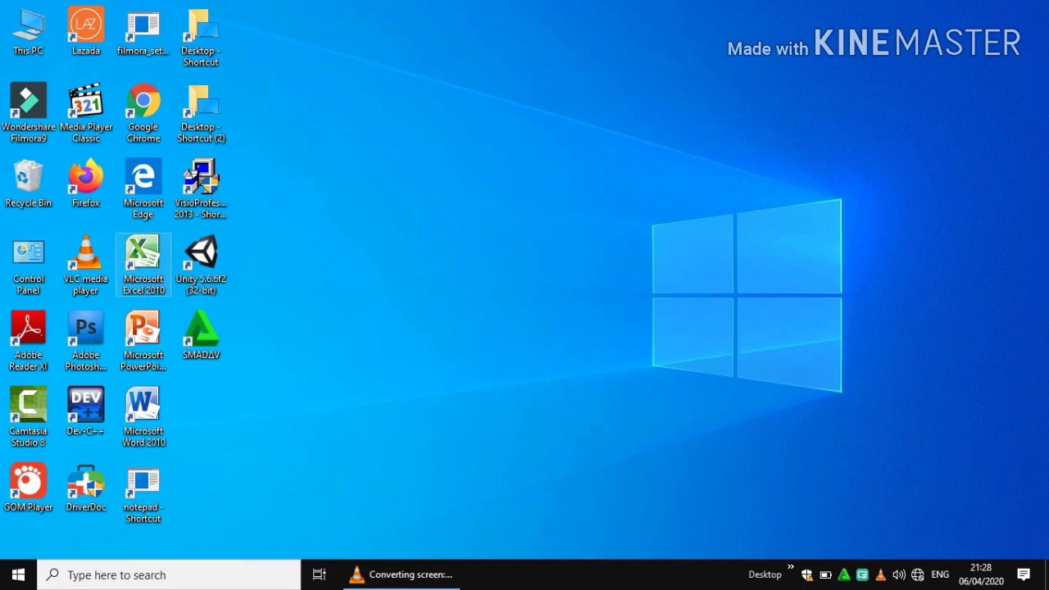
# - Start Microsoft Excel 2010 with a blank workbook and dismiss the Office activation wizard
pyautogui.doubleClick(144, 262)
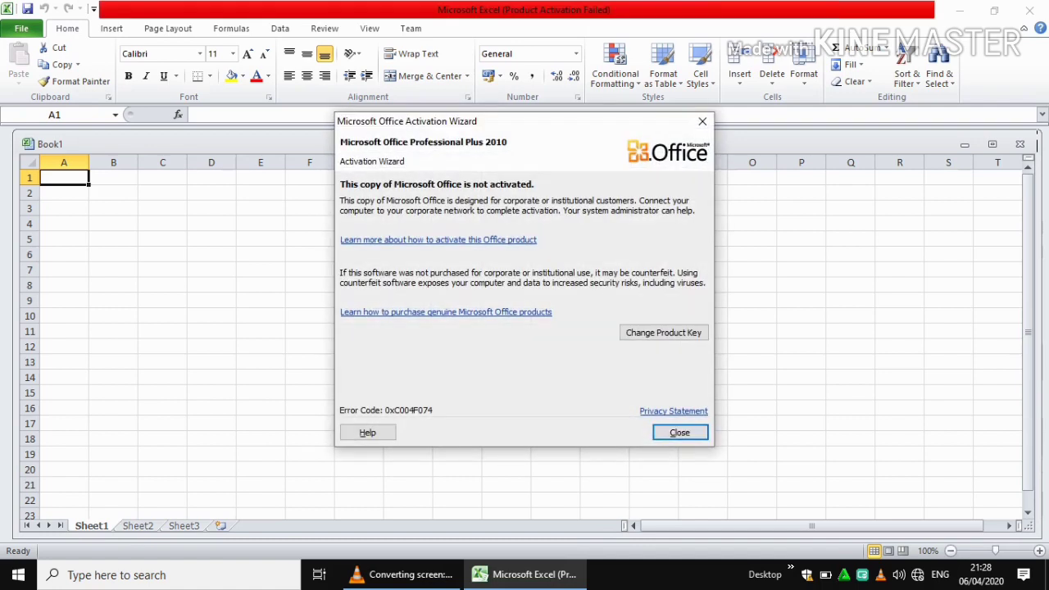
pyautogui.click(680, 433)
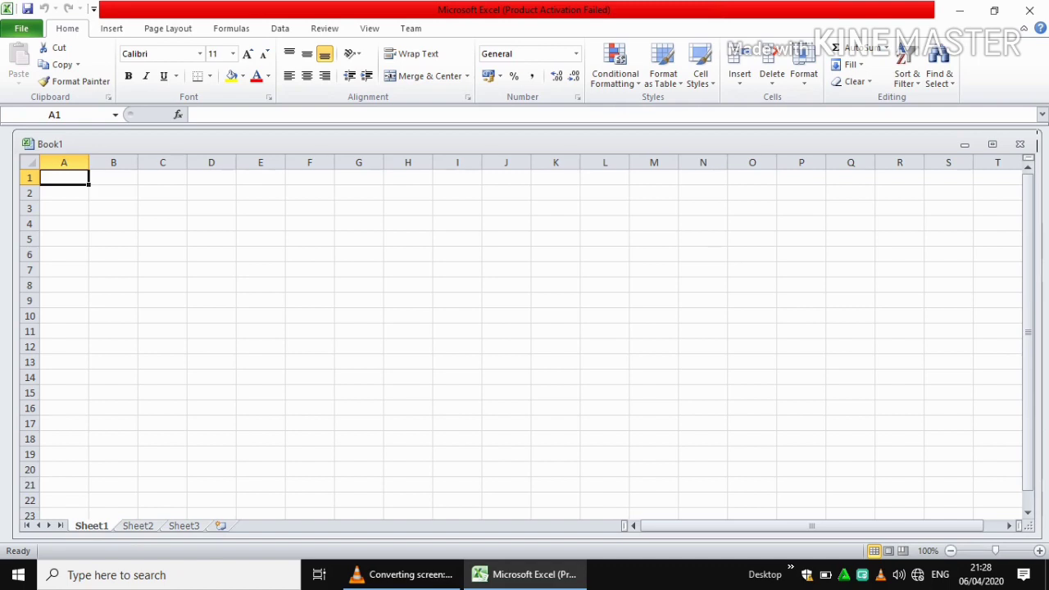
# - Enter 45, 78 and 89 in cells A1 to A3 and total them in A4 with AutoSum
pyautogui.write('45')
pyautogui.press('Return')
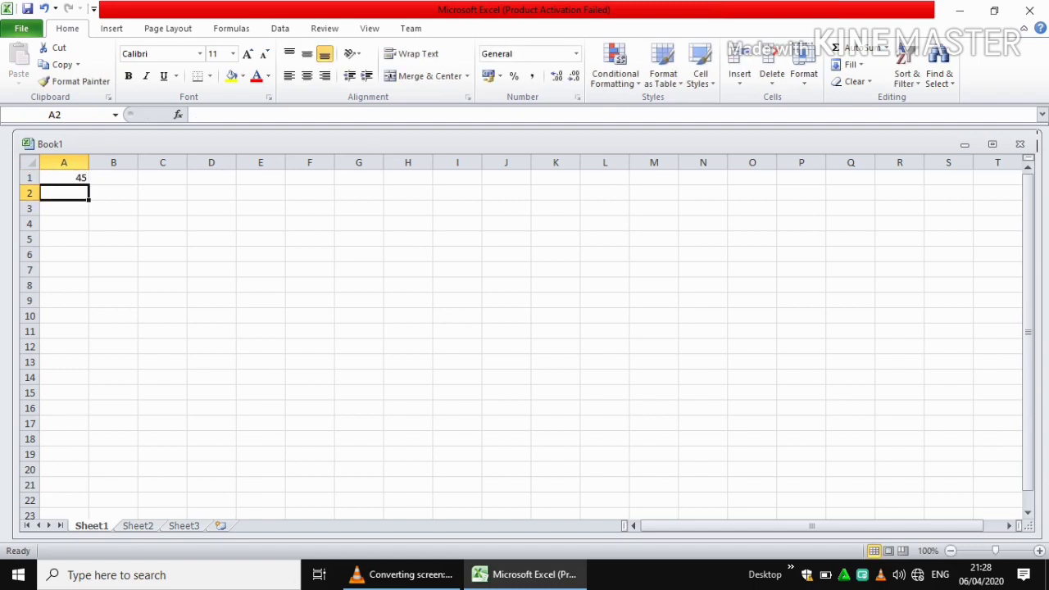
pyautogui.write('78')
pyautogui.press('Return')
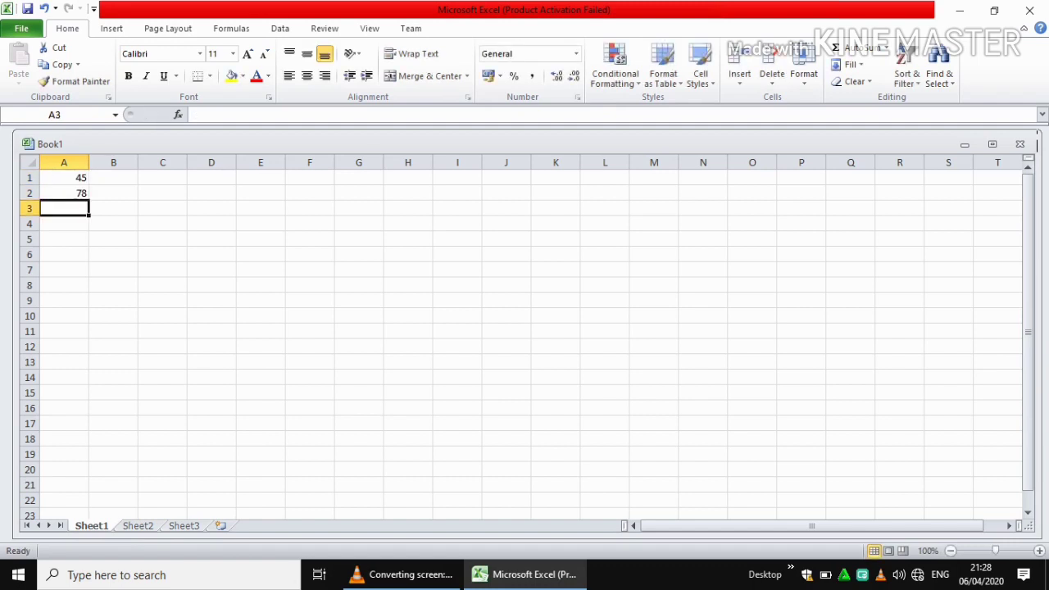
pyautogui.write('89')
pyautogui.press('Return')
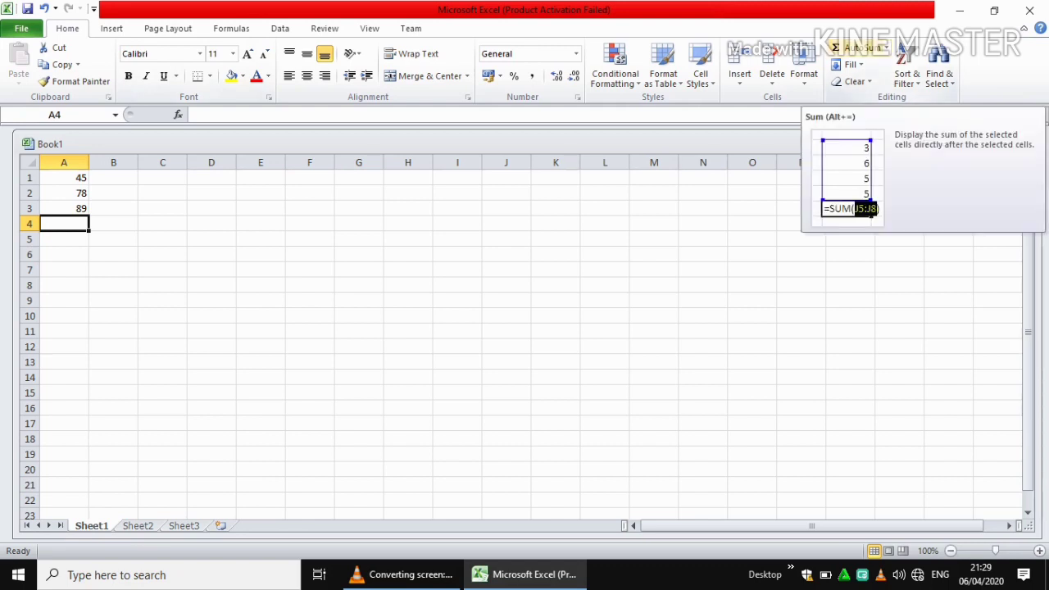
pyautogui.click(850, 49)
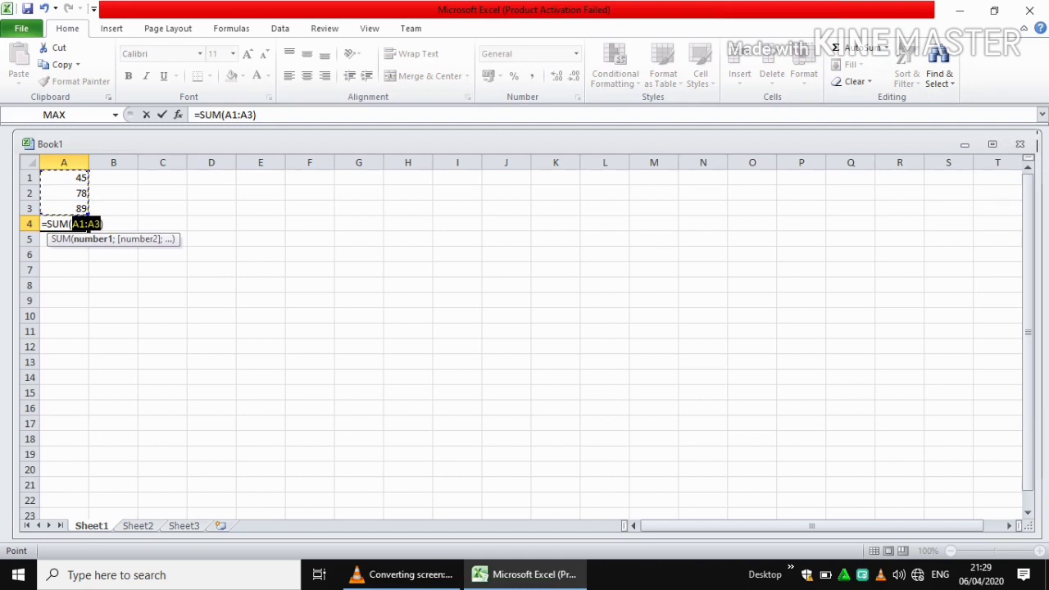
pyautogui.press('Return')
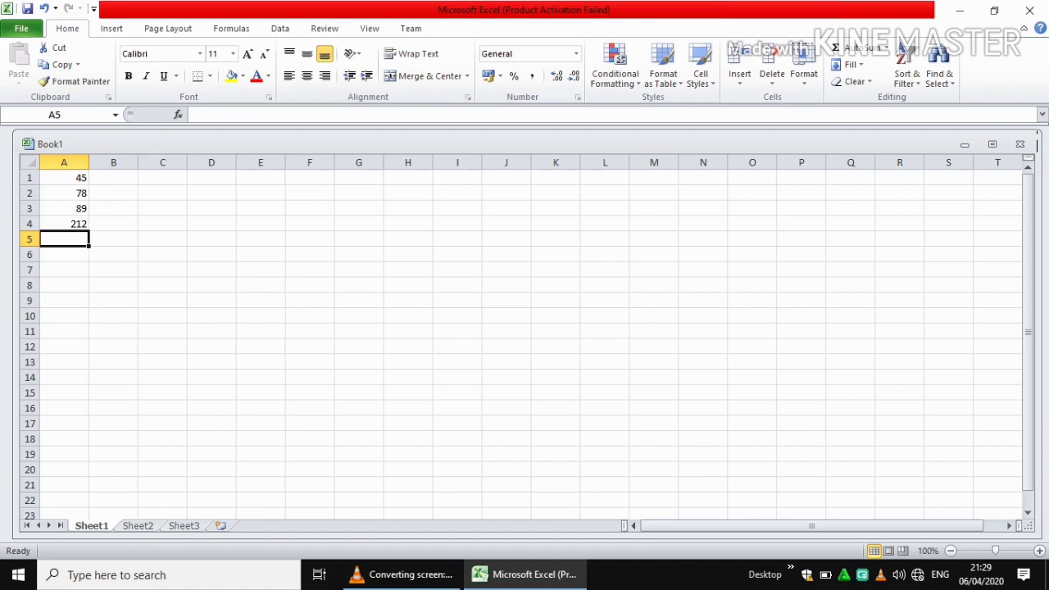
# - Enter the values 45, 78 and 89 in cells C1 to C3
pyautogui.click(162, 177)
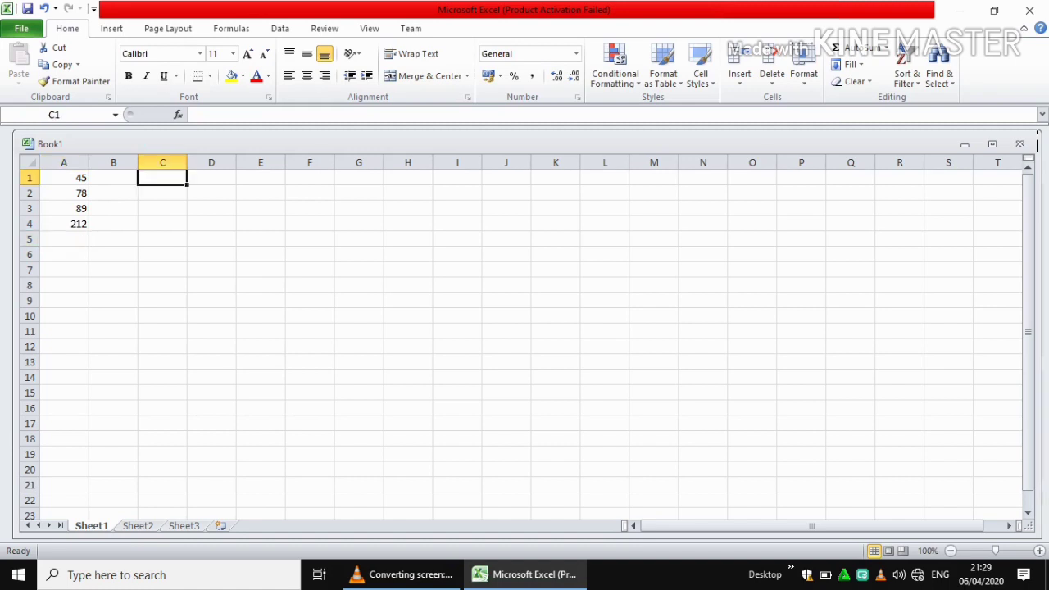
pyautogui.write('45')
pyautogui.press('Return')
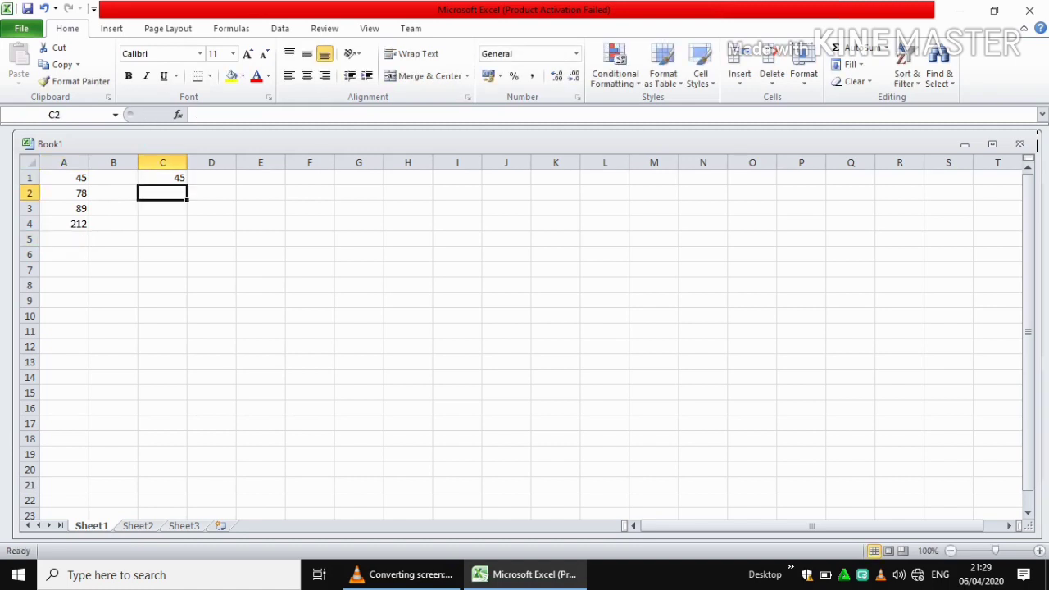
pyautogui.write('78')
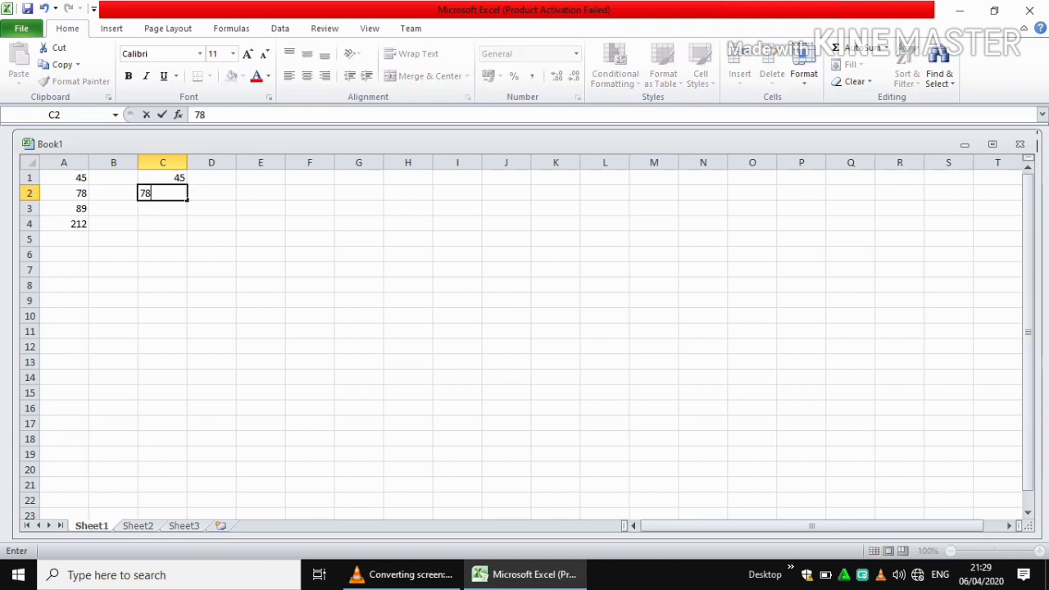
pyautogui.press('Return')
pyautogui.write('89')
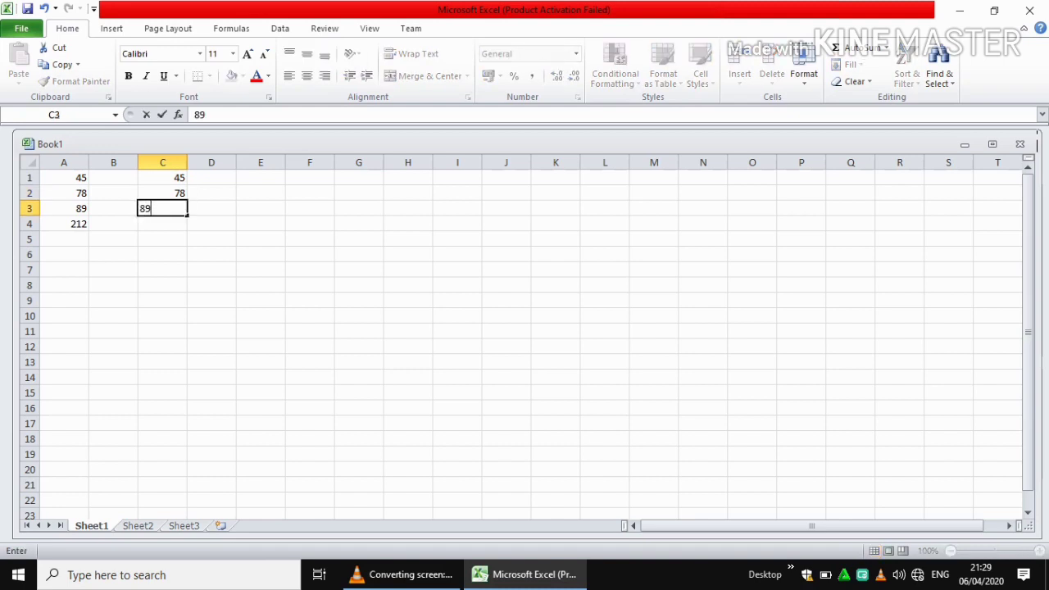
pyautogui.press('Return')
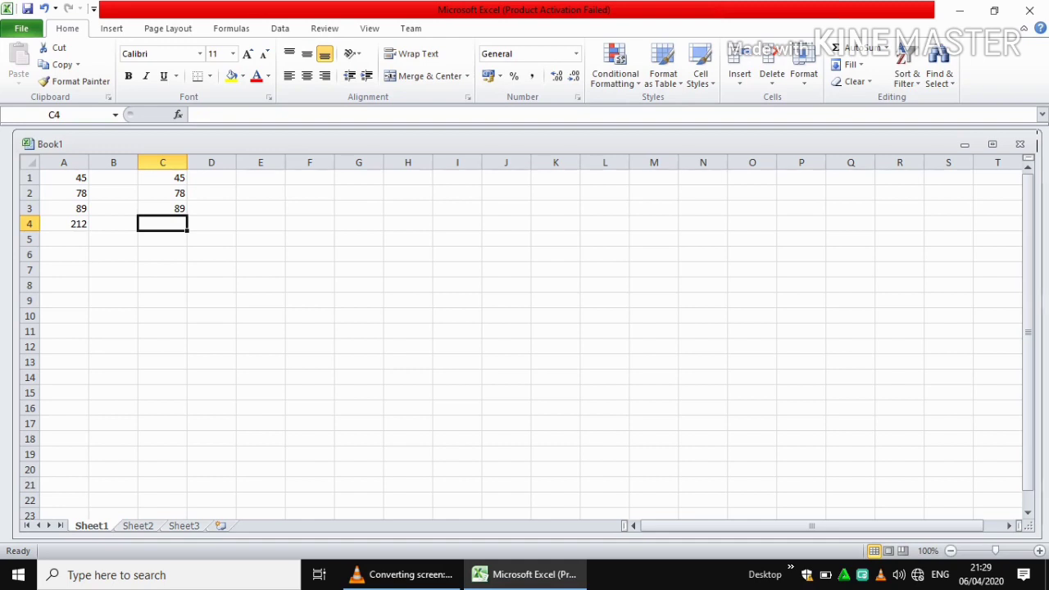
# - Total cells C1:C3 in C4 using AutoSum from the formula function library
pyautogui.click(231, 28)
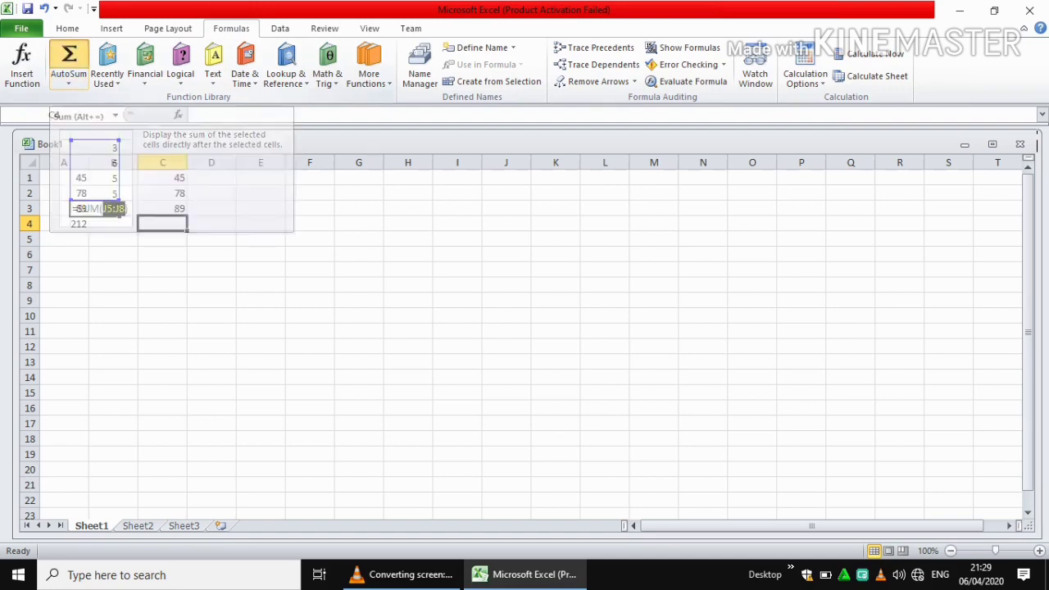
pyautogui.click(69, 62)
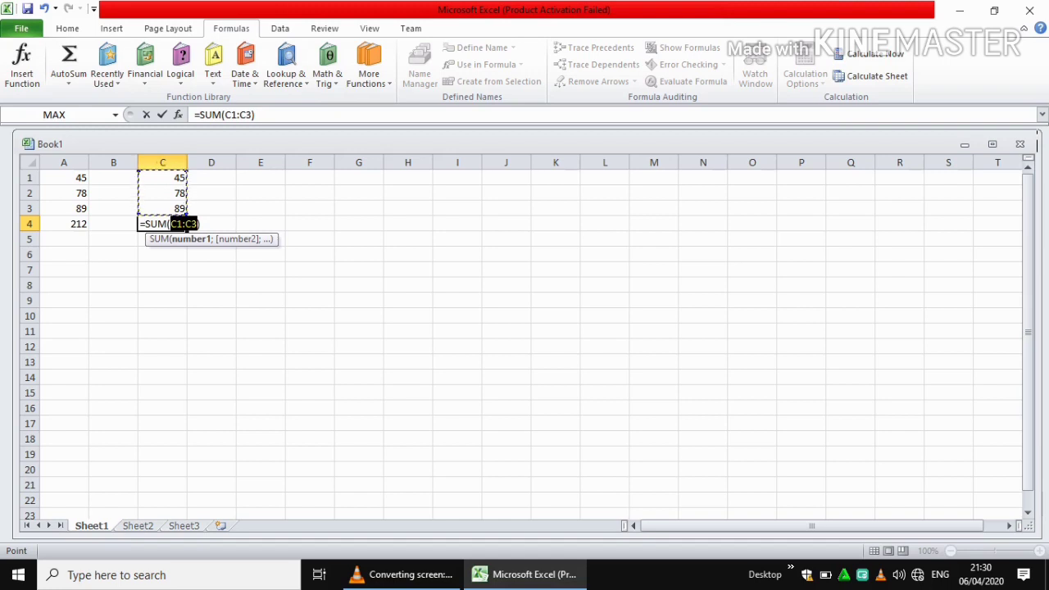
pyautogui.press('Return')
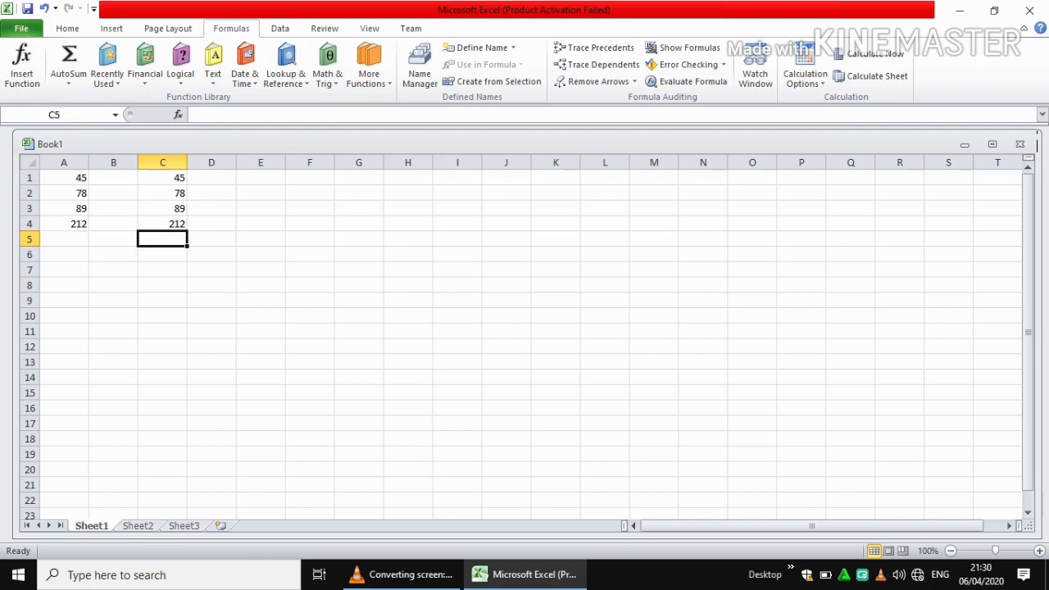
# - Enter the values 45, 78 and 89 in cells E1 to E3
pyautogui.click(261, 178)
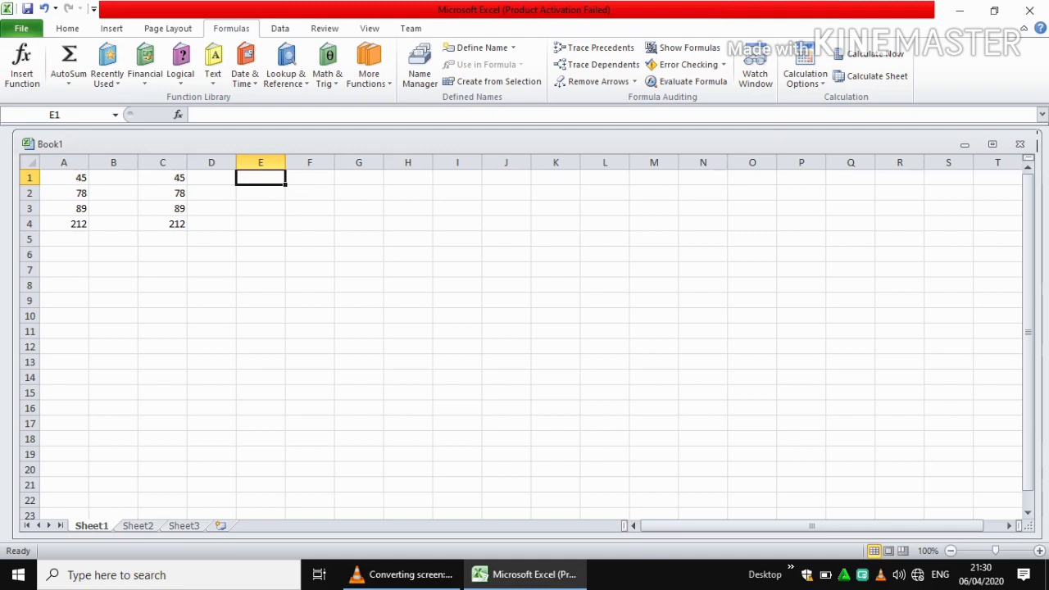
pyautogui.write('45')
pyautogui.press('Return')
pyautogui.write('78')
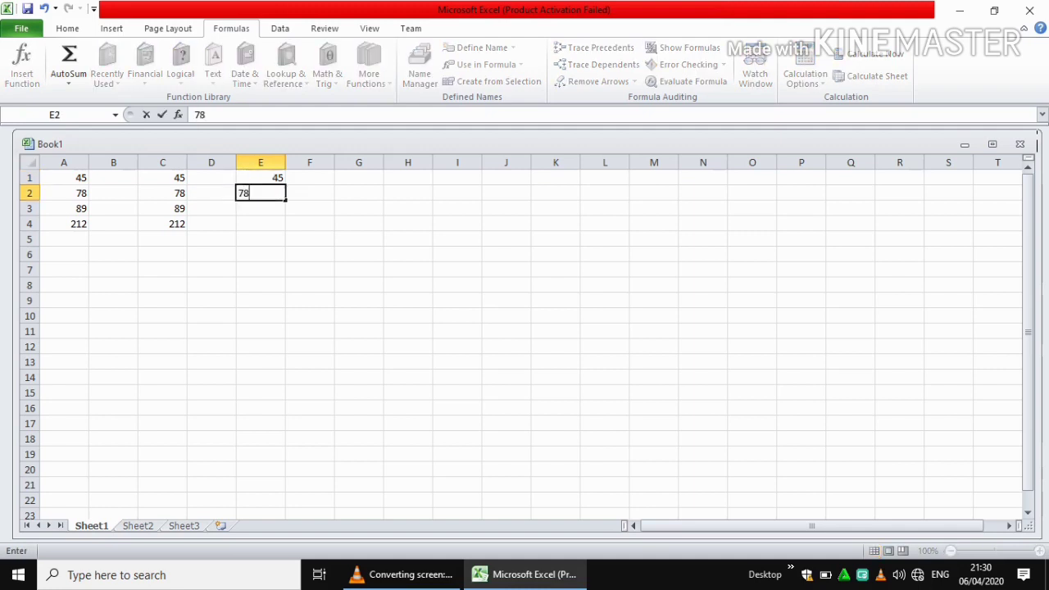
pyautogui.press('Return')
pyautogui.write('89')
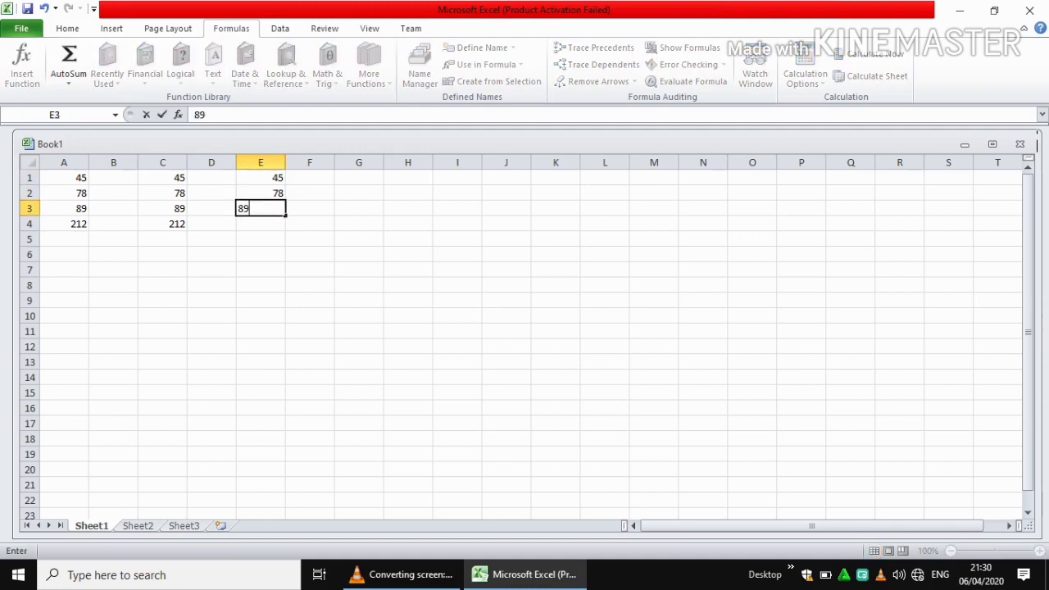
pyautogui.press('Return')
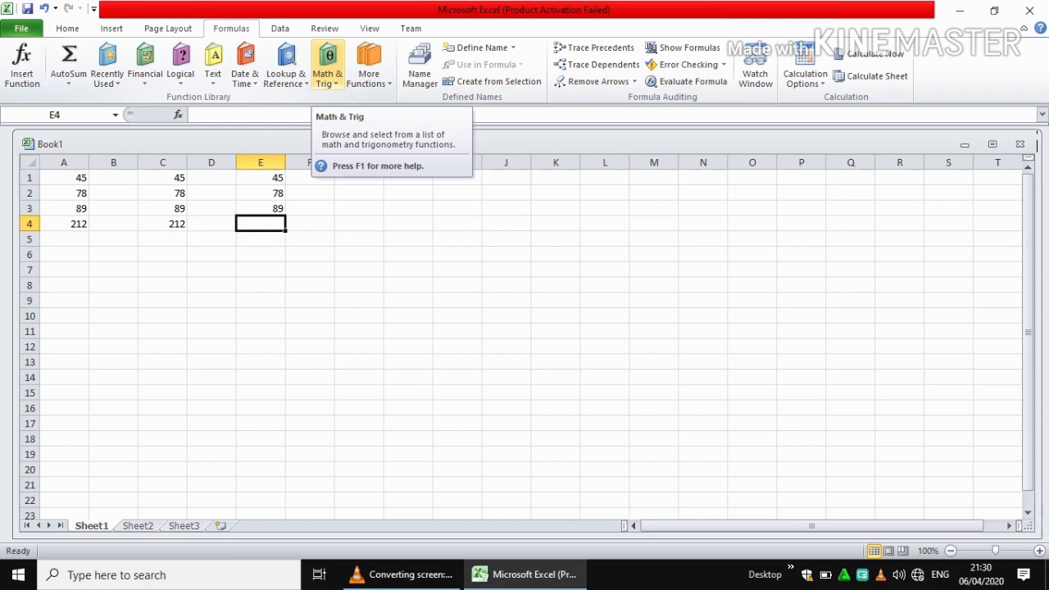
# - Insert the SUM function from the Math & Trig category in E4, with E1:E3 as its range
pyautogui.click(328, 66)
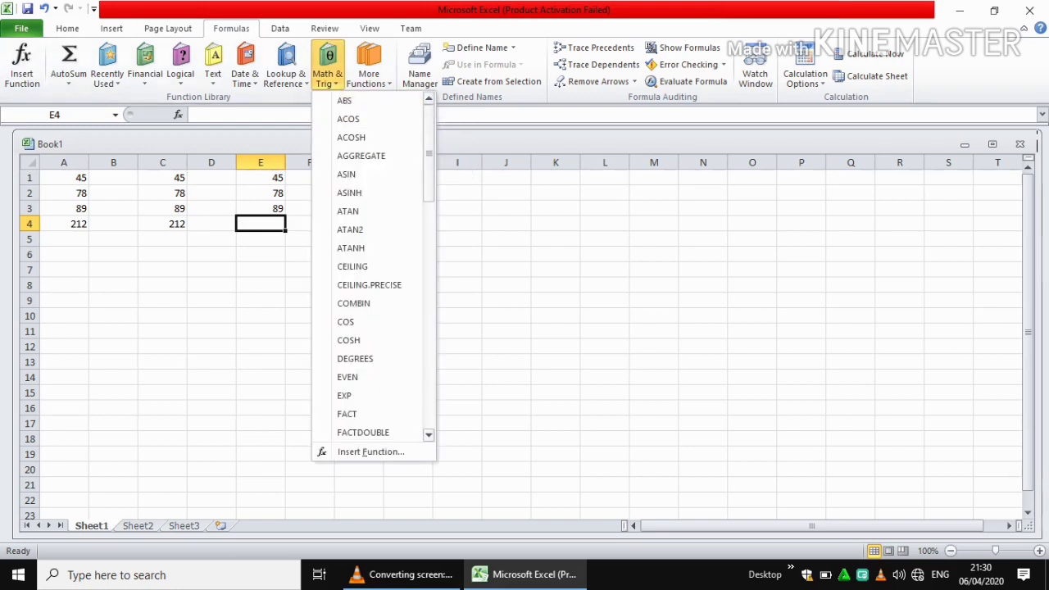
pyautogui.moveTo(429, 153); pyautogui.dragTo(429, 344)
pyautogui.click(352, 371)
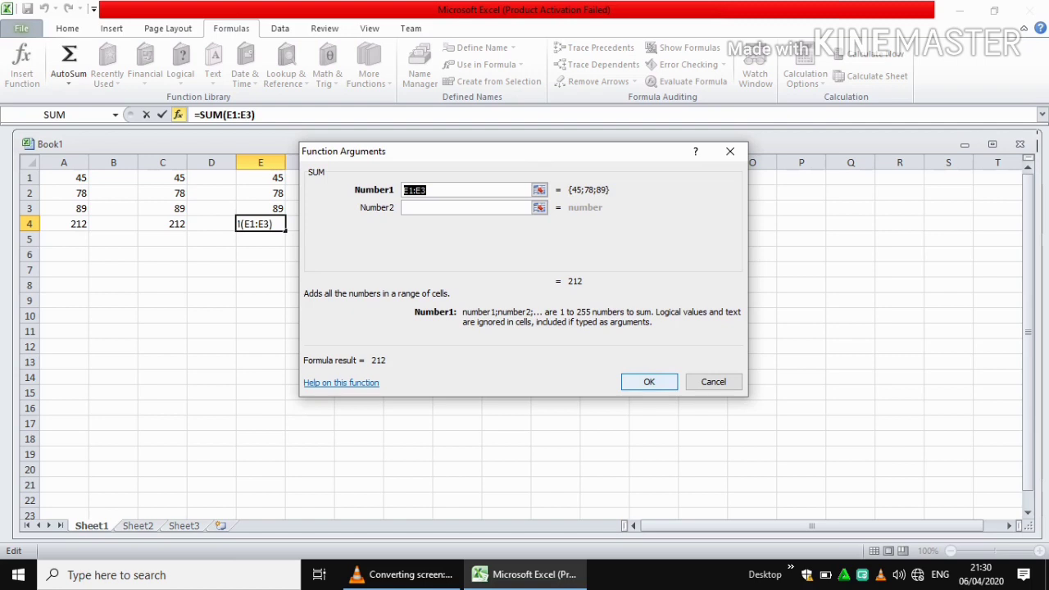
pyautogui.click(649, 382)
pyautogui.click(359, 315)
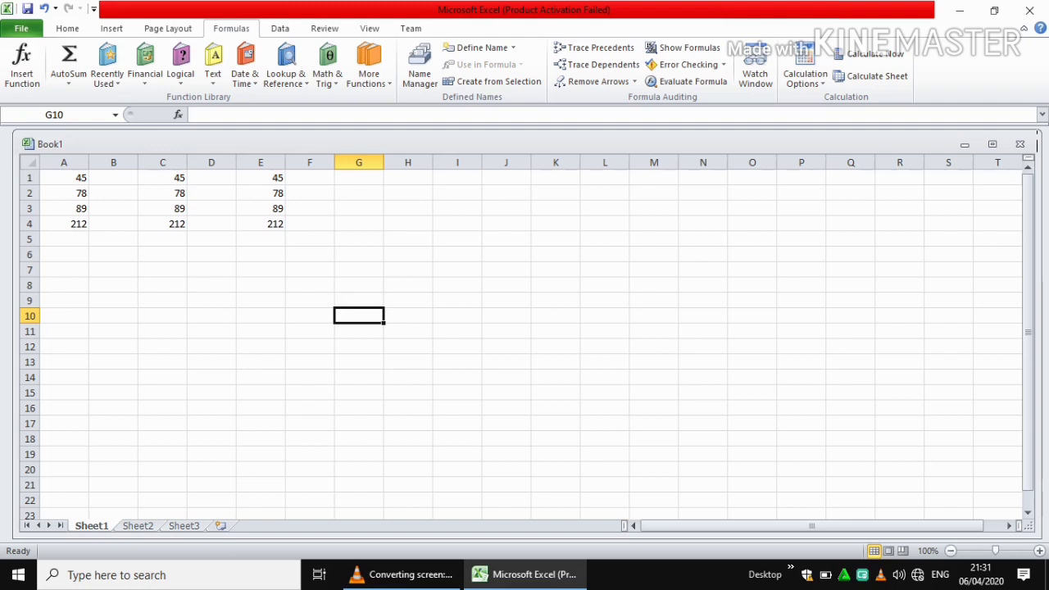
# - Count the numbers in C1:C4 in cell C5 using the Count Numbers option of AutoSum
pyautogui.click(162, 240)
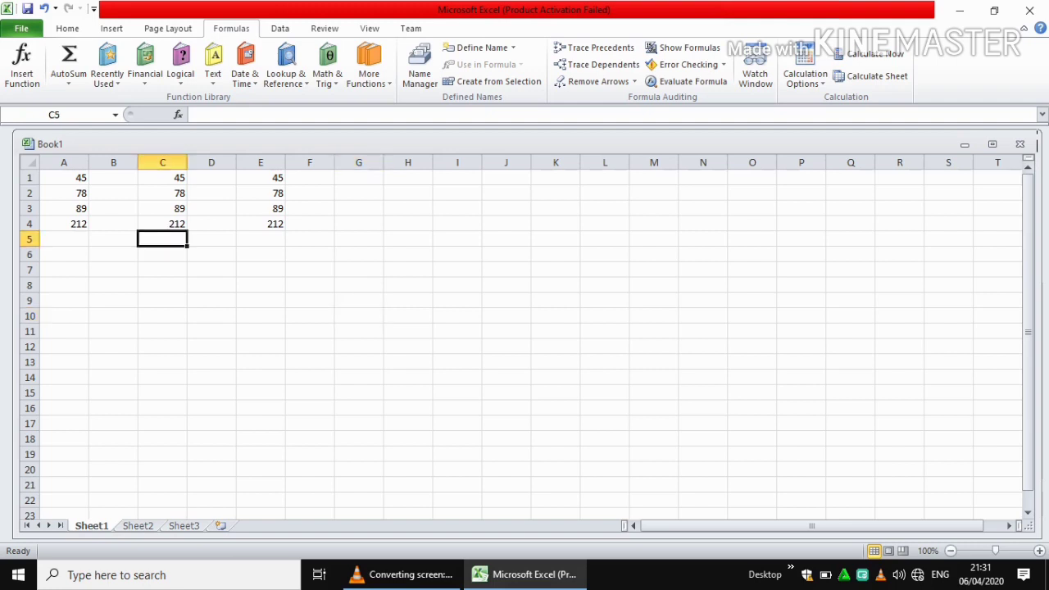
pyautogui.moveTo(163, 269); pyautogui.dragTo(162, 239)
pyautogui.click(162, 239)
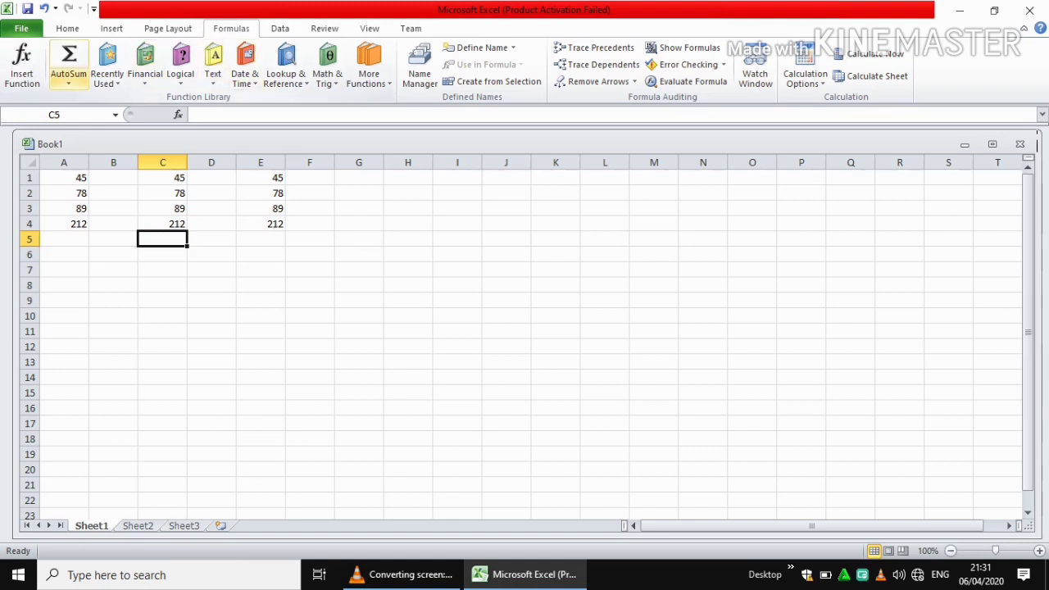
pyautogui.click(68, 83)
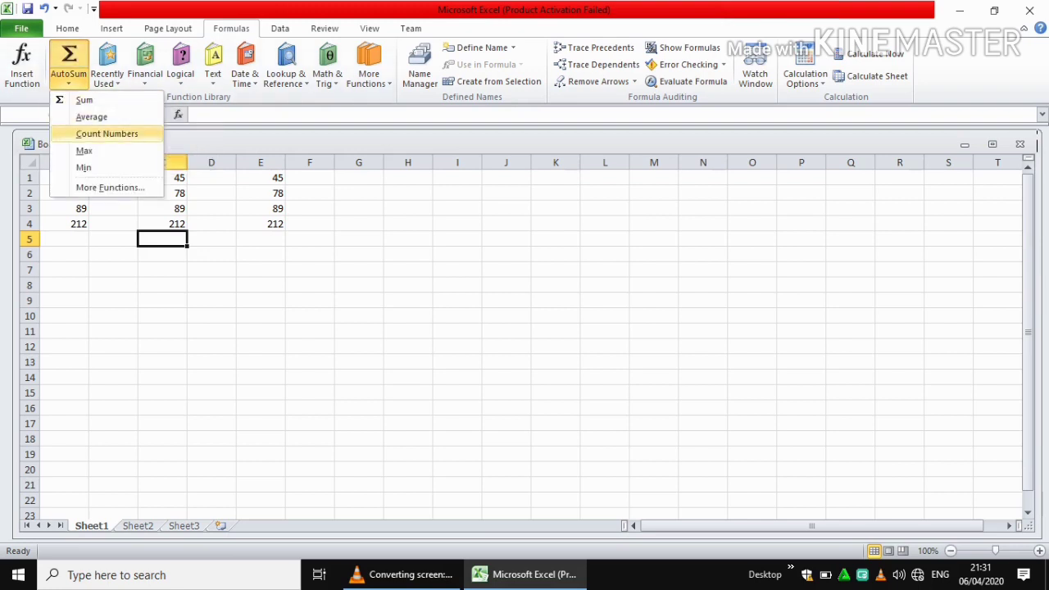
pyautogui.click(106, 134)
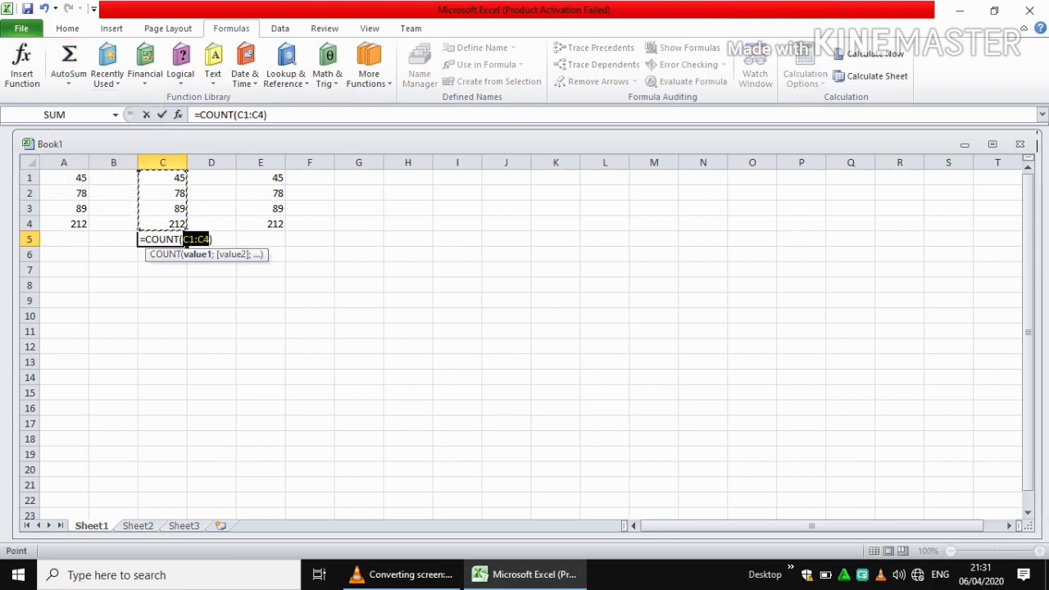
pyautogui.press('Return')
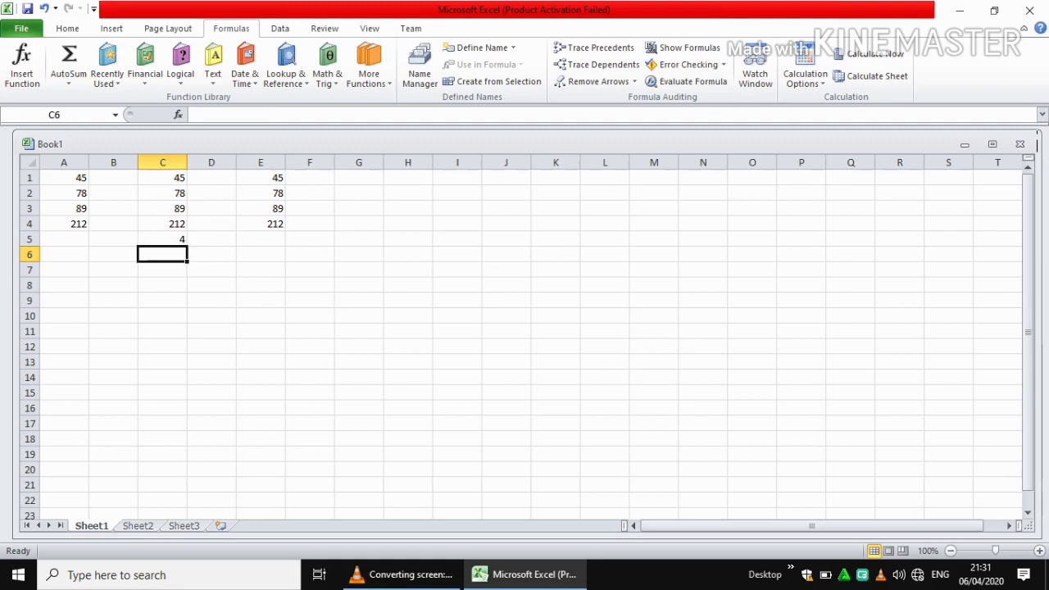
# - Insert the statistical COUNT function in cell E5, with Value1 set to E1:E4
pyautogui.click(261, 239)
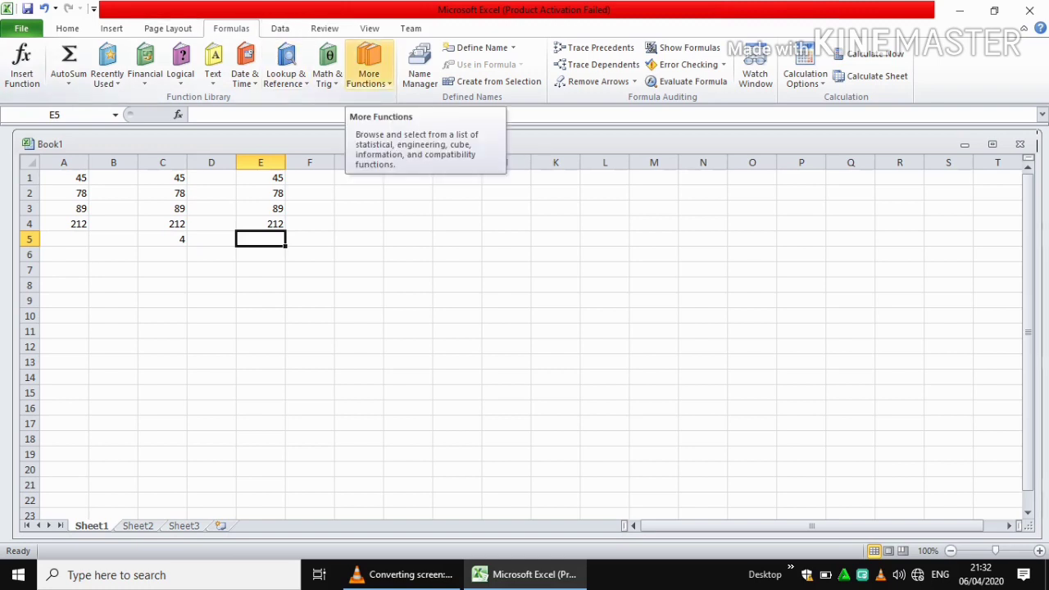
pyautogui.click(368, 72)
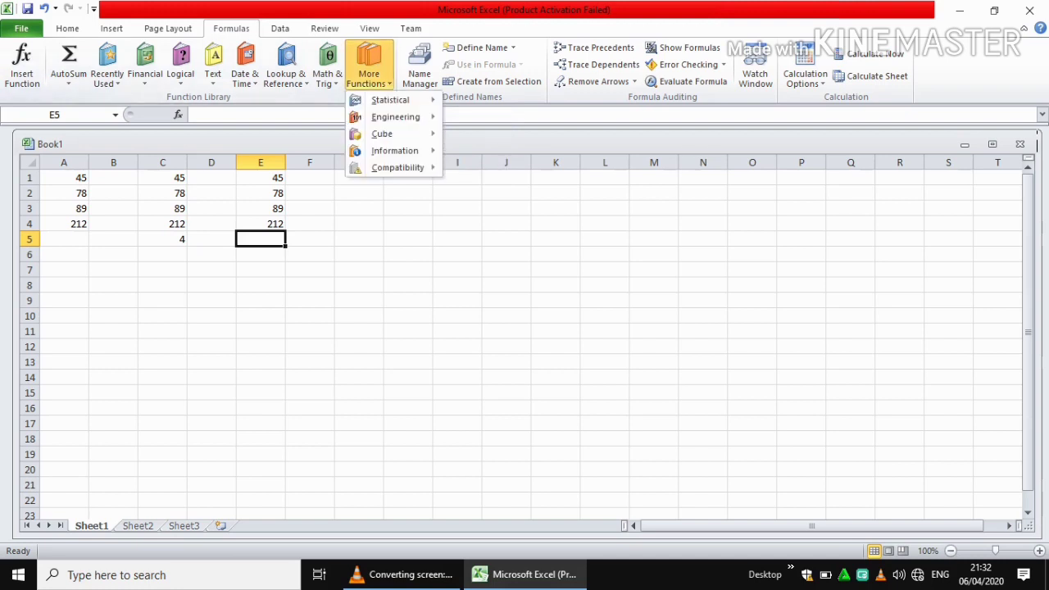
pyautogui.moveTo(390, 99)
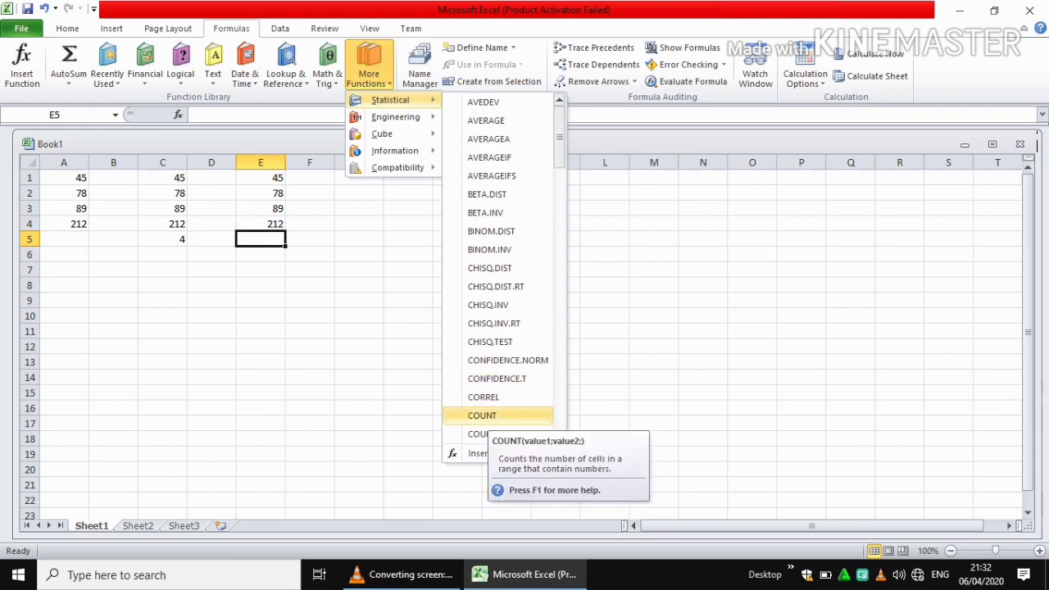
pyautogui.click(482, 416)
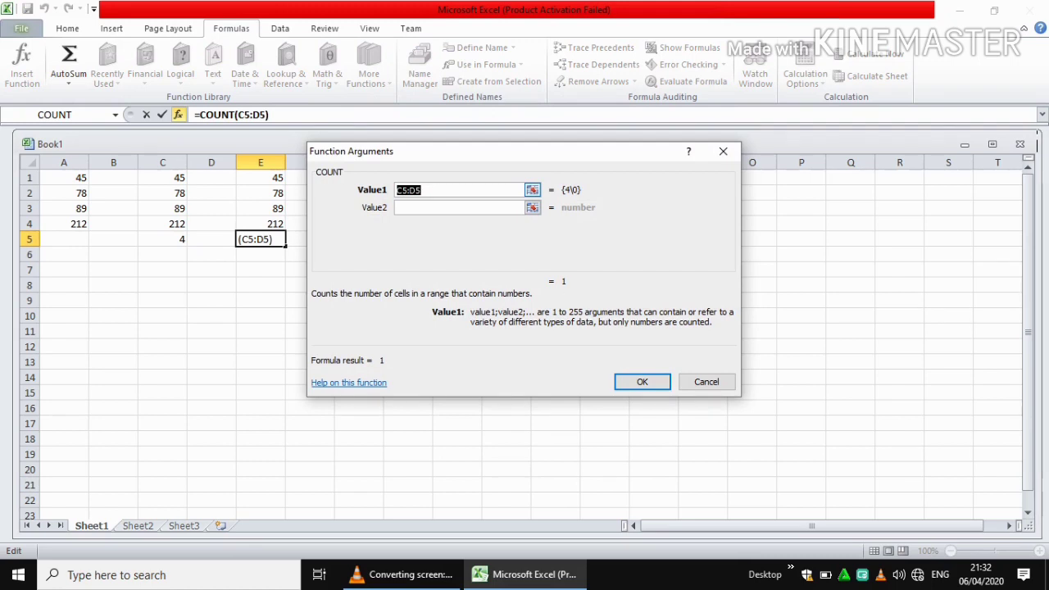
pyautogui.press('BackSpace')
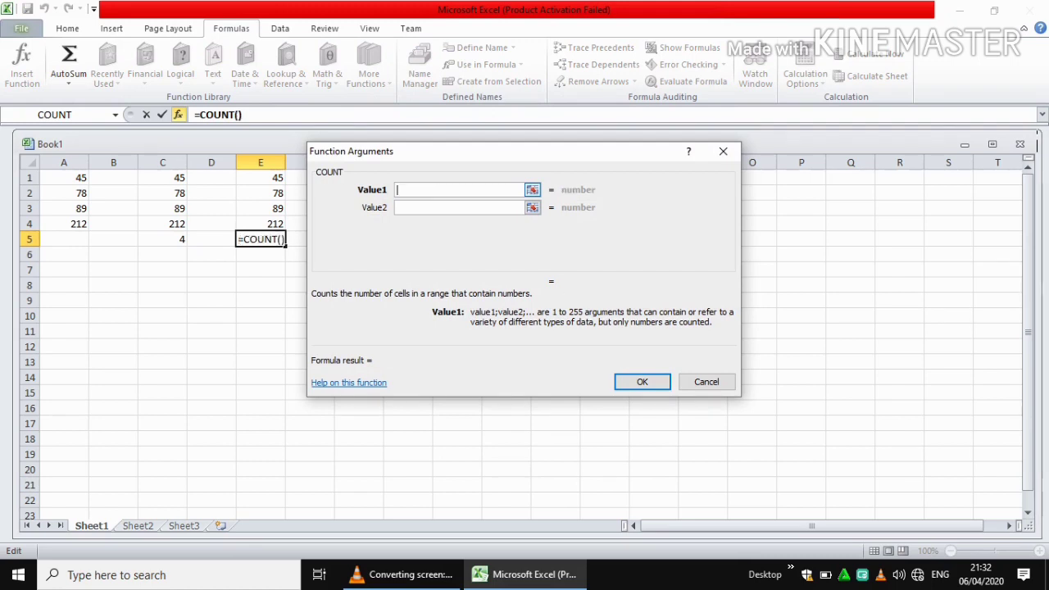
pyautogui.write('E')
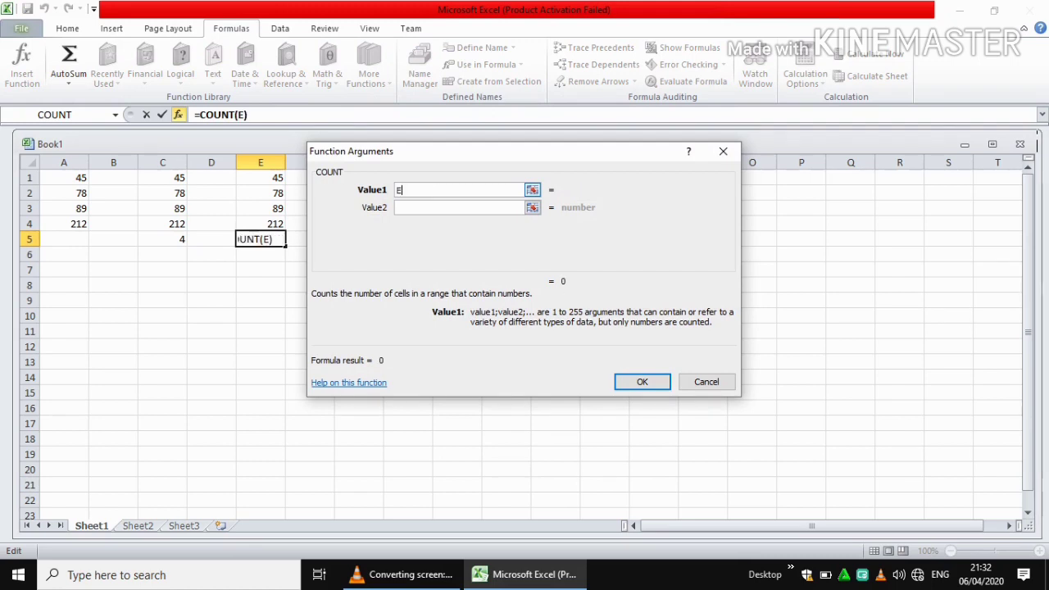
pyautogui.write('1:E4')
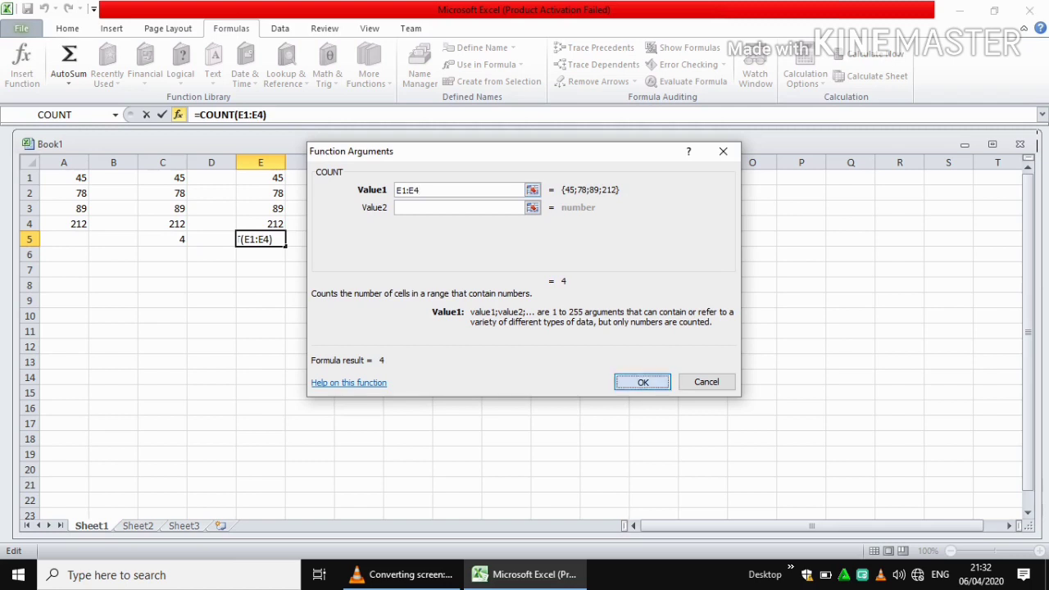
pyautogui.press('Return')
pyautogui.click(261, 331)
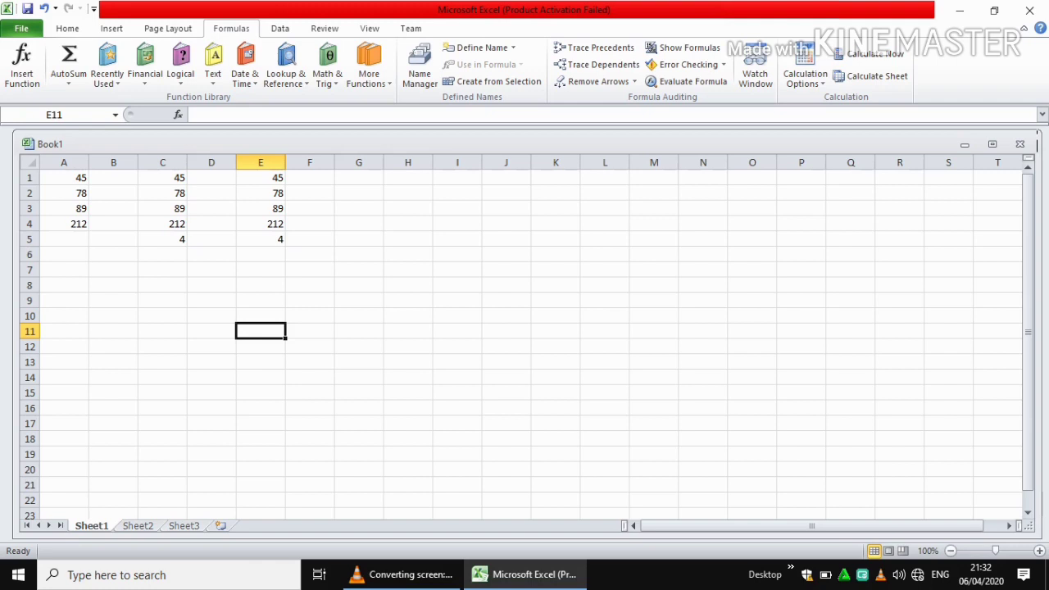
# - Insert the statistical COUNTA function in cell C6, with Value1 set to C1:C5
pyautogui.click(162, 255)
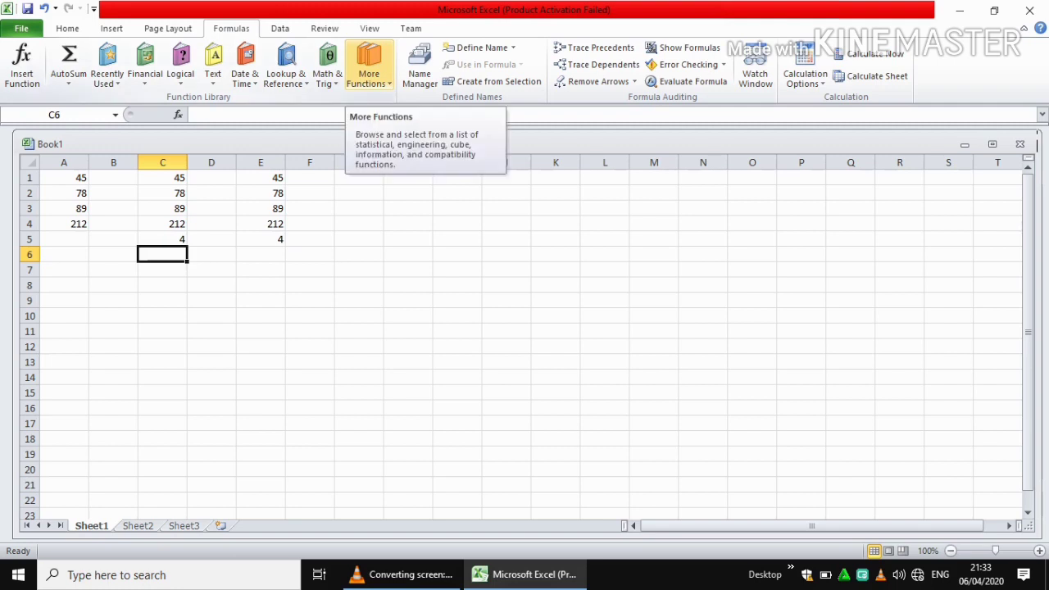
pyautogui.click(369, 65)
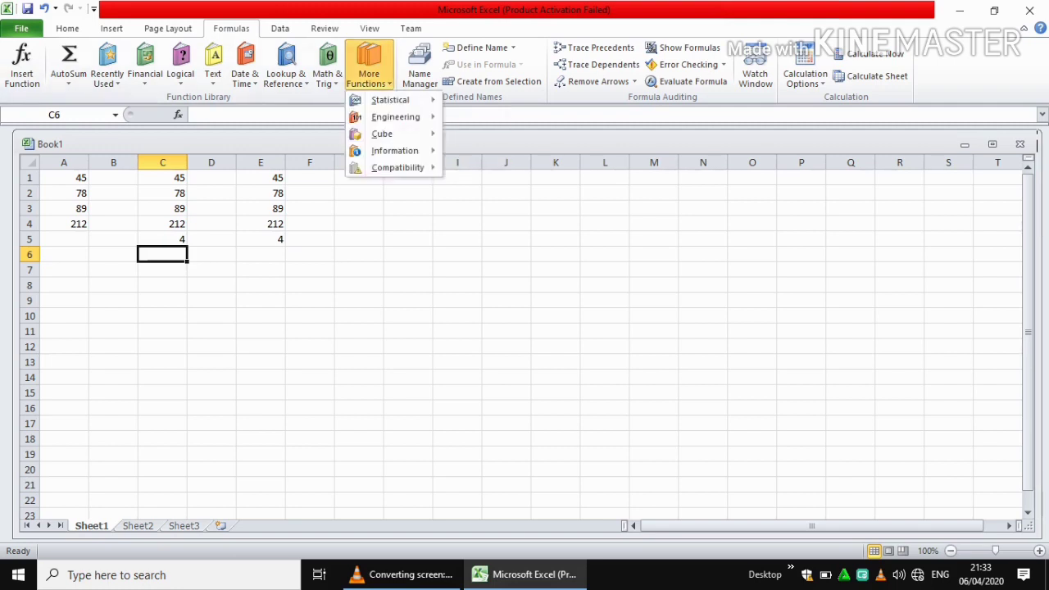
pyautogui.moveTo(391, 99)
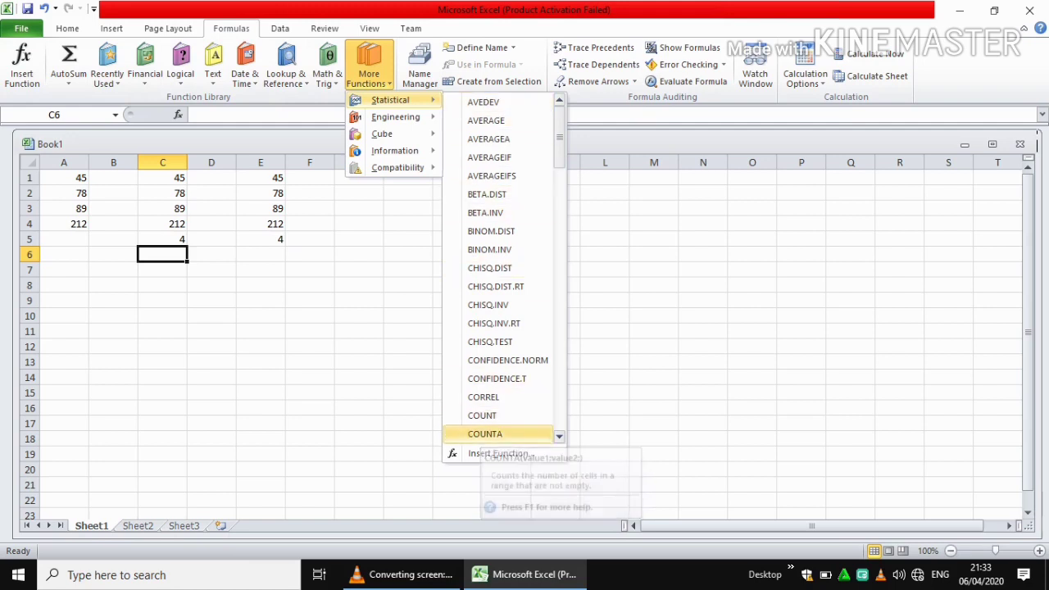
pyautogui.press('Return')
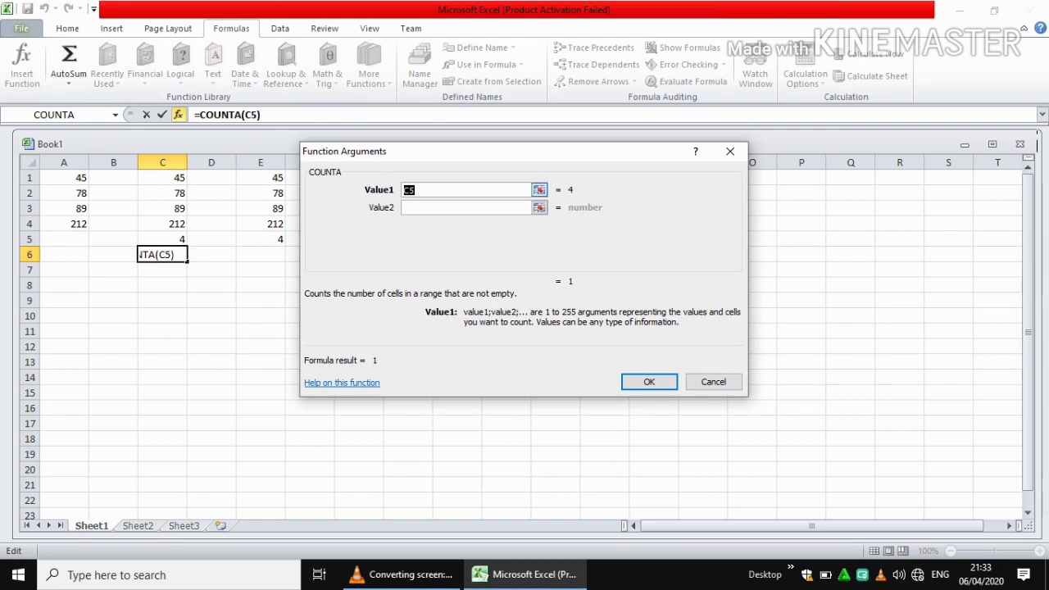
pyautogui.press('BackSpace')
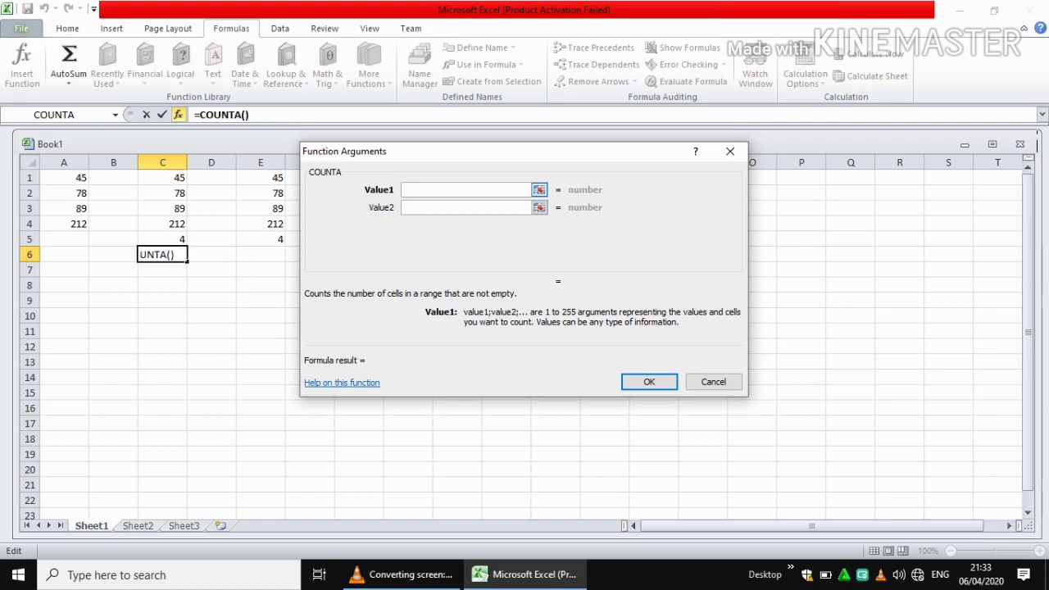
pyautogui.write('C1')
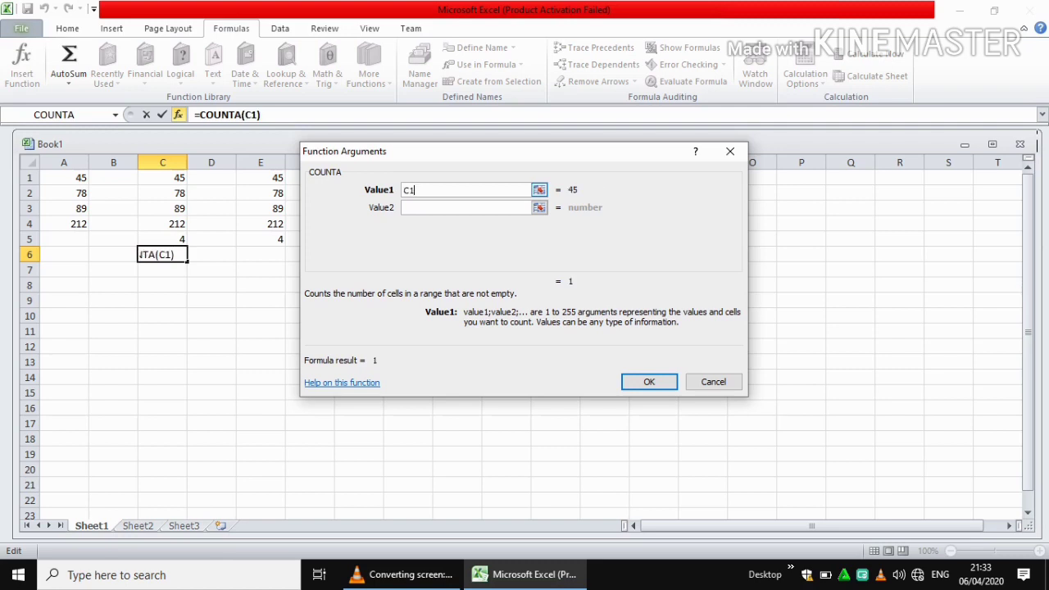
pyautogui.write(':C5')
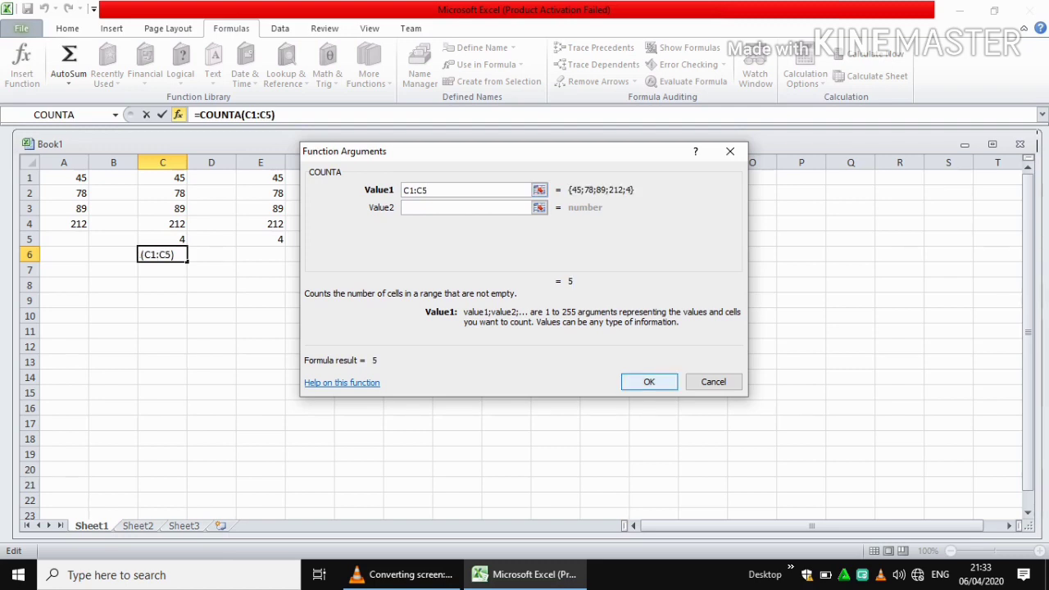
pyautogui.press('Return')
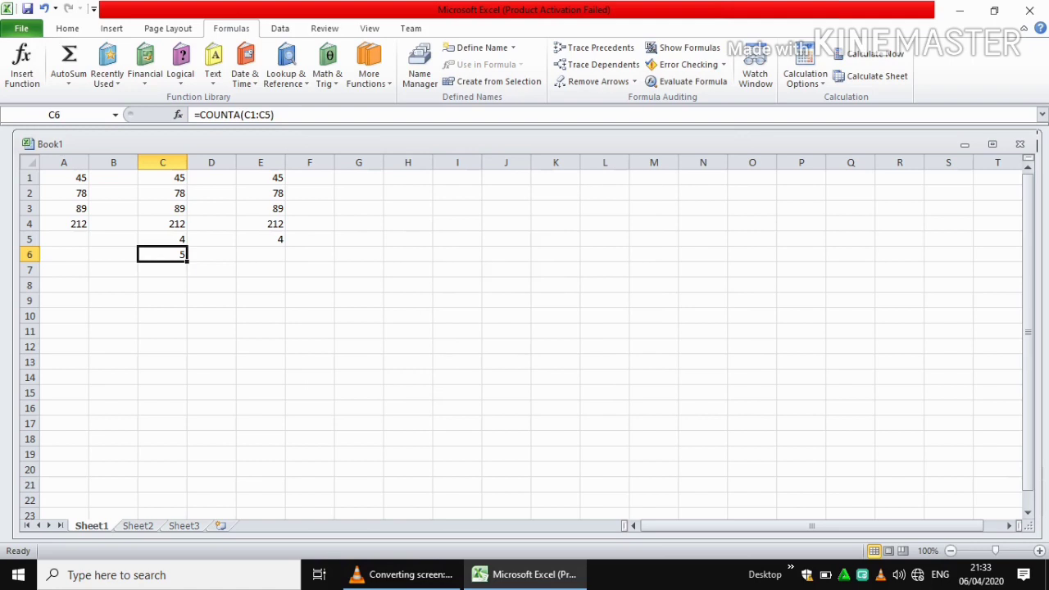
pyautogui.click(212, 316)
pyautogui.click(163, 254)
pyautogui.moveTo(162, 178); pyautogui.dragTo(162, 194)
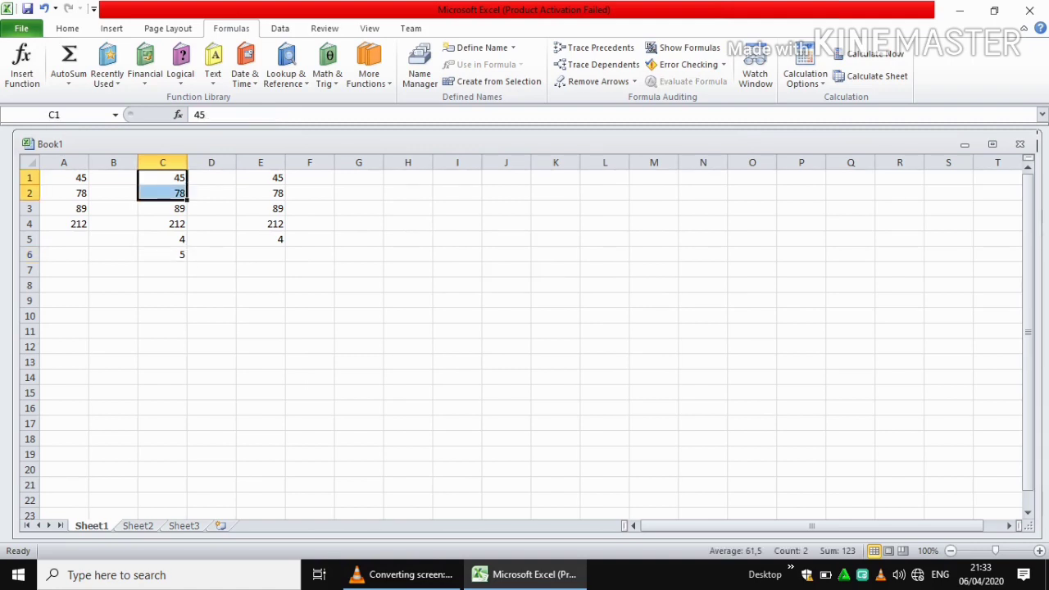
pyautogui.click(260, 270)
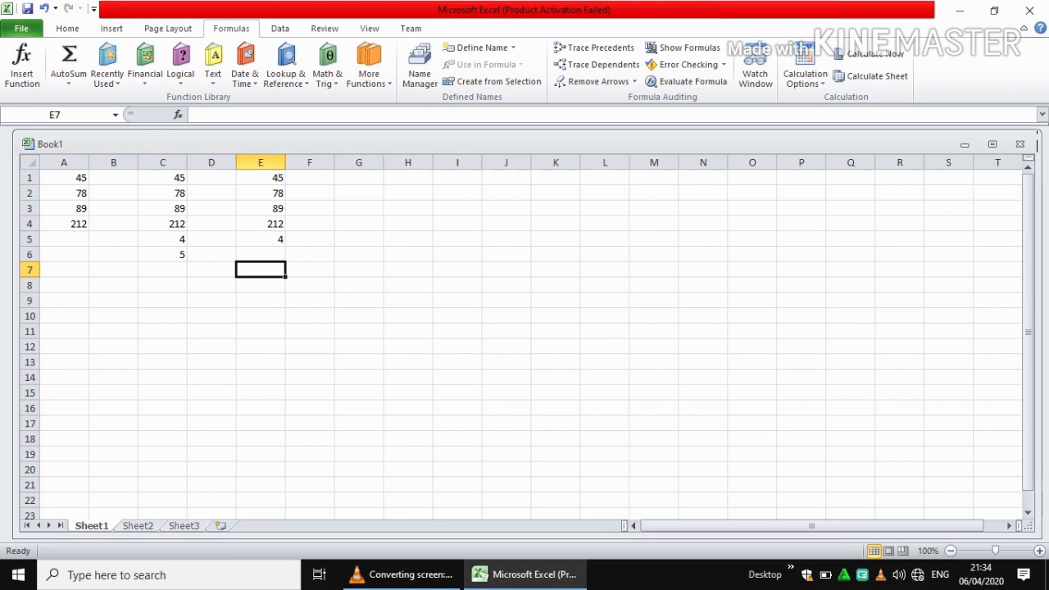
# - Calculate the average of C1:C6 in cell C7 using the Average option of AutoSum
pyautogui.click(162, 270)
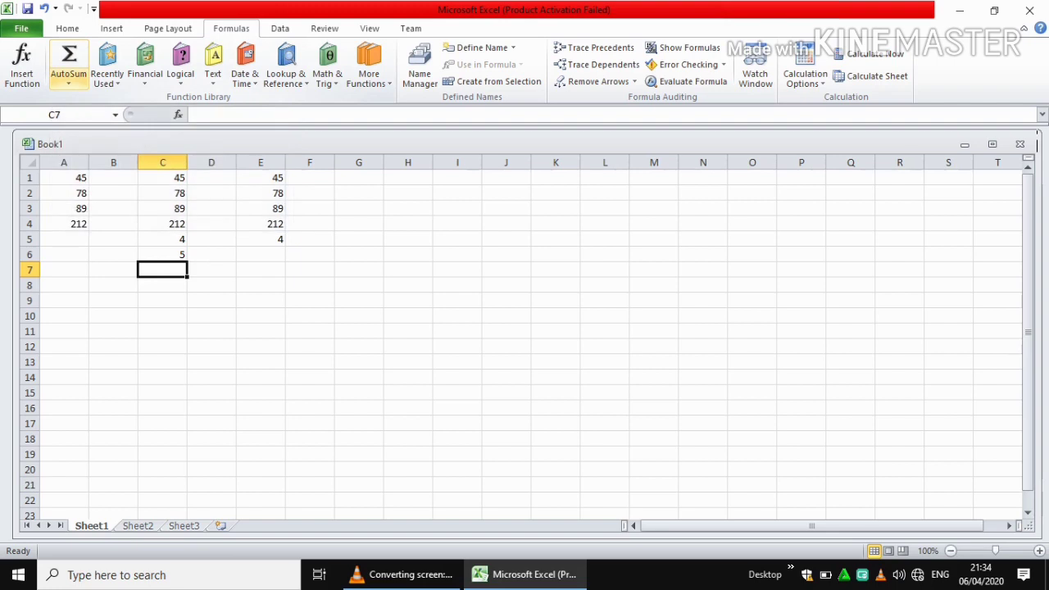
pyautogui.click(69, 81)
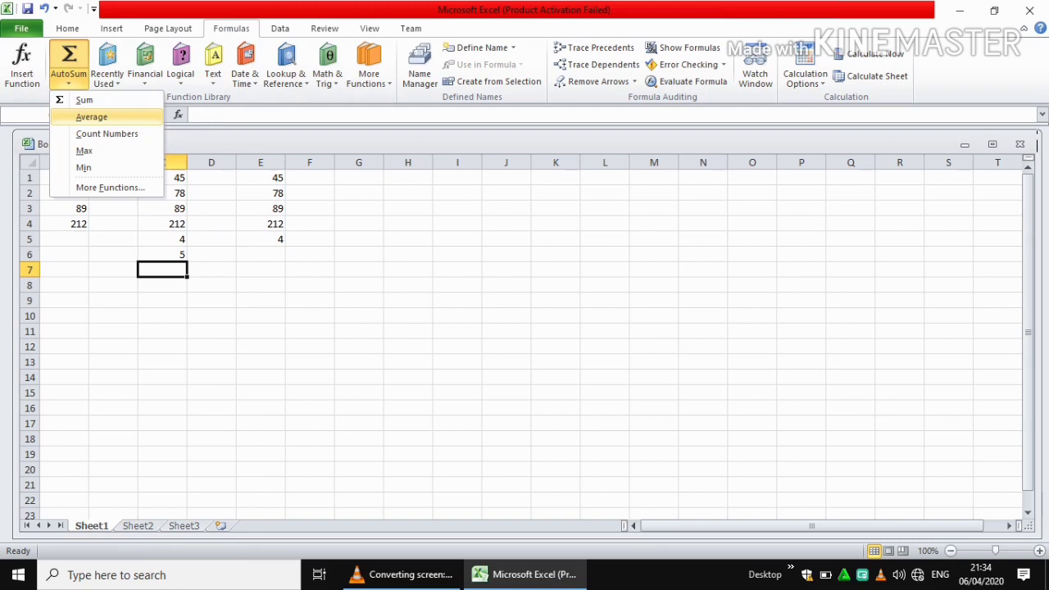
pyautogui.click(91, 117)
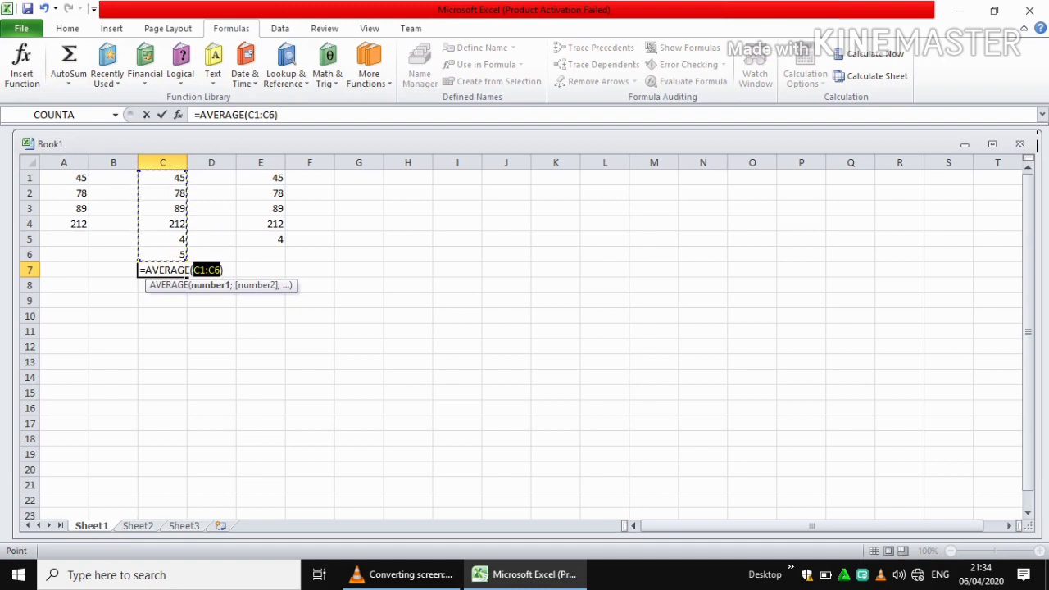
pyautogui.press('Return')
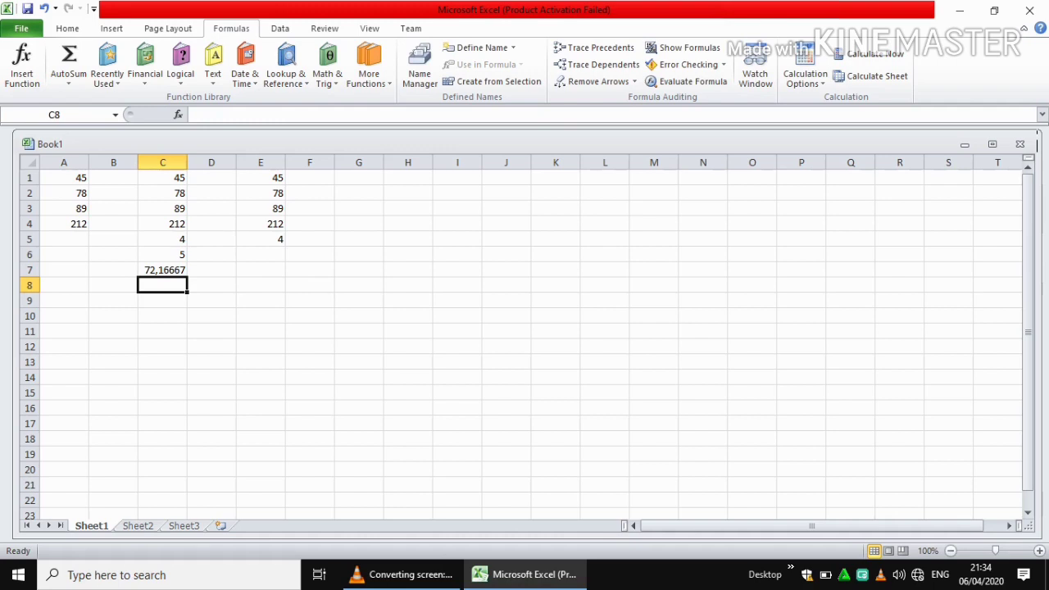
# - Enter the value 5 in cell E6
pyautogui.click(261, 255)
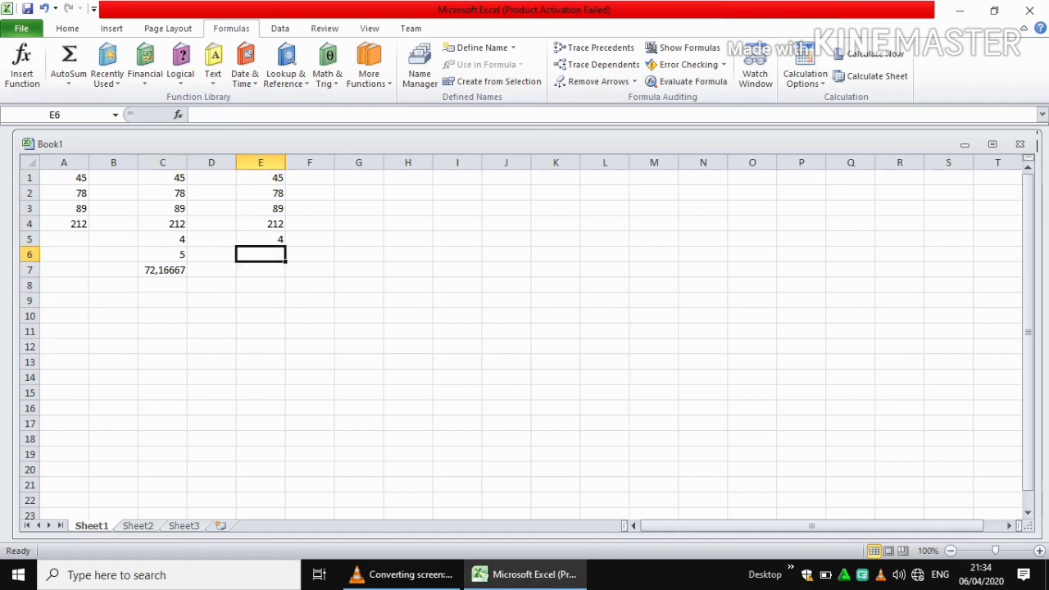
pyautogui.write('5')
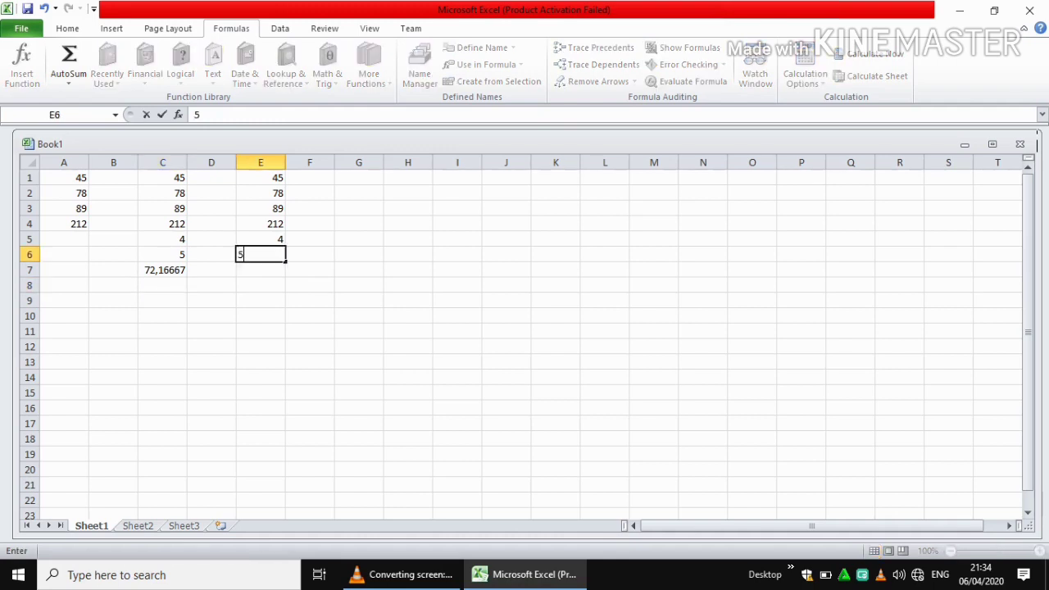
pyautogui.press('Return')
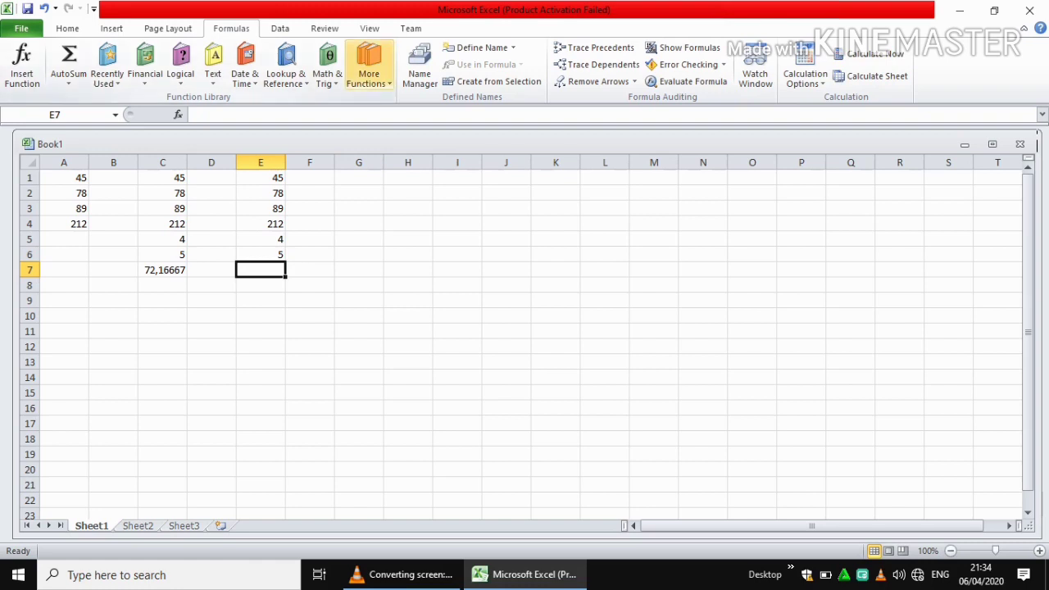
# - Insert the statistical AVERAGE function in cell E7, with Number1 set to E1:E6
pyautogui.click(368, 76)
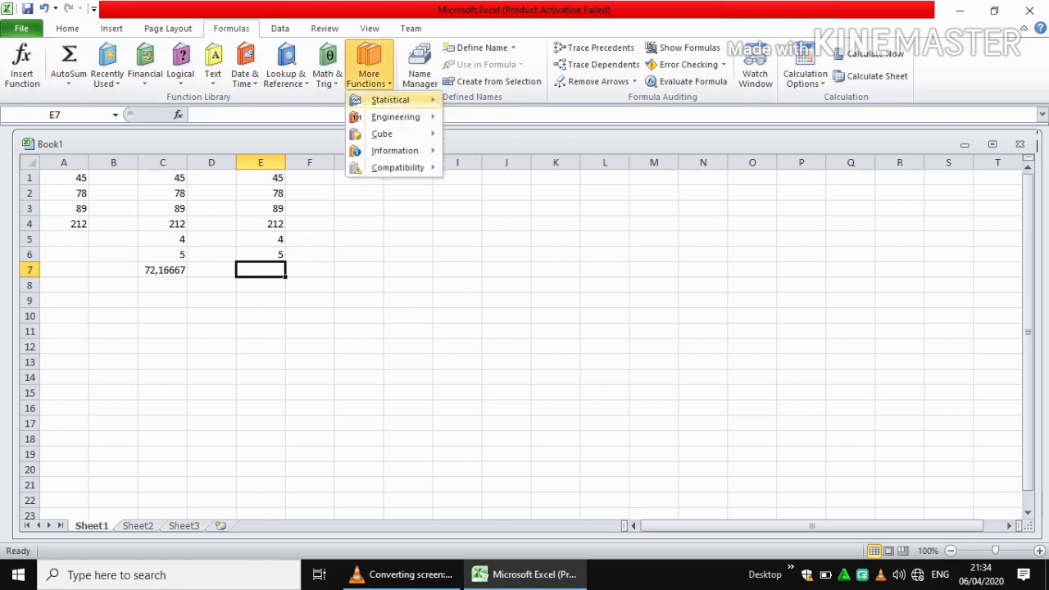
pyautogui.moveTo(390, 99)
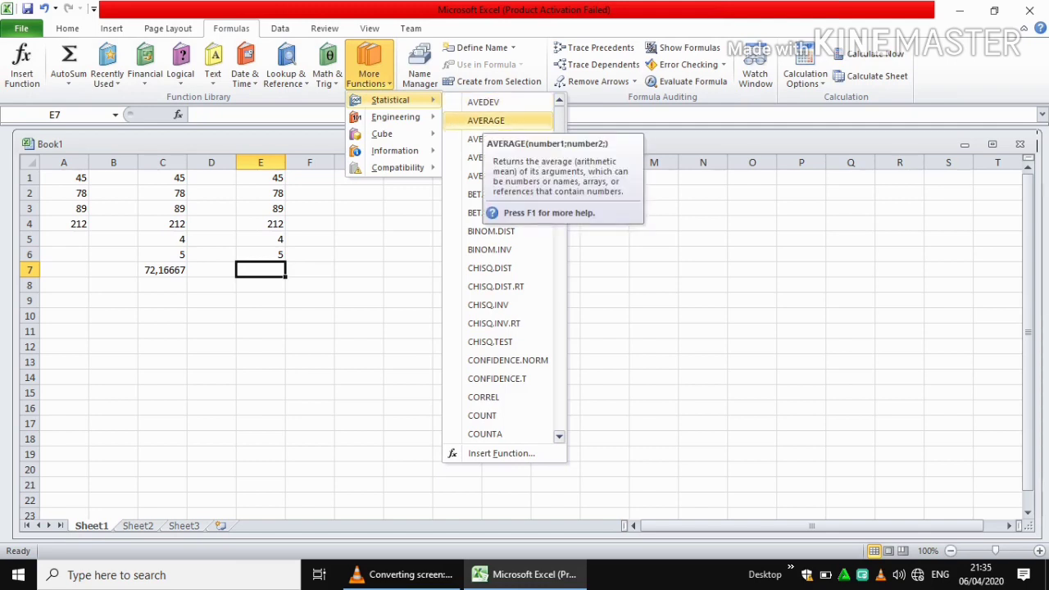
pyautogui.click(486, 121)
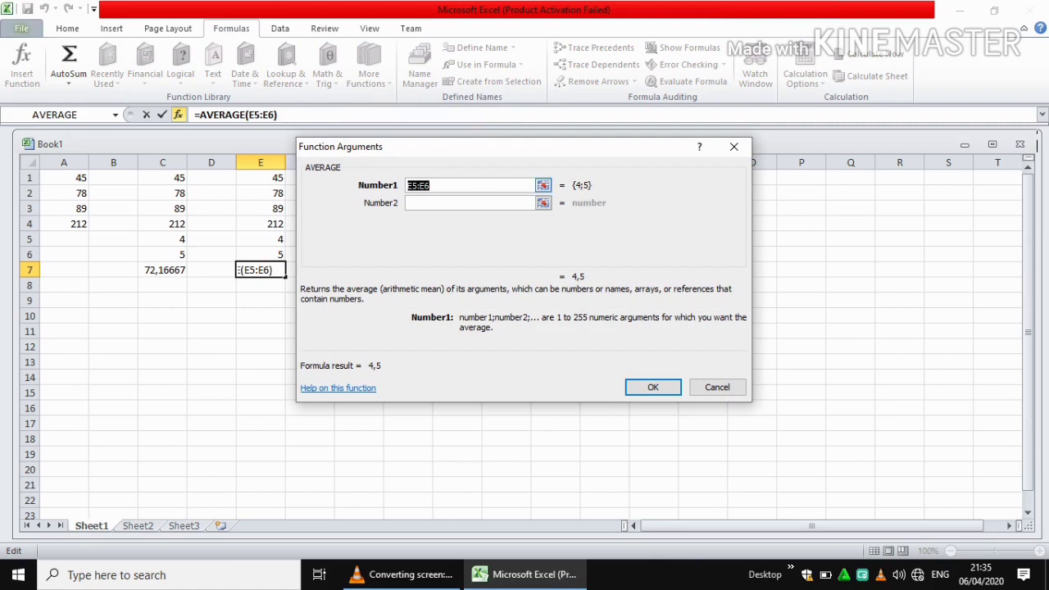
pyautogui.press('Delete')
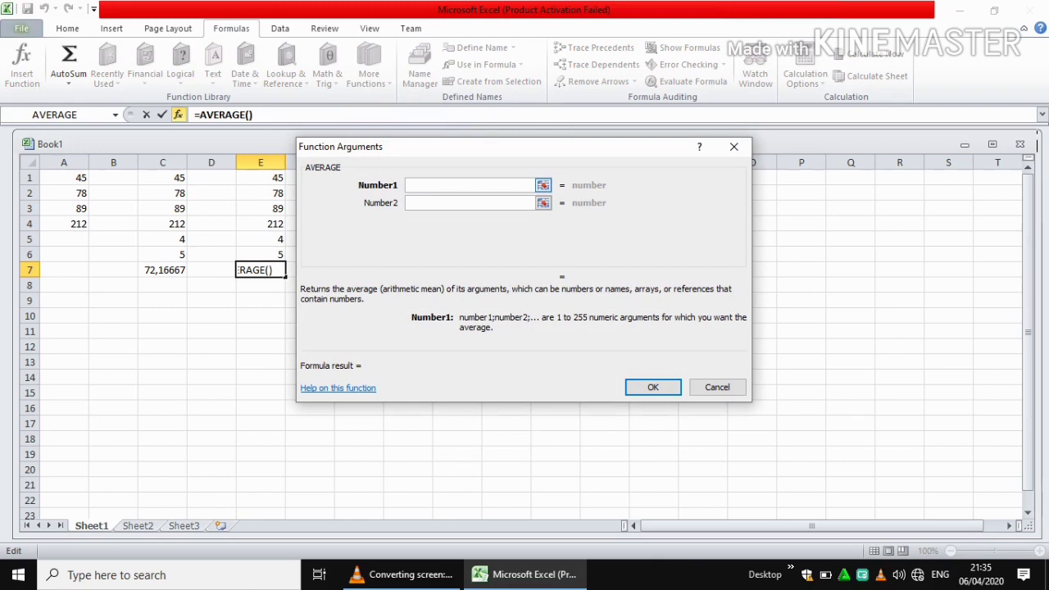
pyautogui.write('E1')
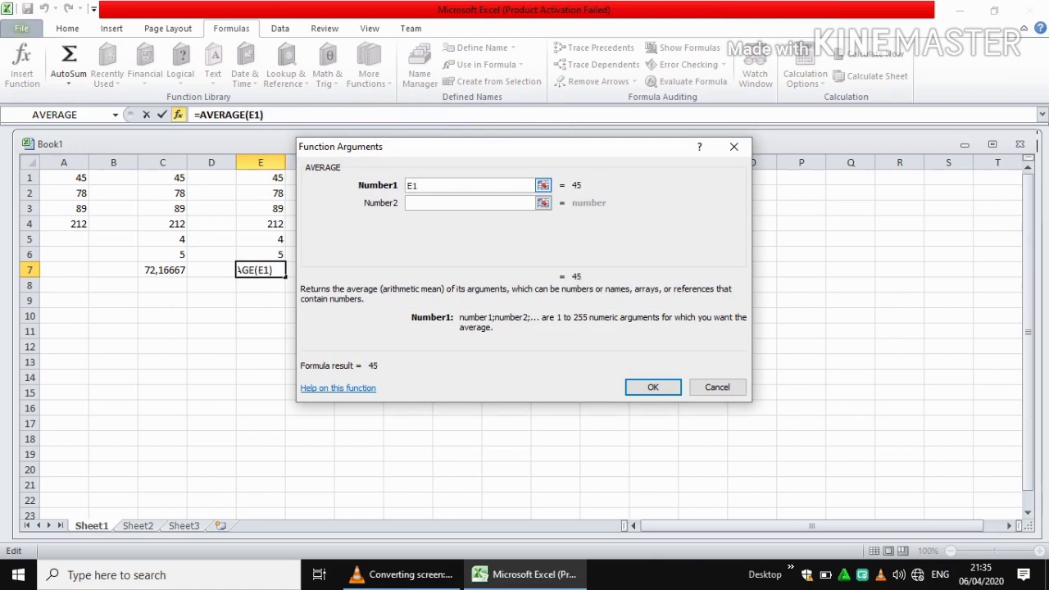
pyautogui.write(':E6')
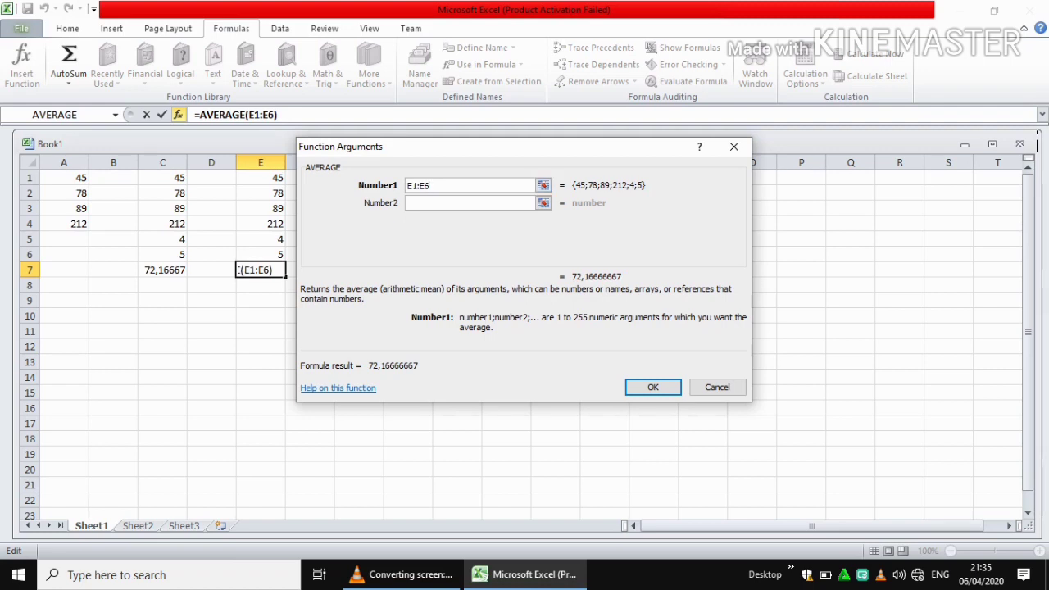
pyautogui.press('Return')
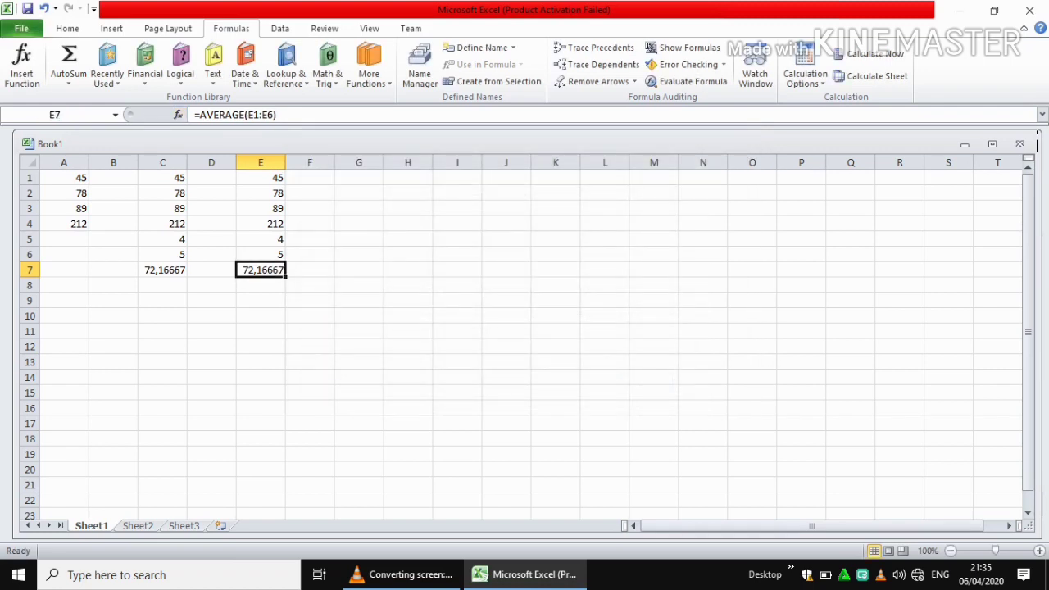
pyautogui.click(309, 317)
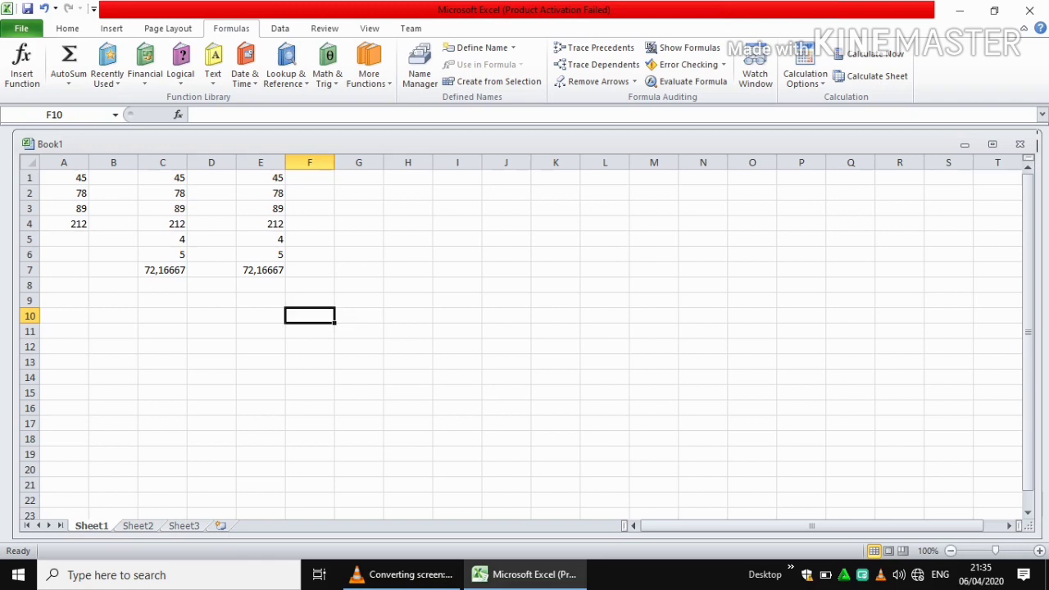
pyautogui.click(162, 286)
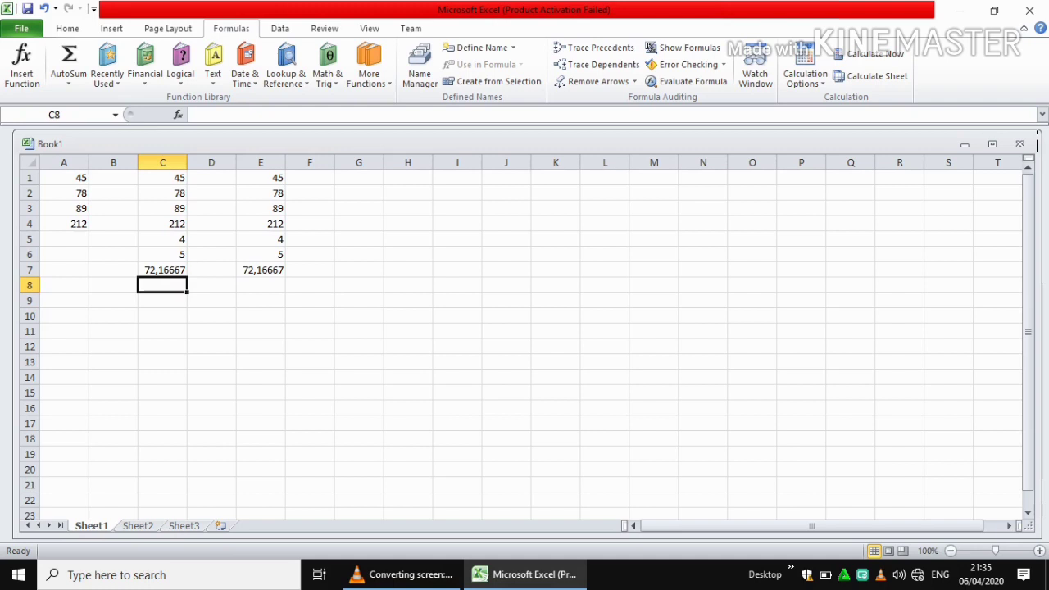
pyautogui.click(162, 331)
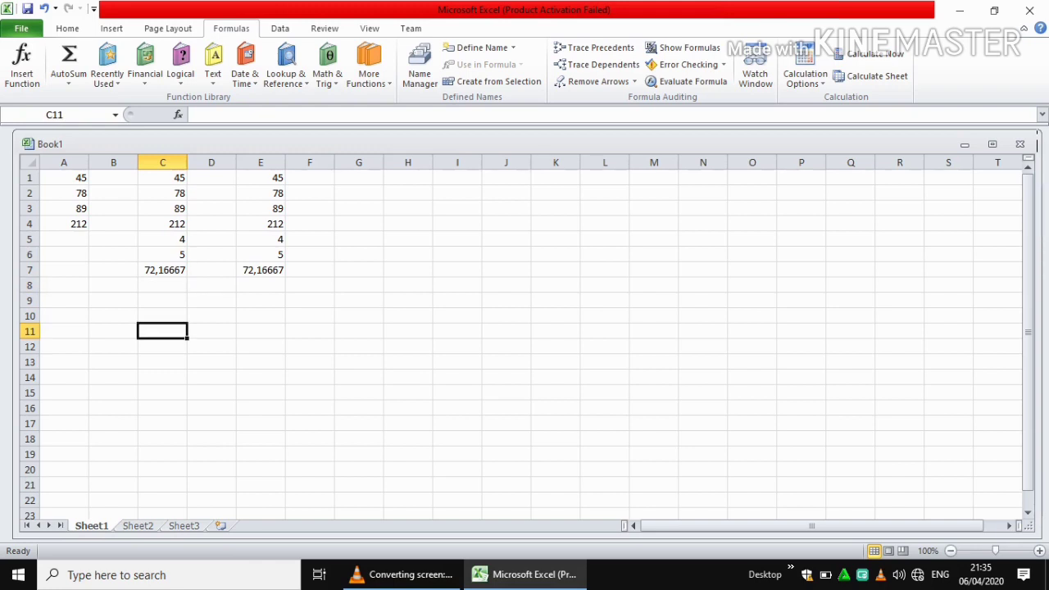
# - Find the minimum of C1:C7 in cell C8 using the Min option of AutoSum
pyautogui.click(162, 285)
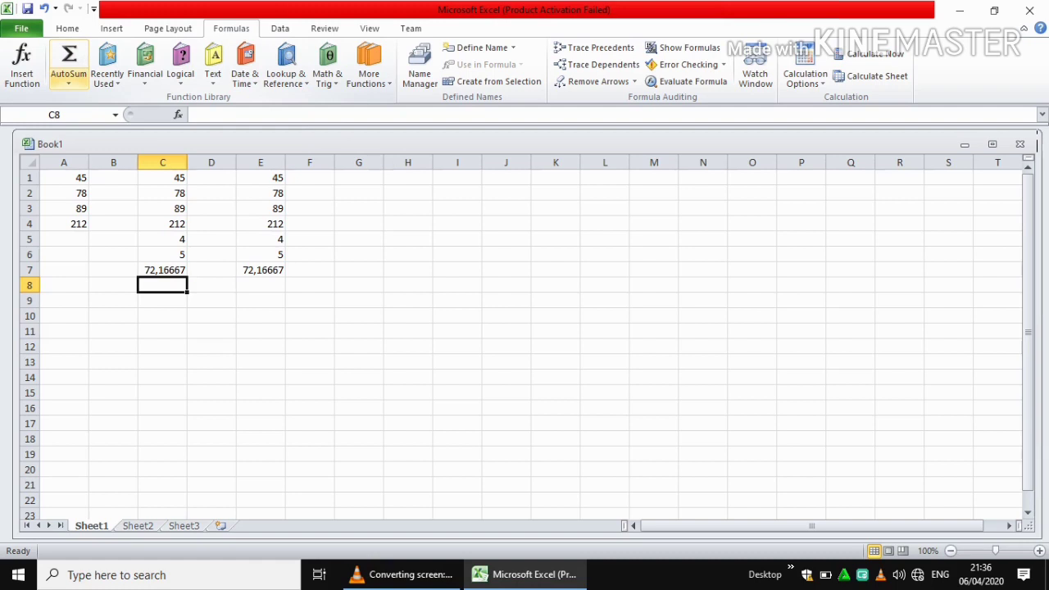
pyautogui.click(69, 82)
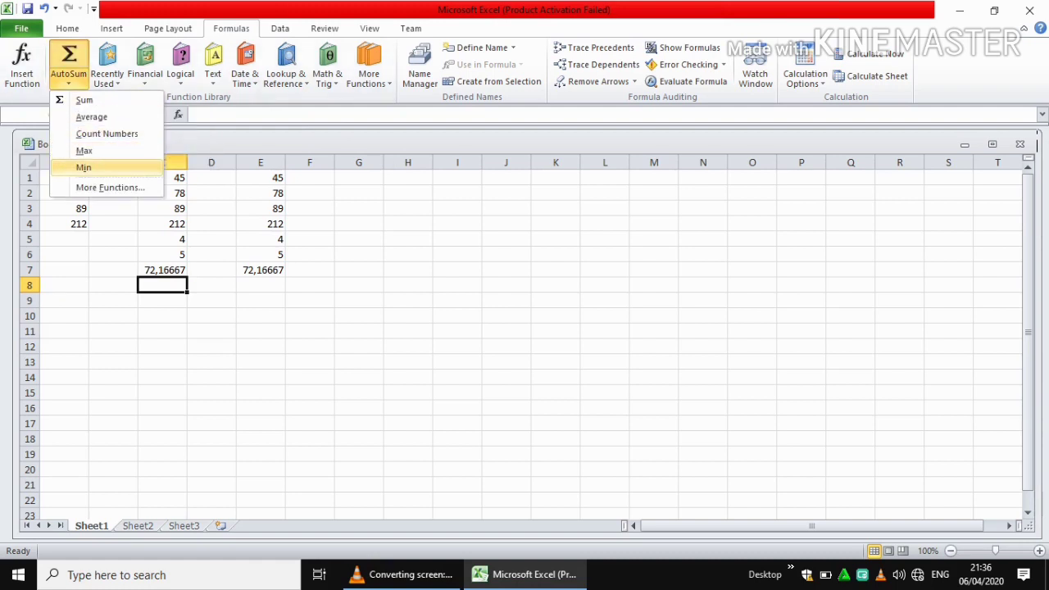
pyautogui.click(84, 167)
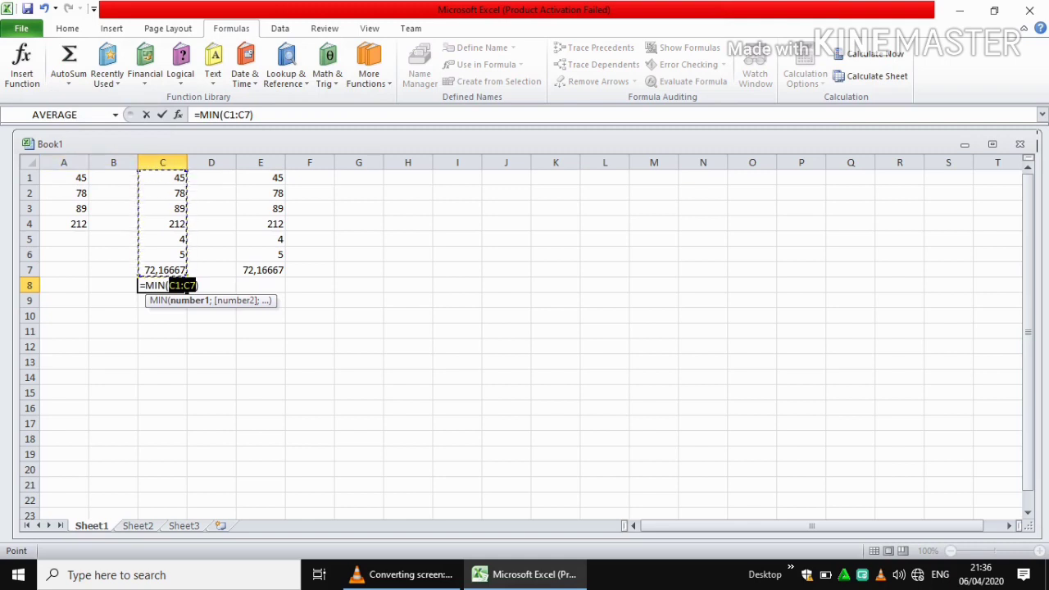
pyautogui.press('Return')
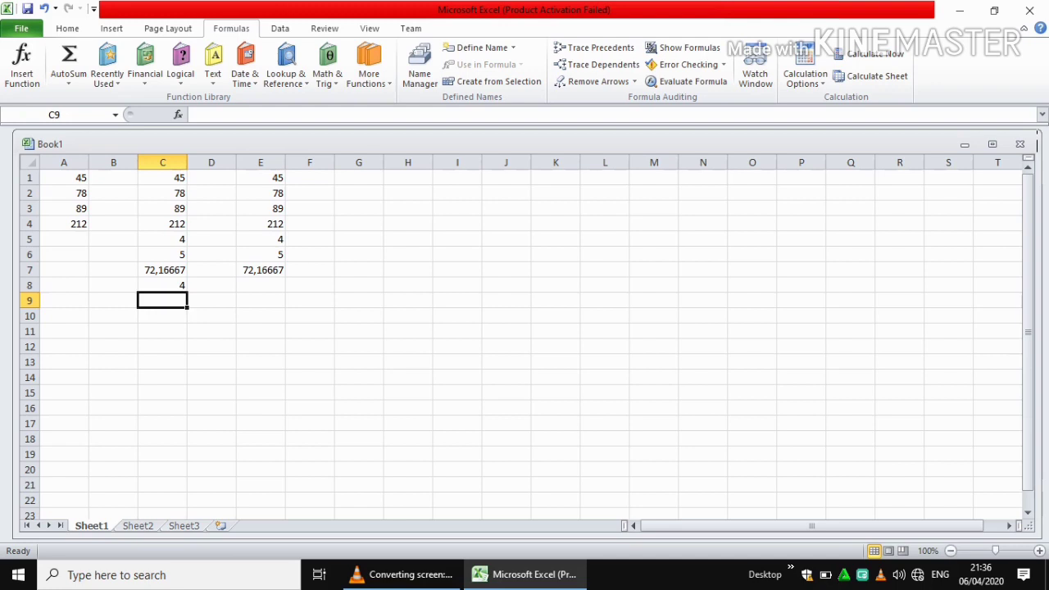
# - Insert the statistical MIN function in cell E8, with Number1 set to E1:E7
pyautogui.click(261, 285)
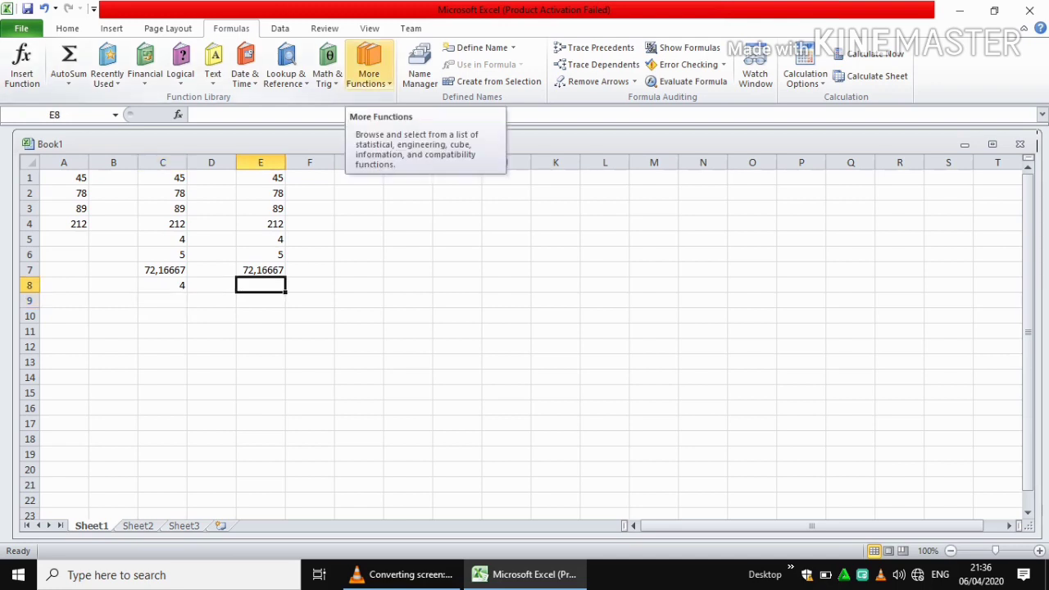
pyautogui.click(369, 70)
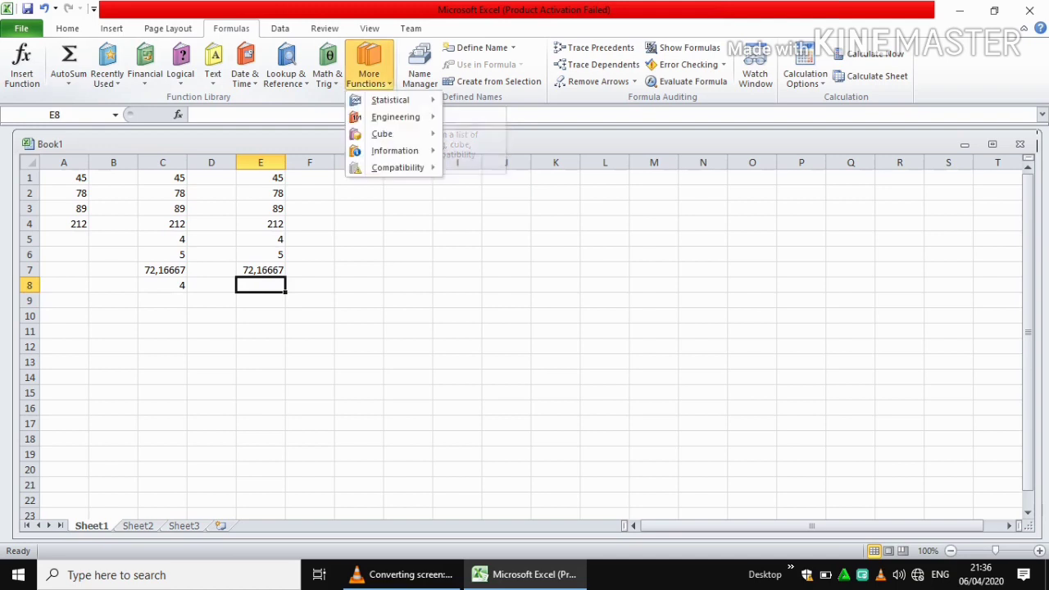
pyautogui.moveTo(390, 100)
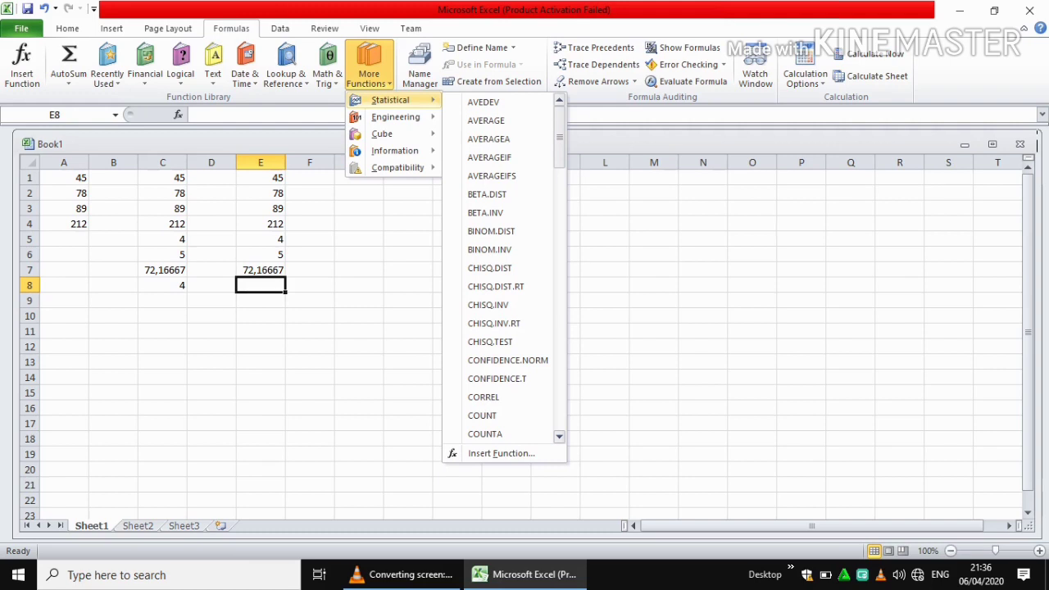
pyautogui.scroll(-10, 504, 270)
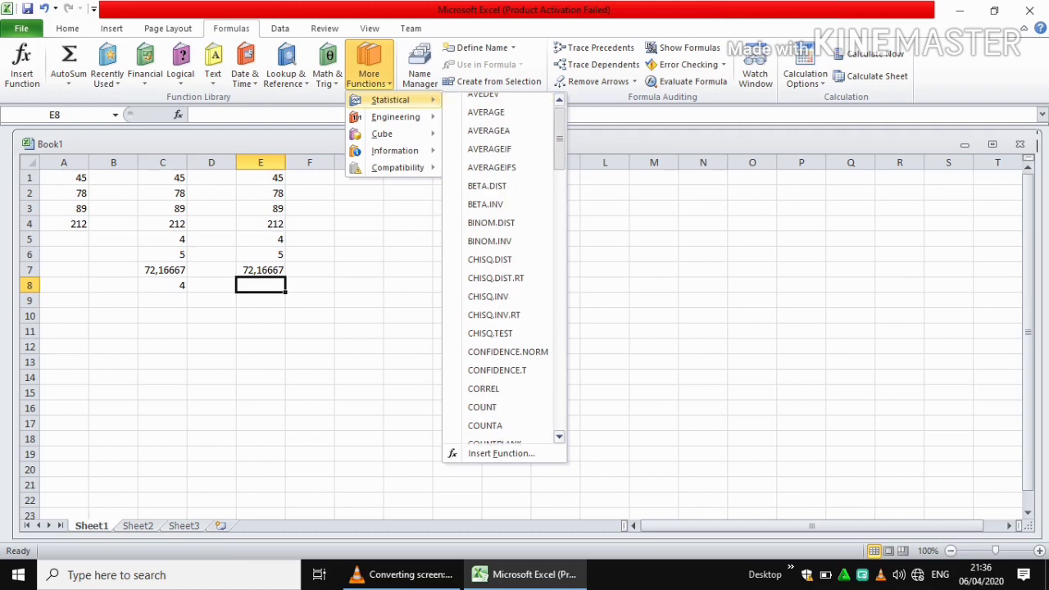
pyautogui.scroll(-4, 500, 327)
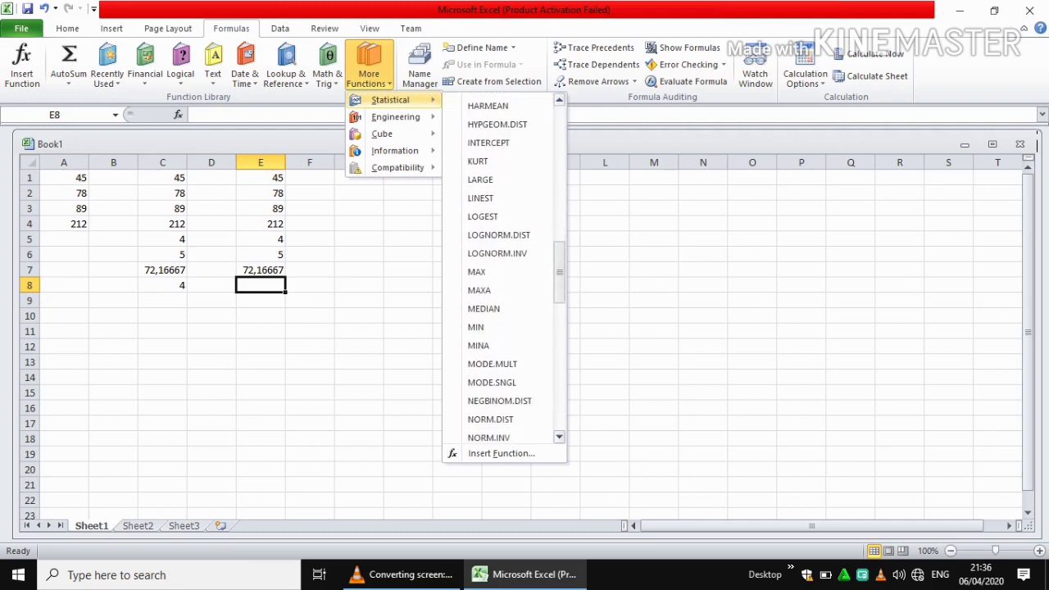
pyautogui.click(492, 327)
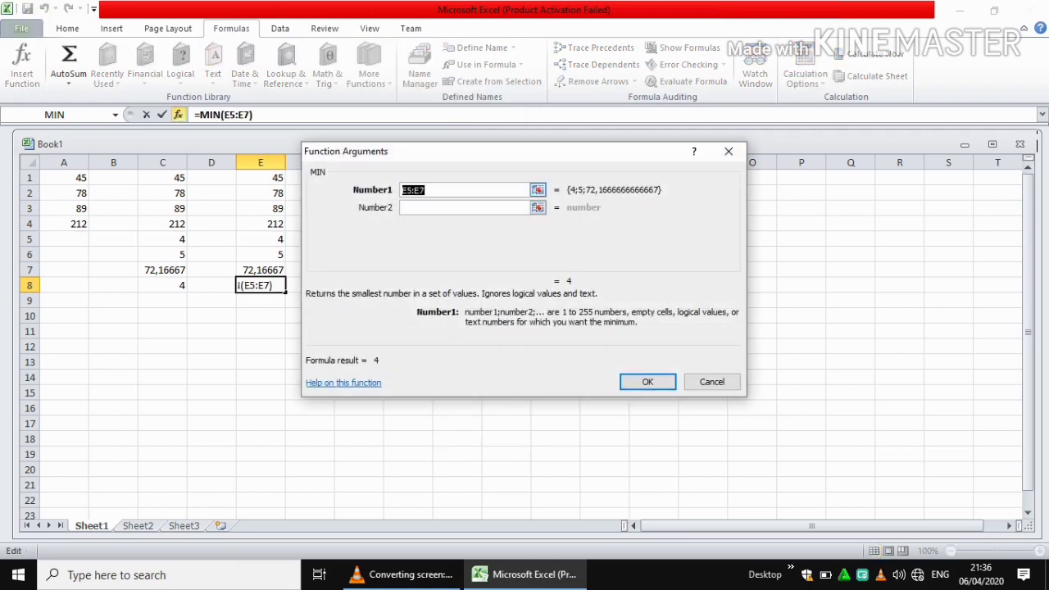
pyautogui.press('BackSpace')
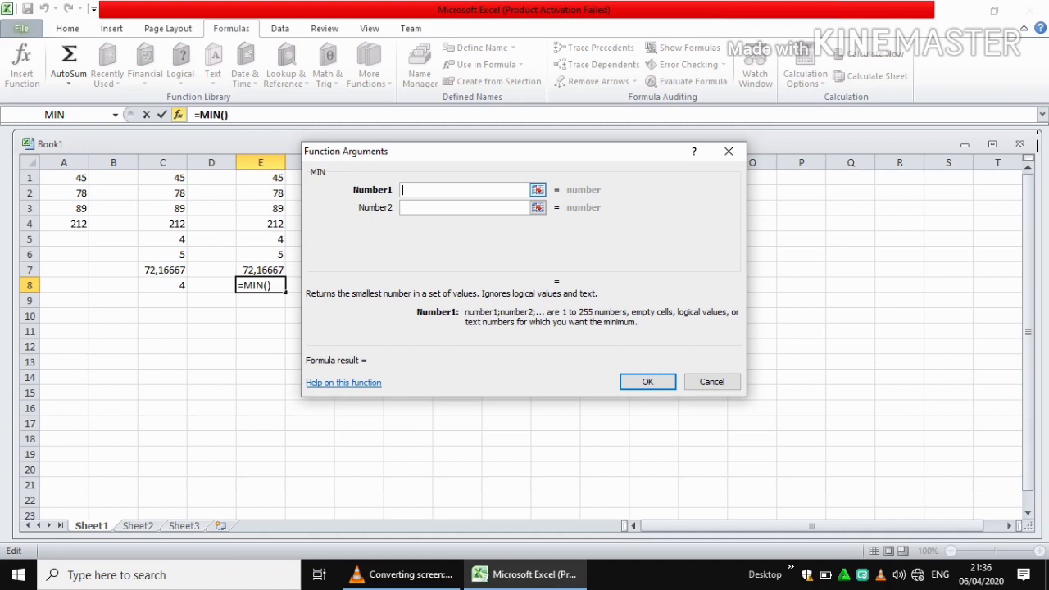
pyautogui.write('E1:E7')
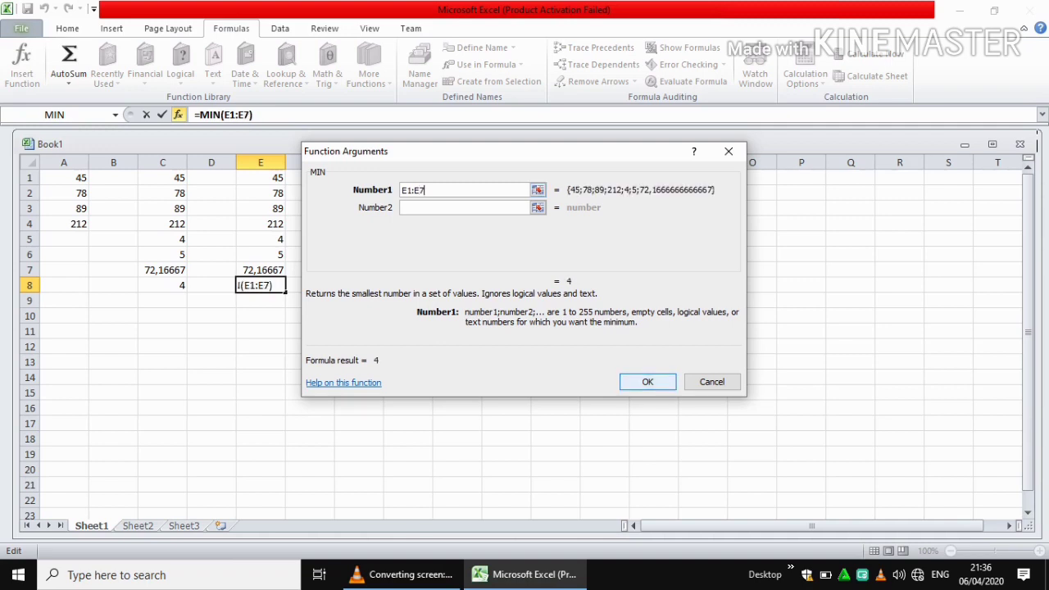
pyautogui.click(648, 382)
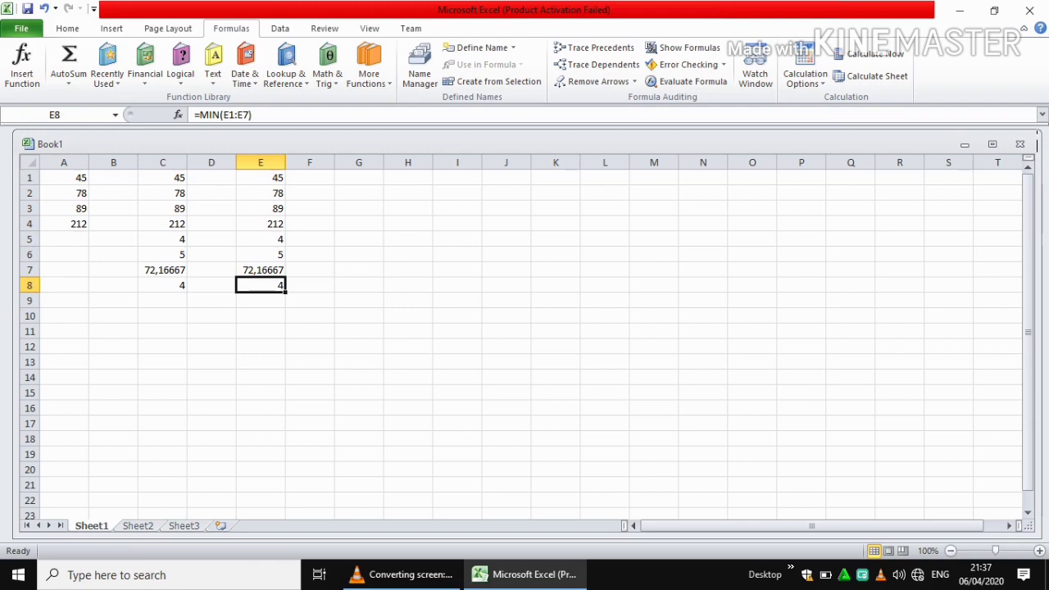
# - Find the maximum of A1:A4 in cell A5 using the Max option of AutoSum
pyautogui.click(64, 240)
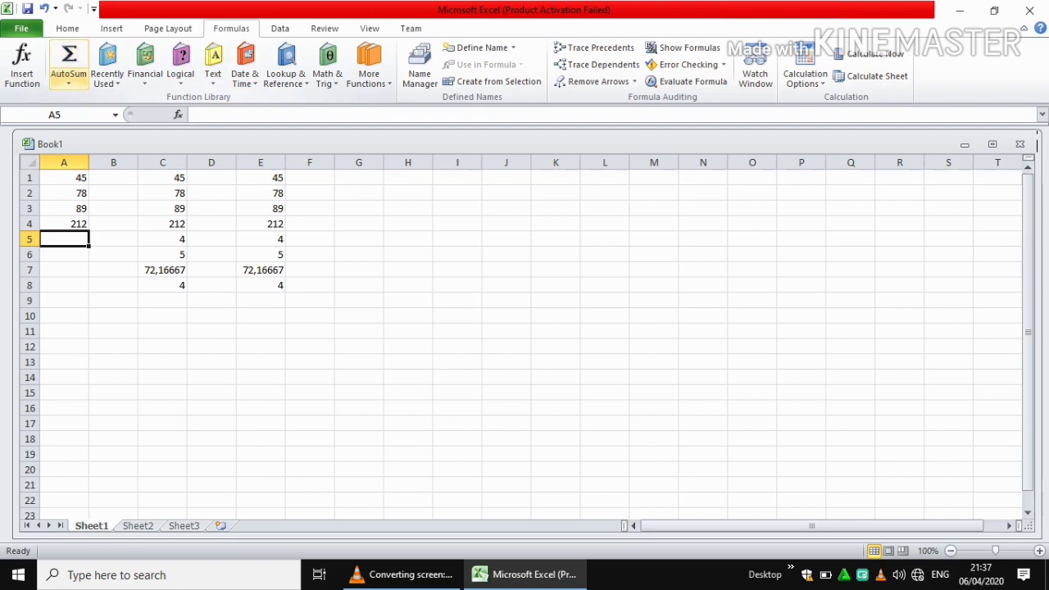
pyautogui.click(69, 81)
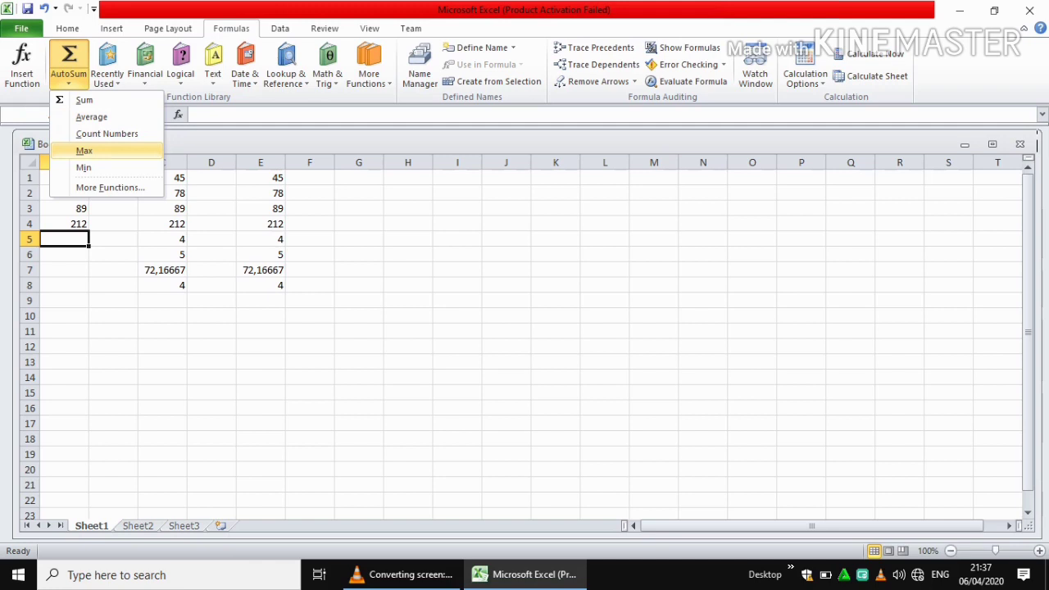
pyautogui.click(83, 151)
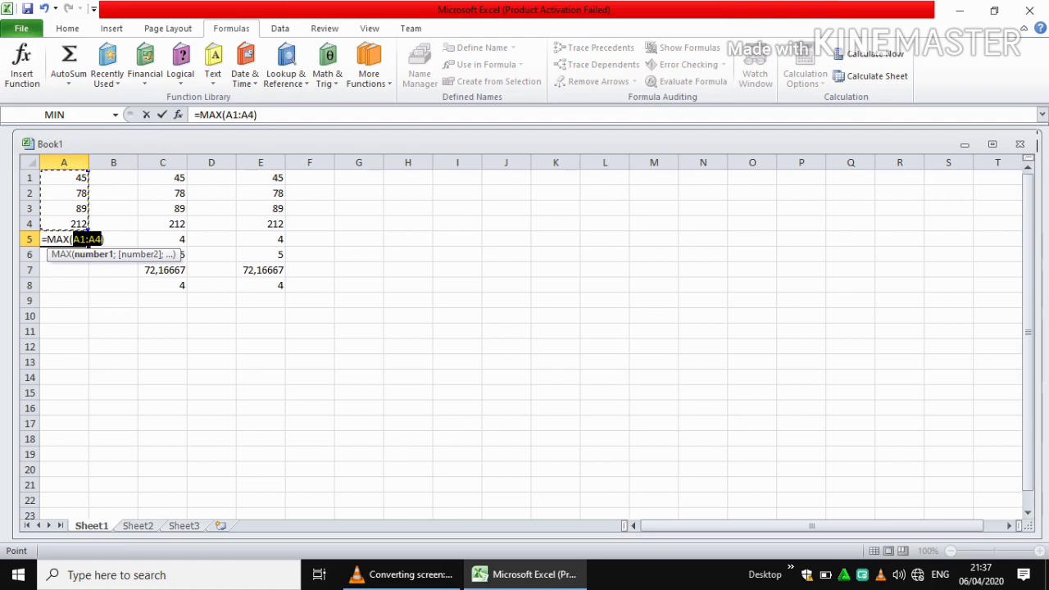
pyautogui.press('Return')
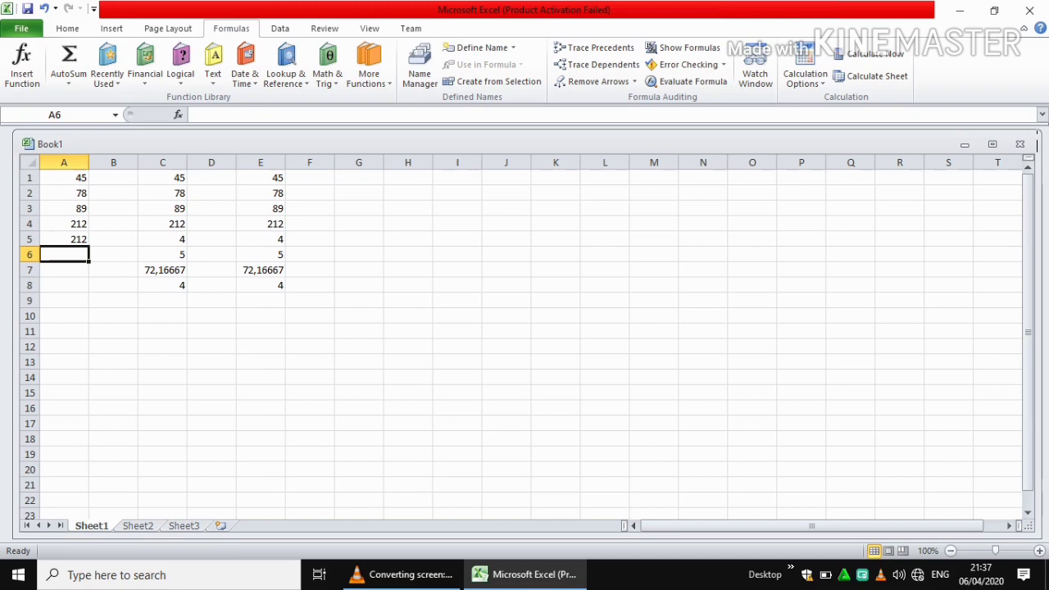
# - Insert the statistical MAX function in cell C9, with Number1 set to C1:C8
pyautogui.click(163, 301)
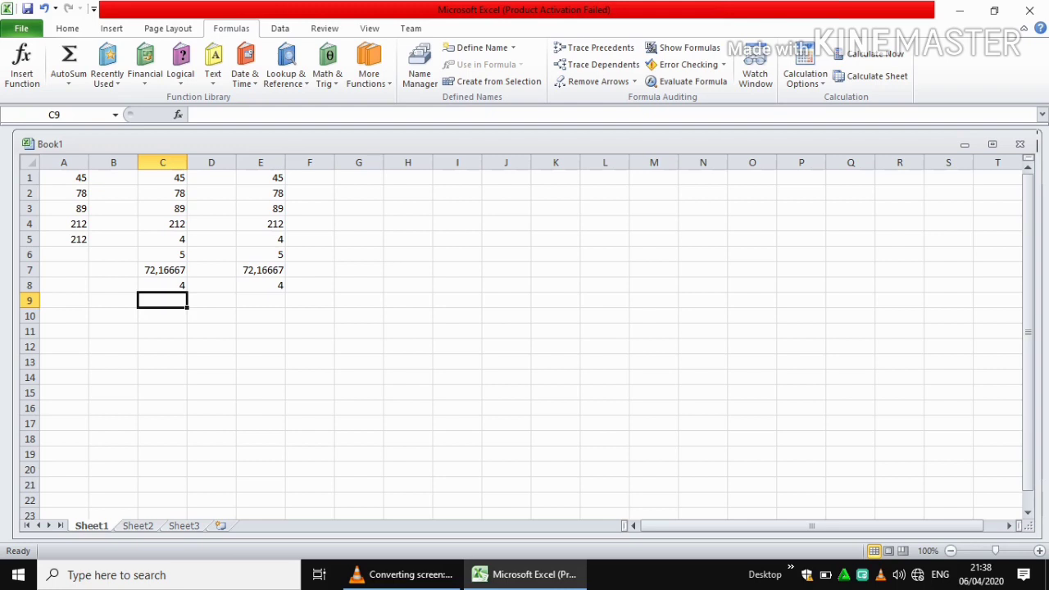
pyautogui.moveTo(213, 348); pyautogui.dragTo(162, 301)
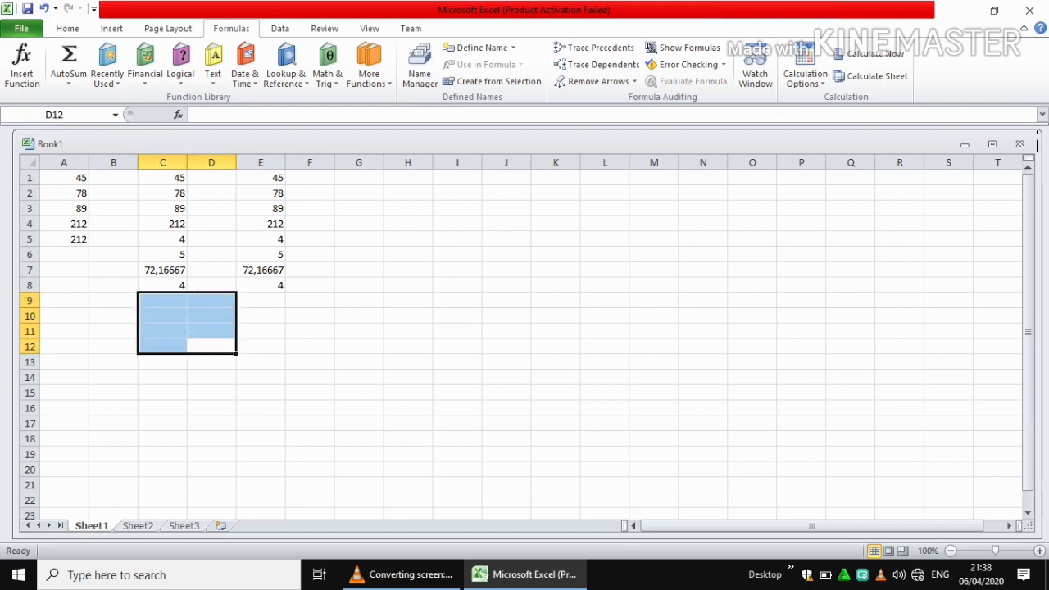
pyautogui.click(162, 301)
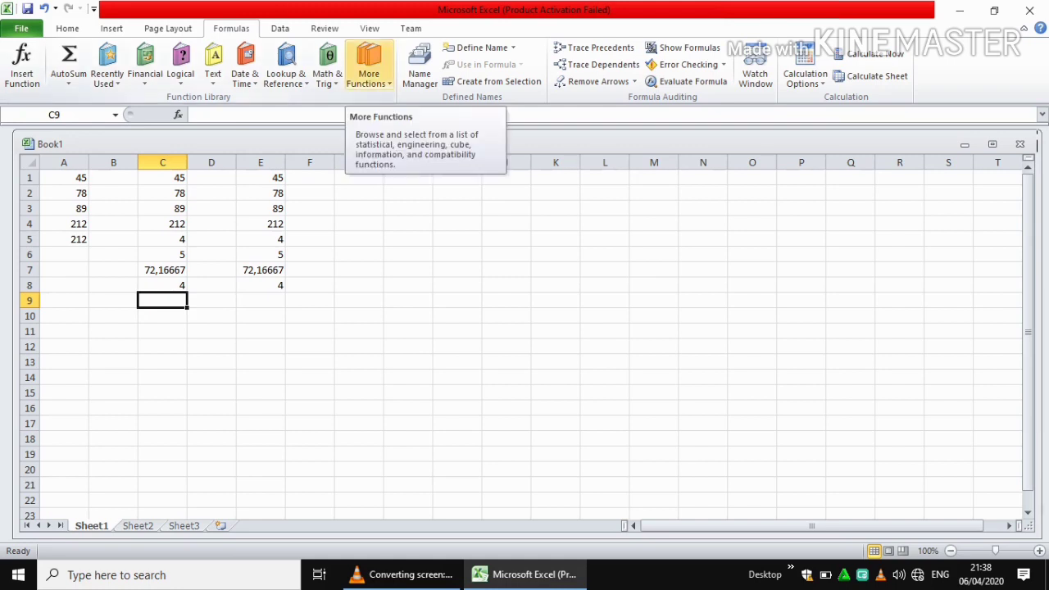
pyautogui.click(369, 70)
pyautogui.moveTo(392, 100)
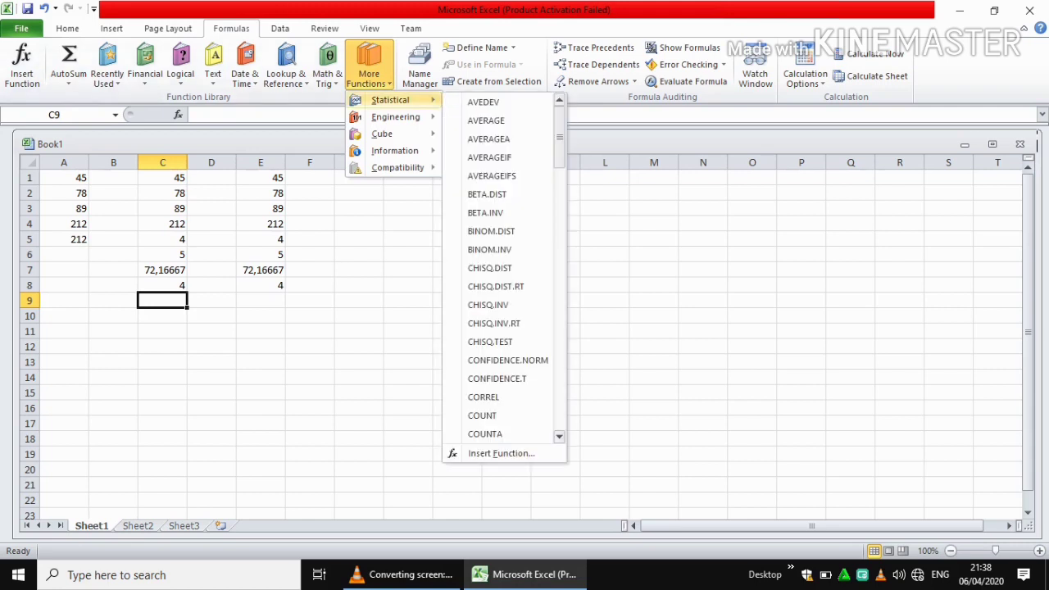
pyautogui.scroll(-15, 504, 270)
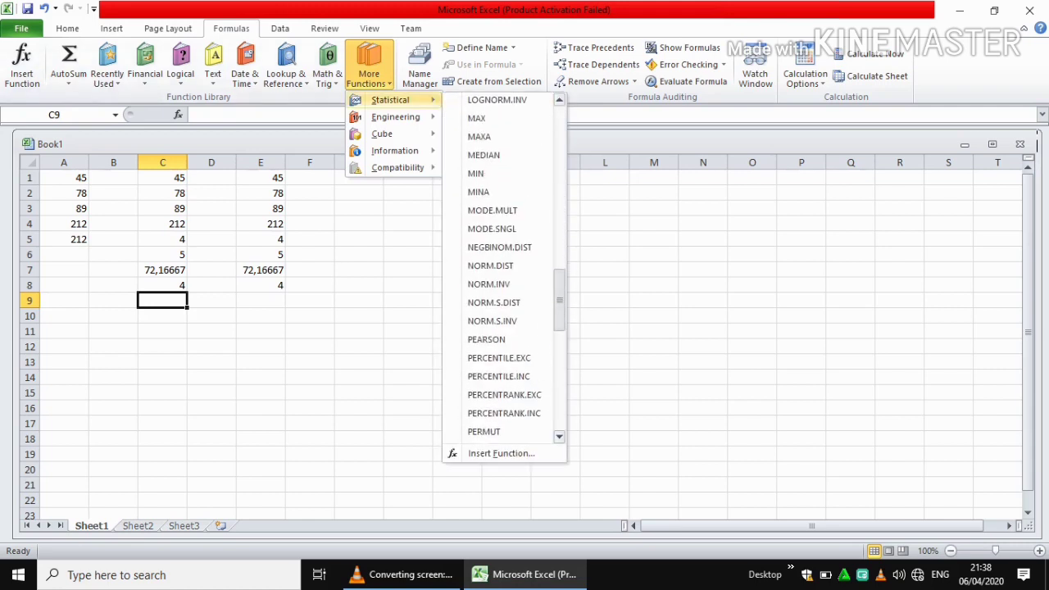
pyautogui.click(477, 118)
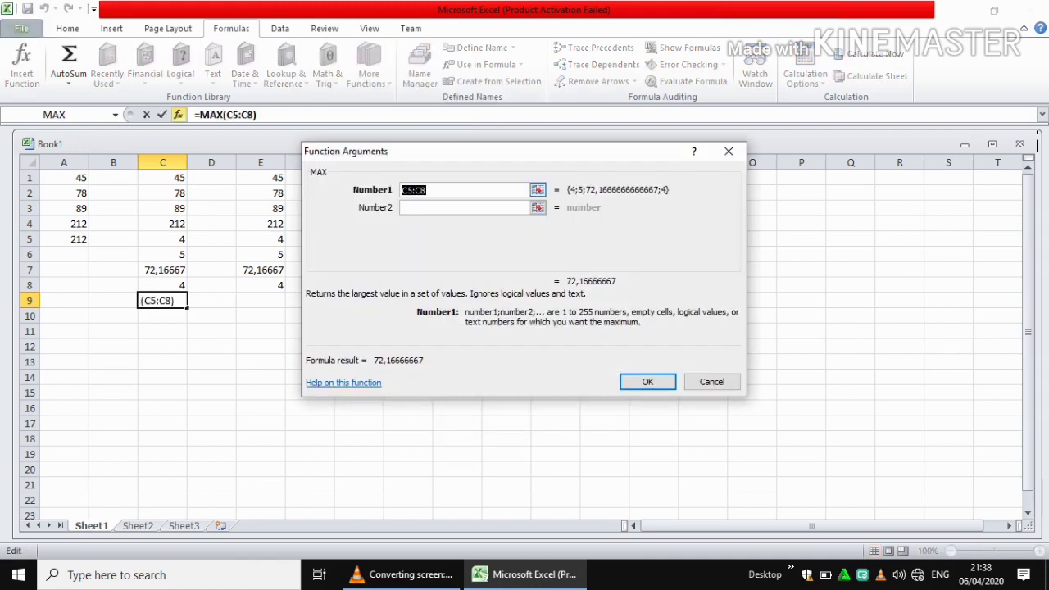
pyautogui.press('BackSpace')
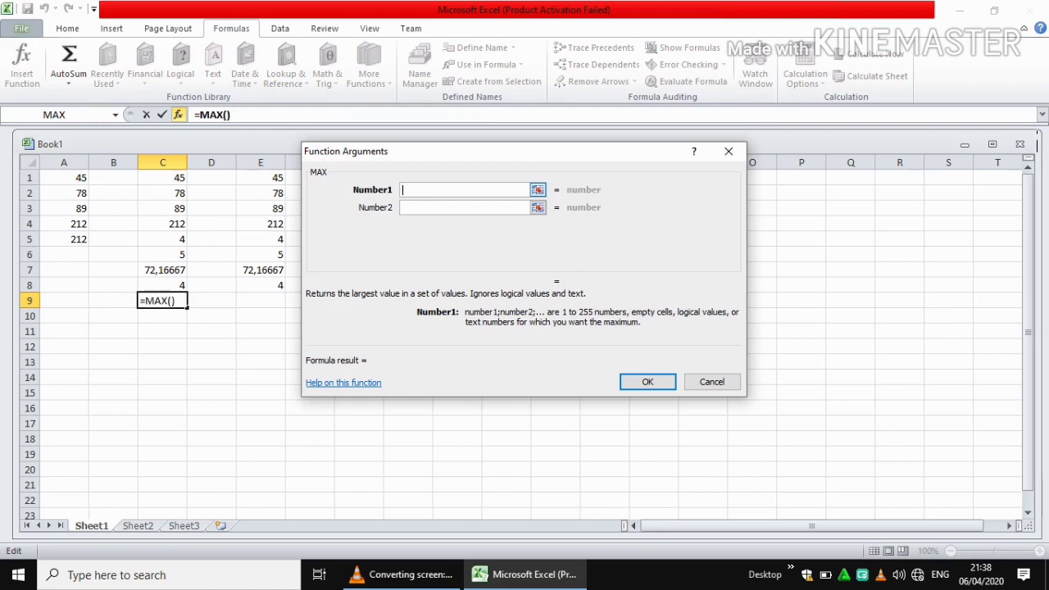
pyautogui.write('C1')
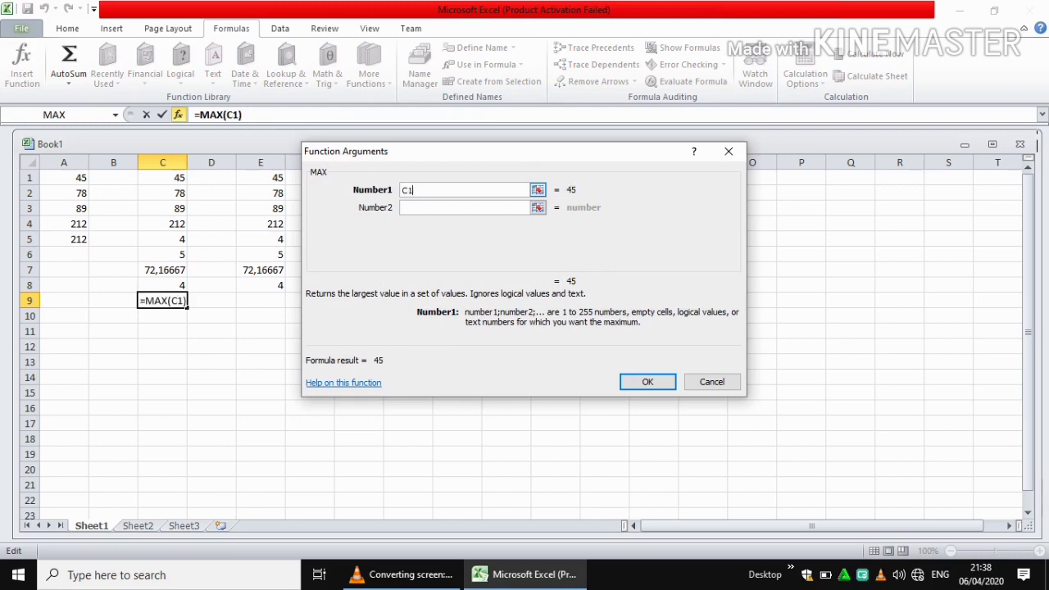
pyautogui.write(':')
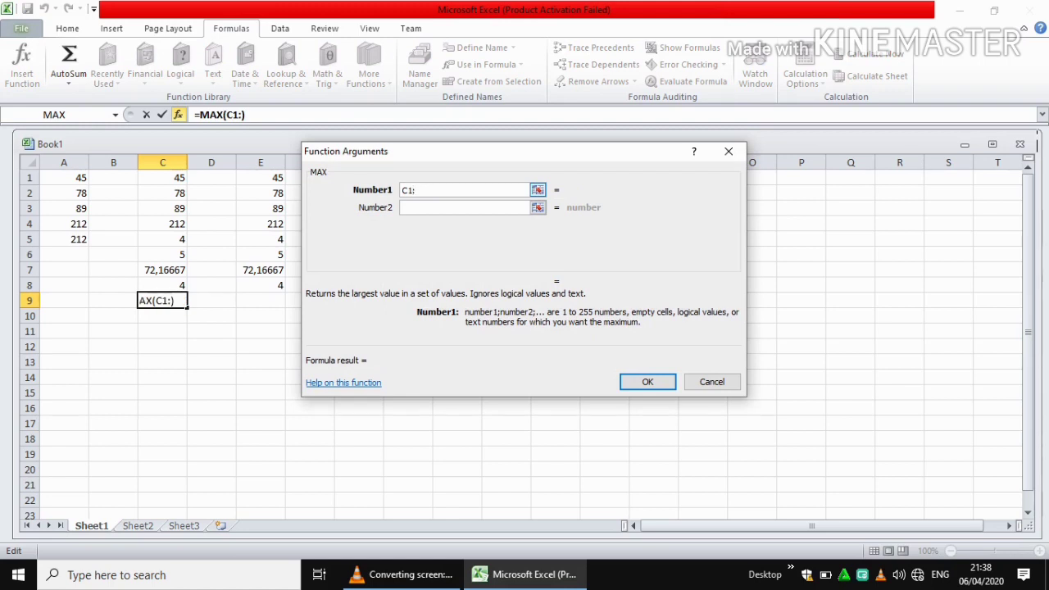
pyautogui.write('C8')
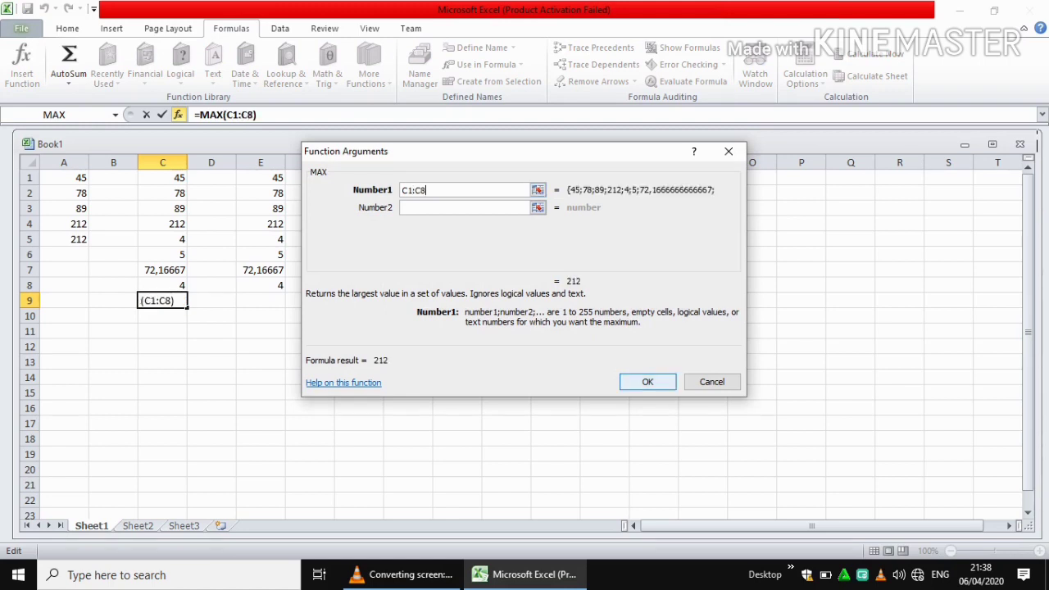
pyautogui.click(647, 382)
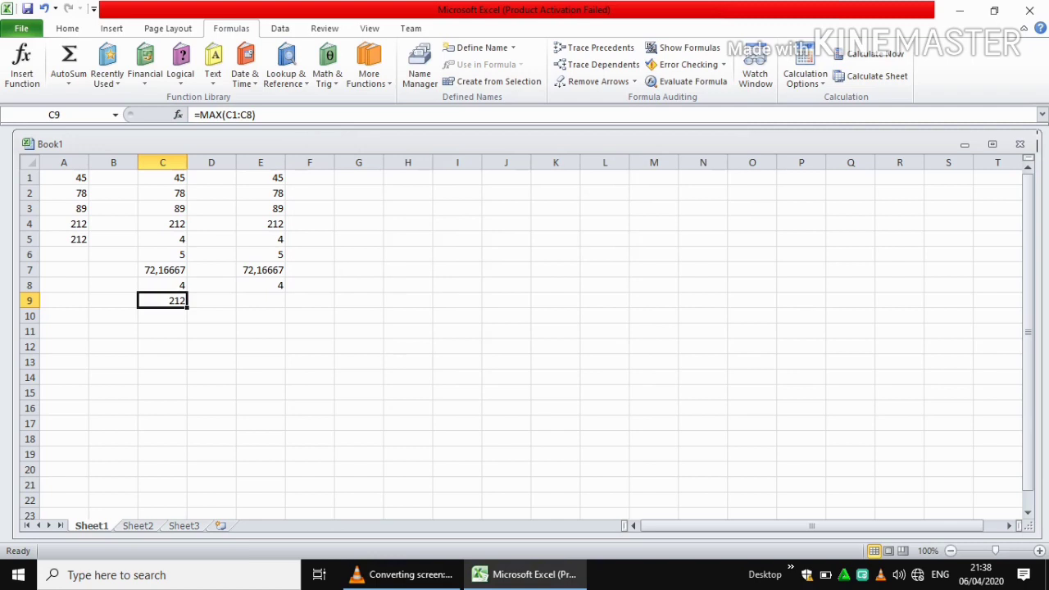
pyautogui.click(260, 362)
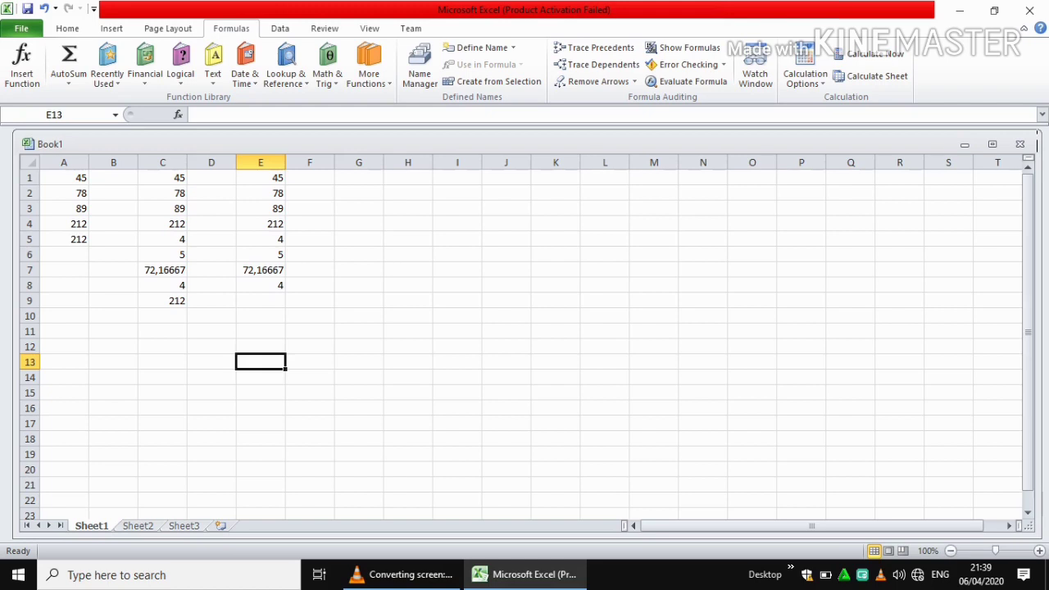
pyautogui.click(260, 316)
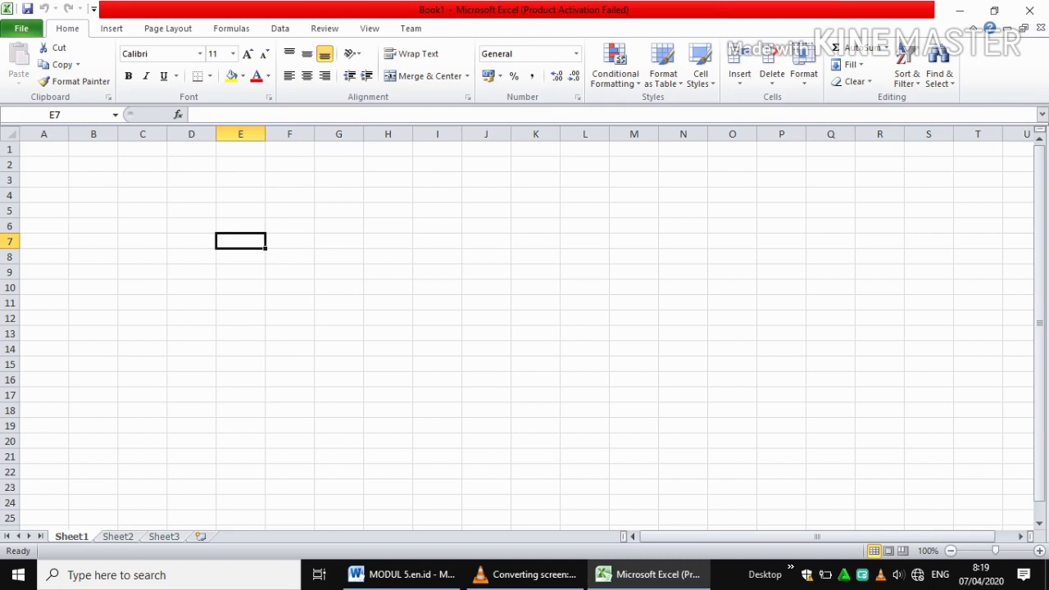
pyautogui.click(289, 257)
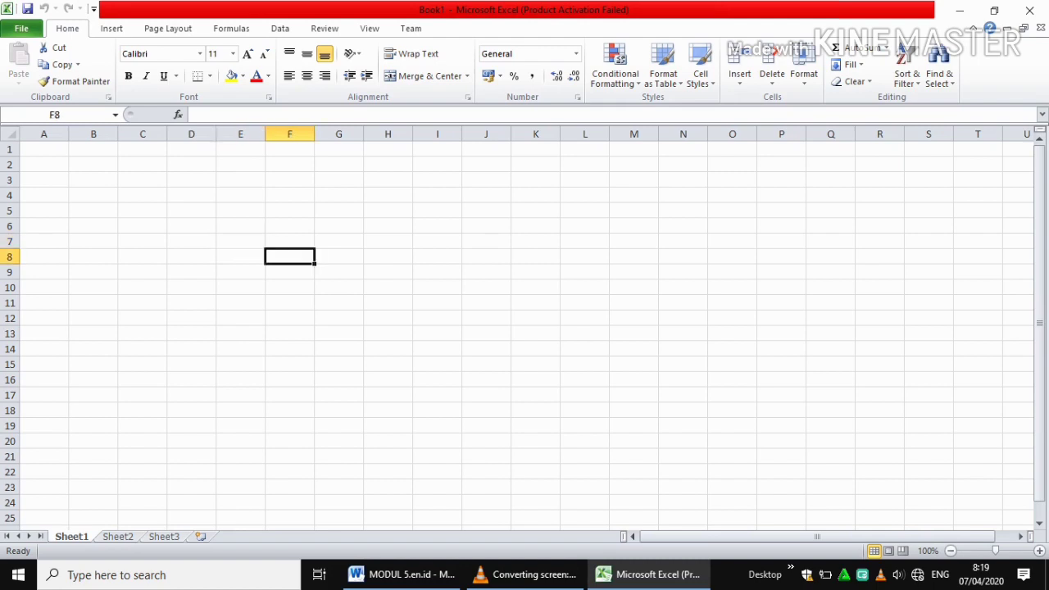
# - Enter the values 54 in cell A1 and 56 in cell A2 of the blank worksheet
pyautogui.hotkey('ctrl', 'Home')
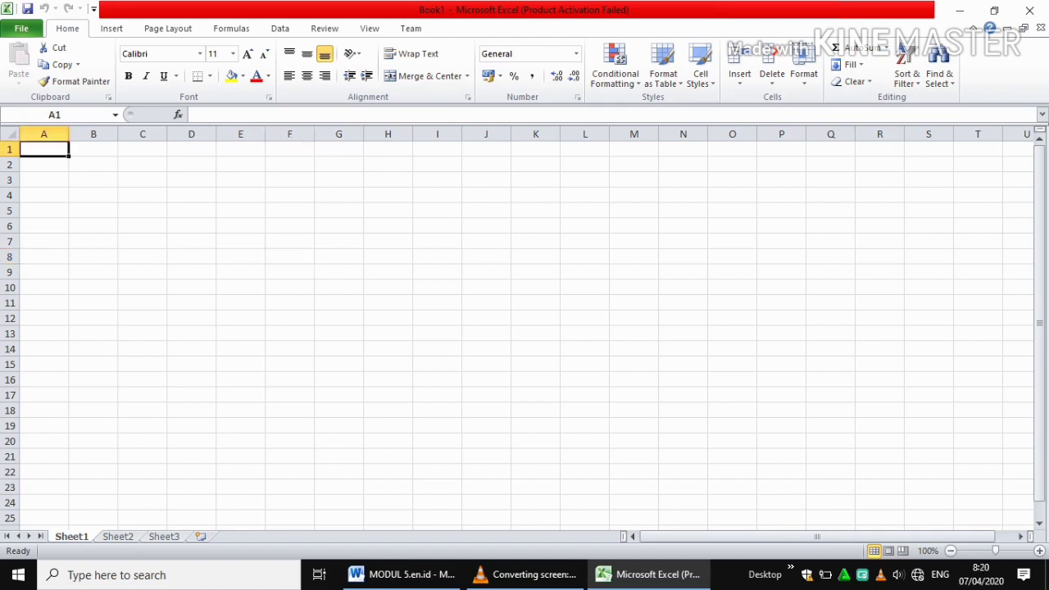
pyautogui.write('54')
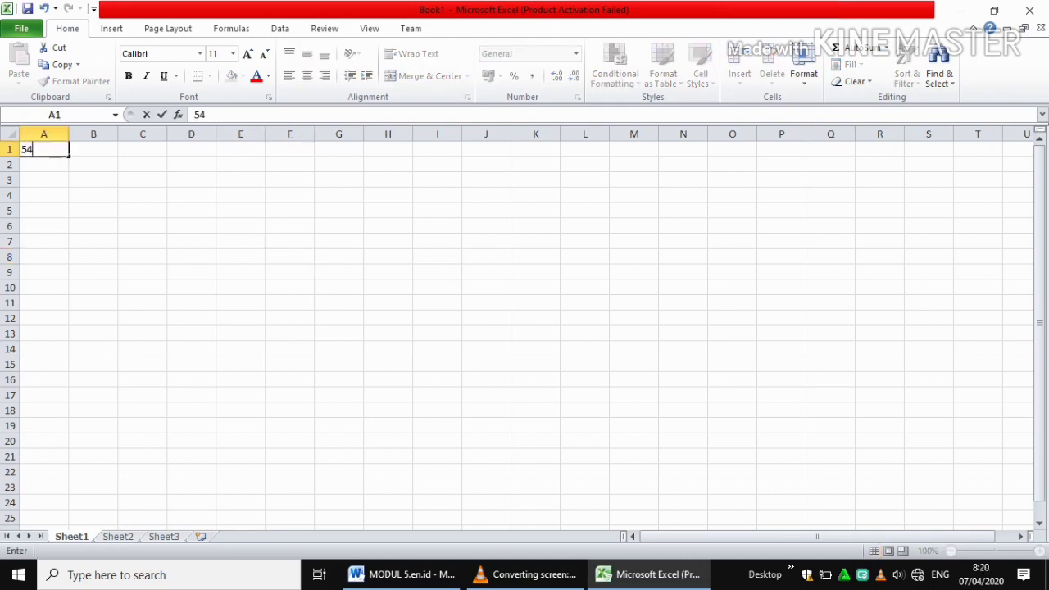
pyautogui.press('Return')
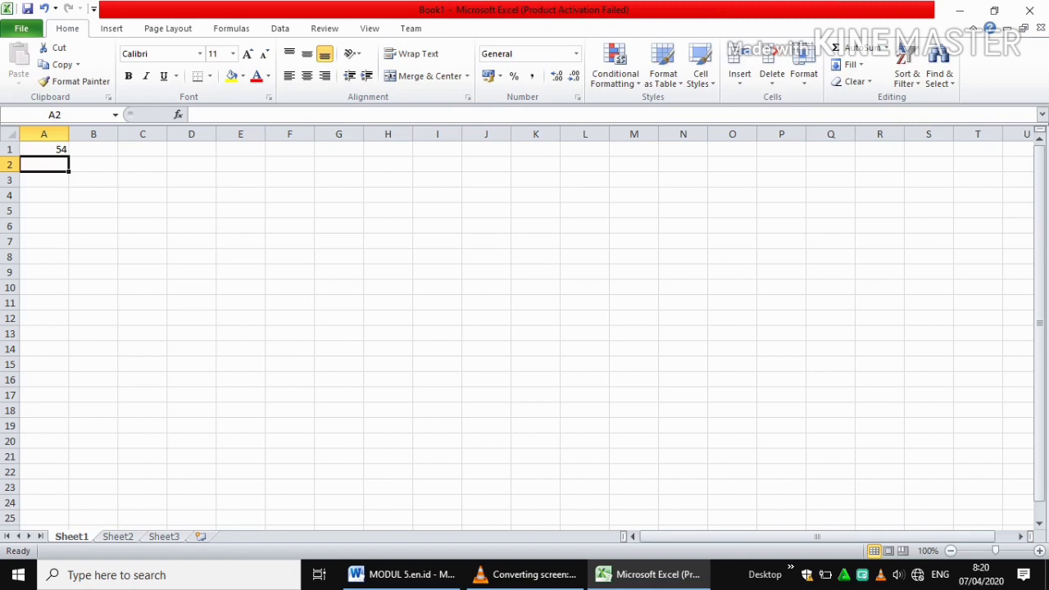
pyautogui.write('56')
pyautogui.press('Return')
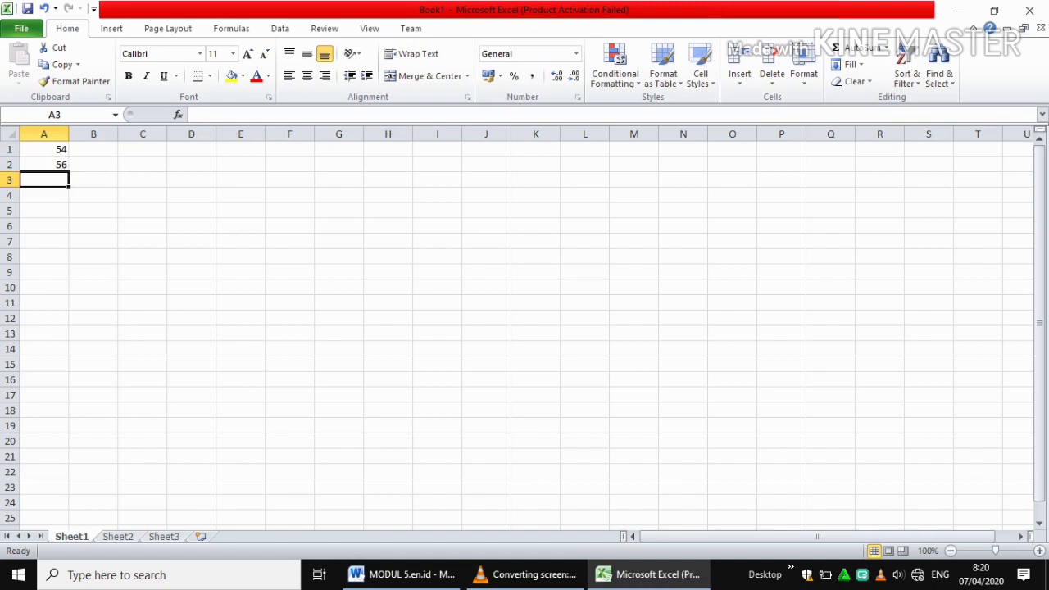
# - Write the formula =SUM(A1) manually in cell A5 and check it against the referenced cell
pyautogui.click(44, 211)
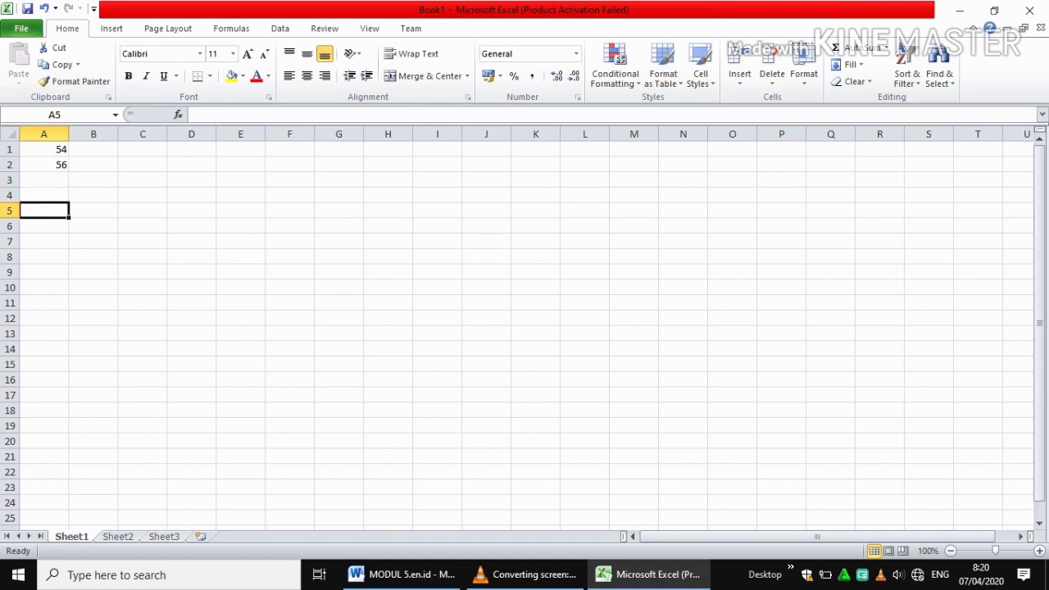
pyautogui.write('=')
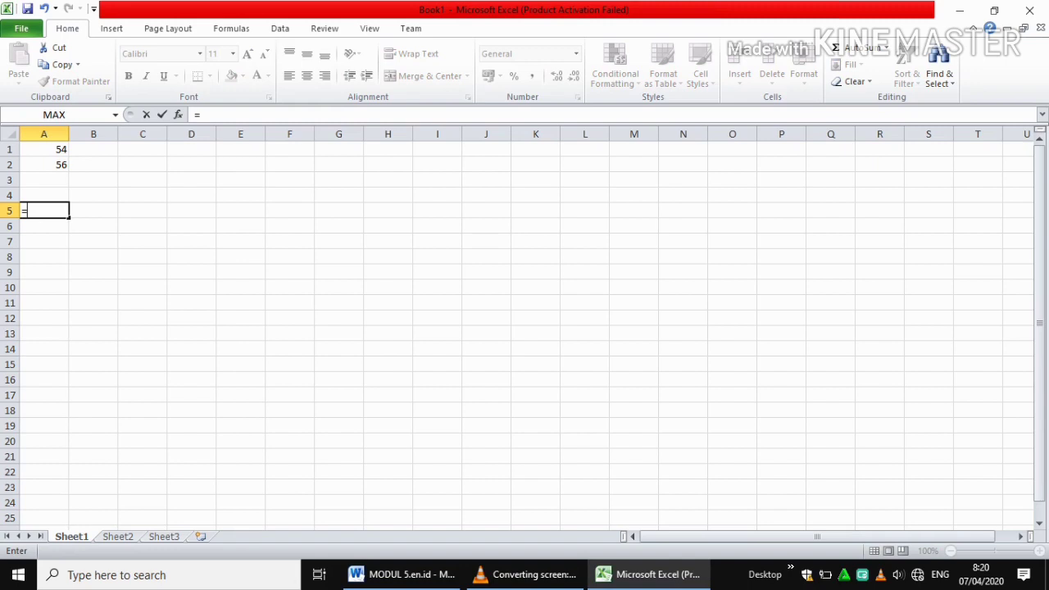
pyautogui.write('s')
pyautogui.press('BackSpace')
pyautogui.press('BackSpace')
pyautogui.press('capslock')
pyautogui.write('=SUM')
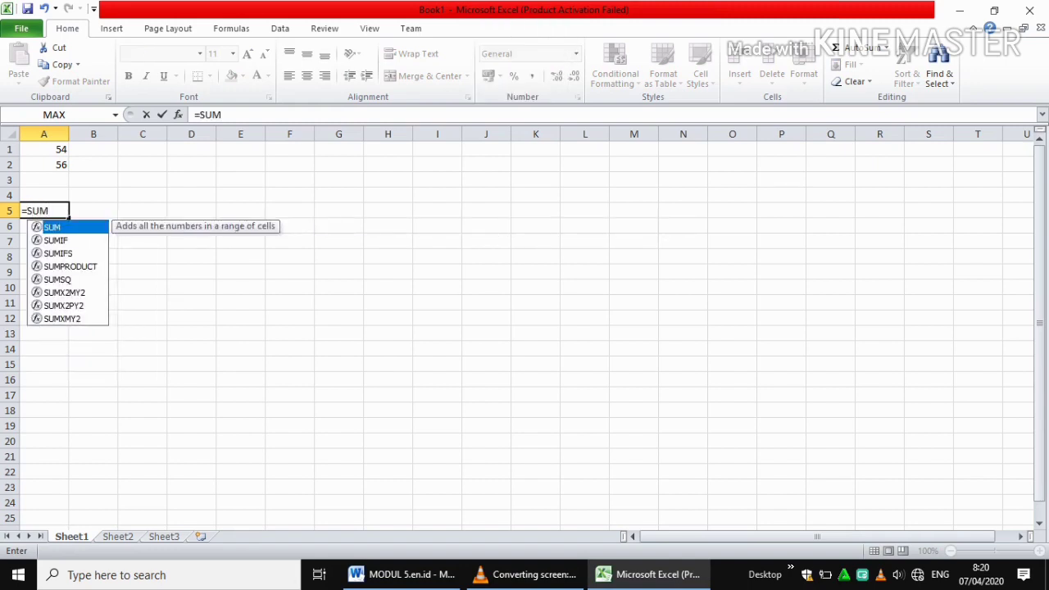
pyautogui.write('(')
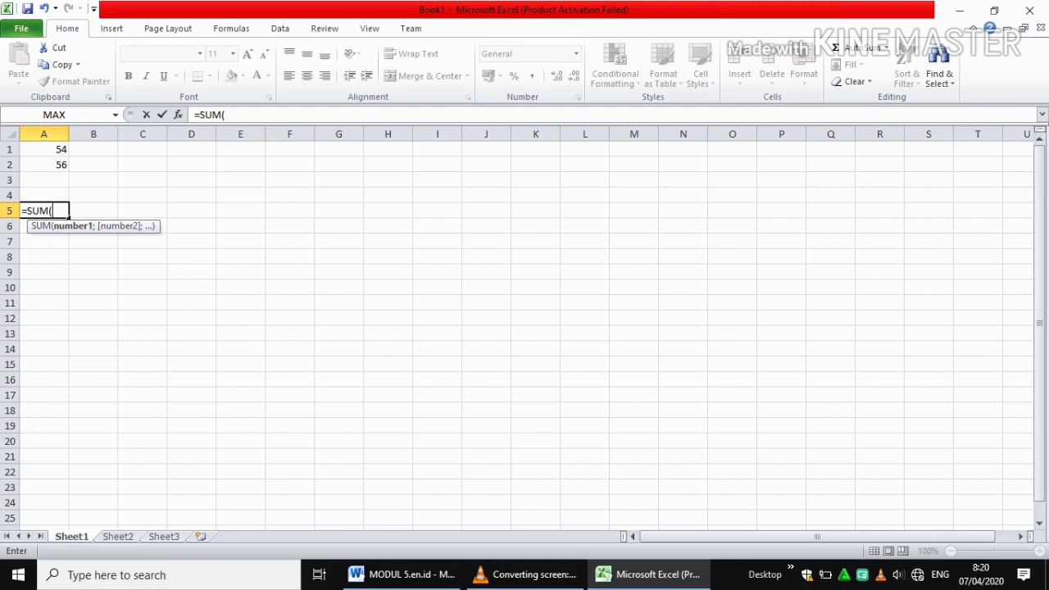
pyautogui.write('A1:')
pyautogui.press('BackSpace')
pyautogui.write(')')
pyautogui.press('Return')
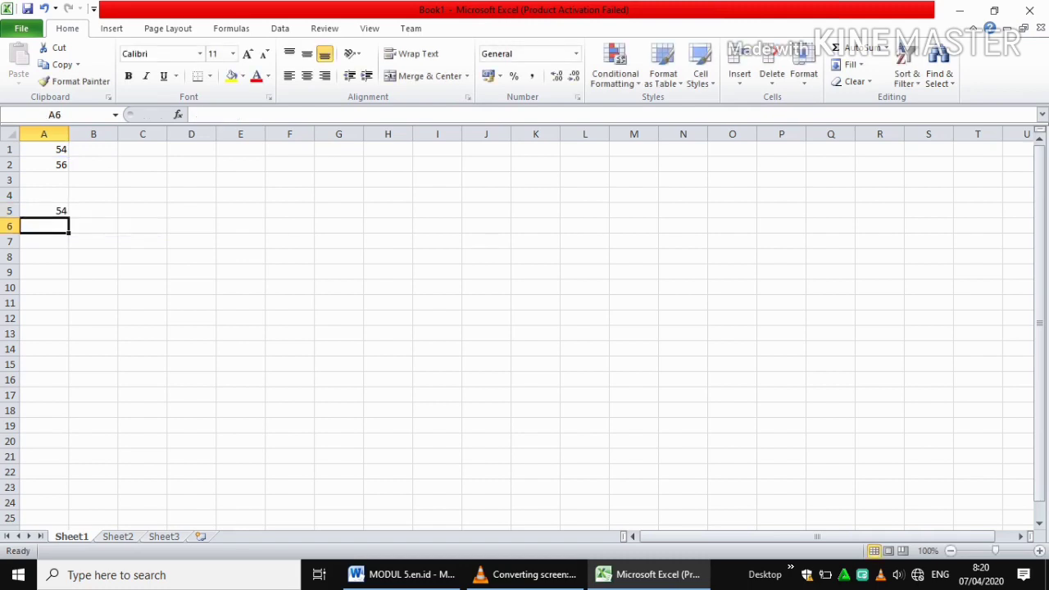
pyautogui.click(45, 257)
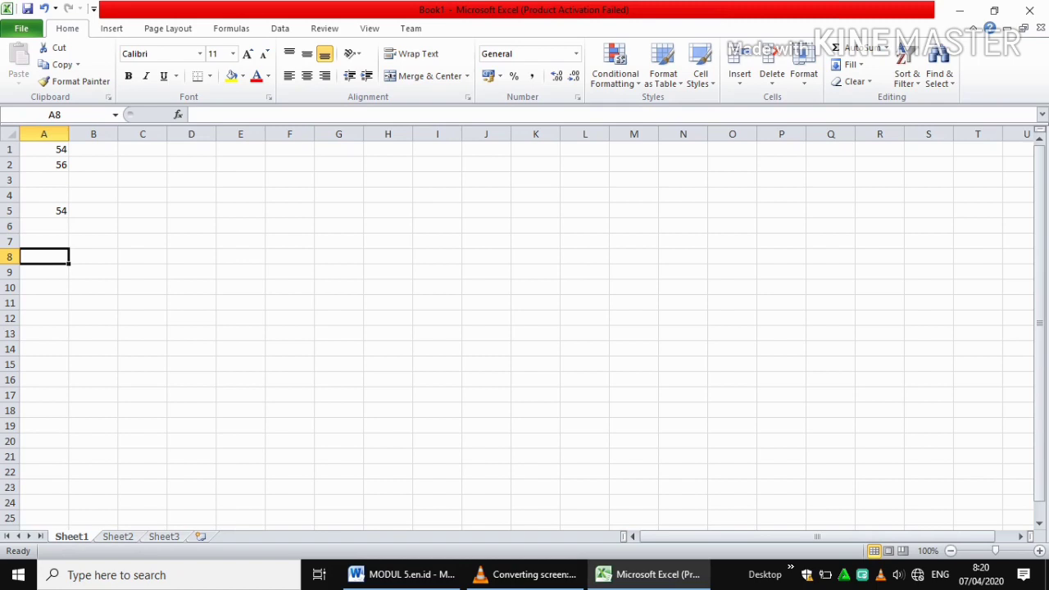
pyautogui.click(45, 211)
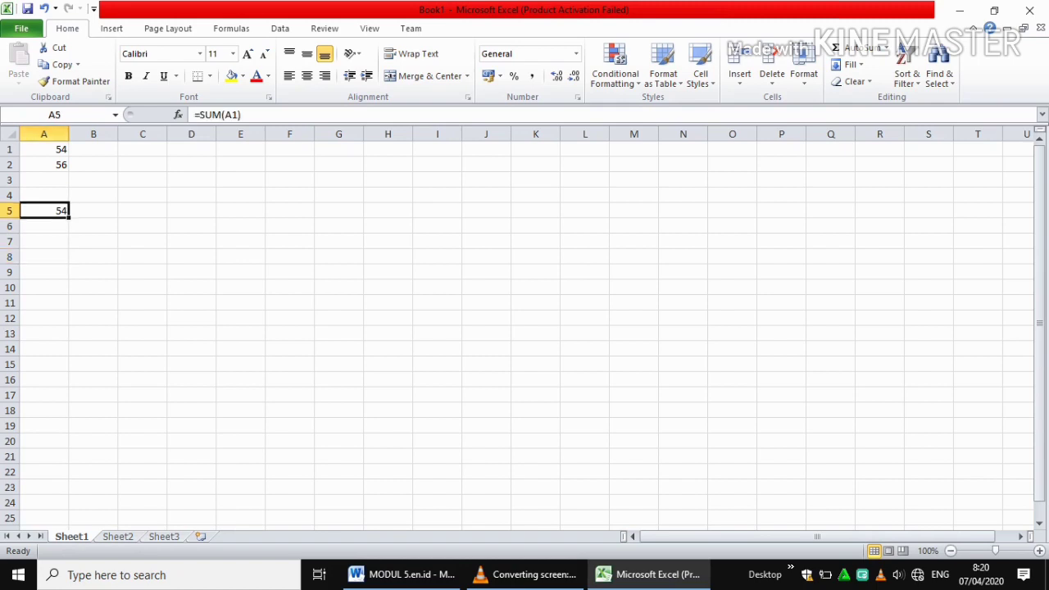
pyautogui.click(44, 149)
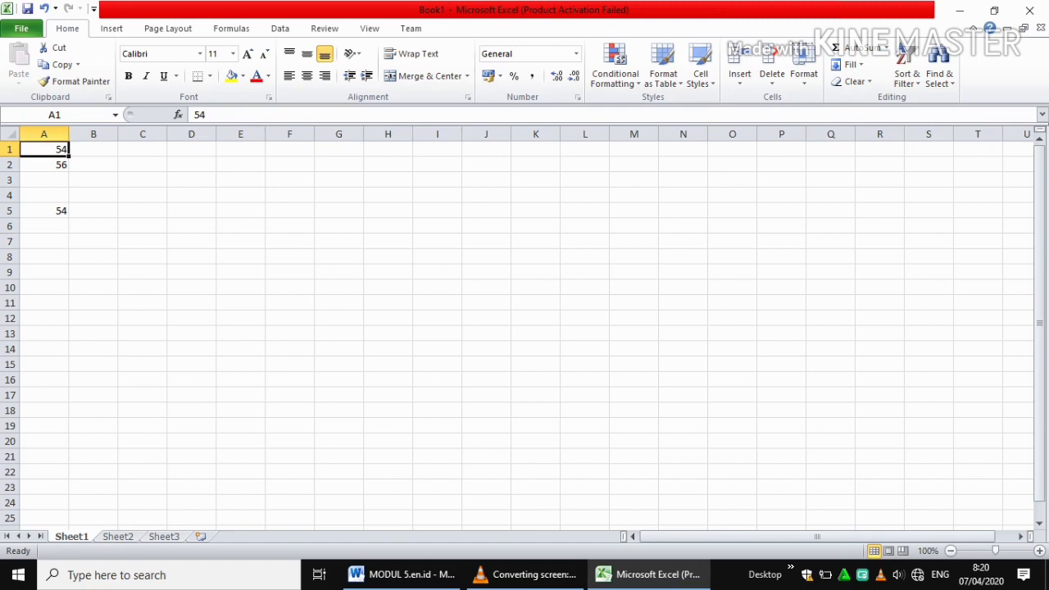
pyautogui.click(44, 210)
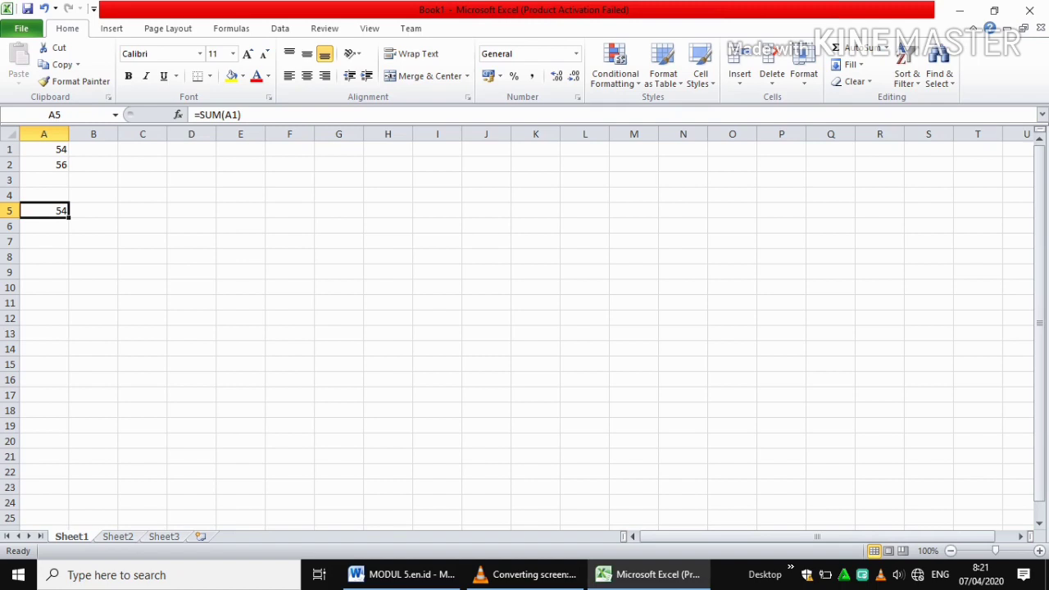
# - Write the formula =SUM($A$1) with an absolute cell reference in cell C5 and review it
pyautogui.click(143, 211)
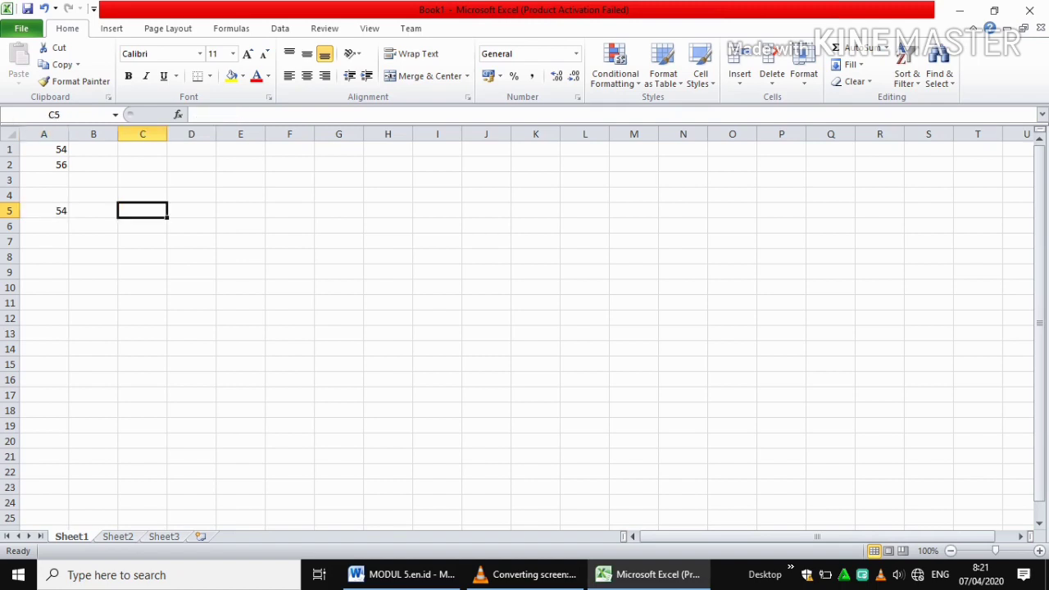
pyautogui.write('=SUM(')
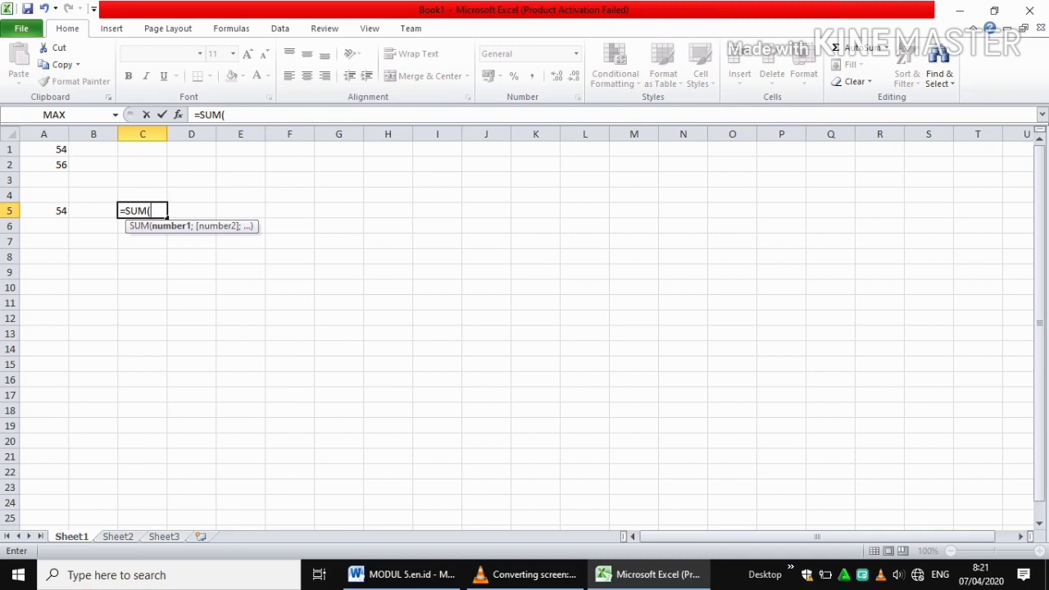
pyautogui.write('$A')
pyautogui.write('$1)')
pyautogui.press('Return')
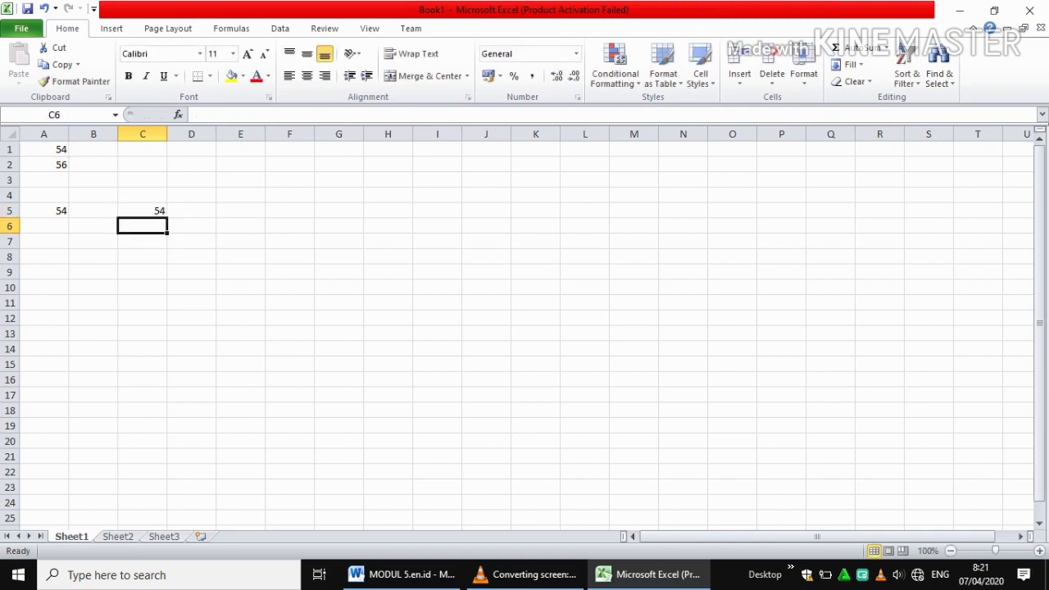
pyautogui.click(143, 257)
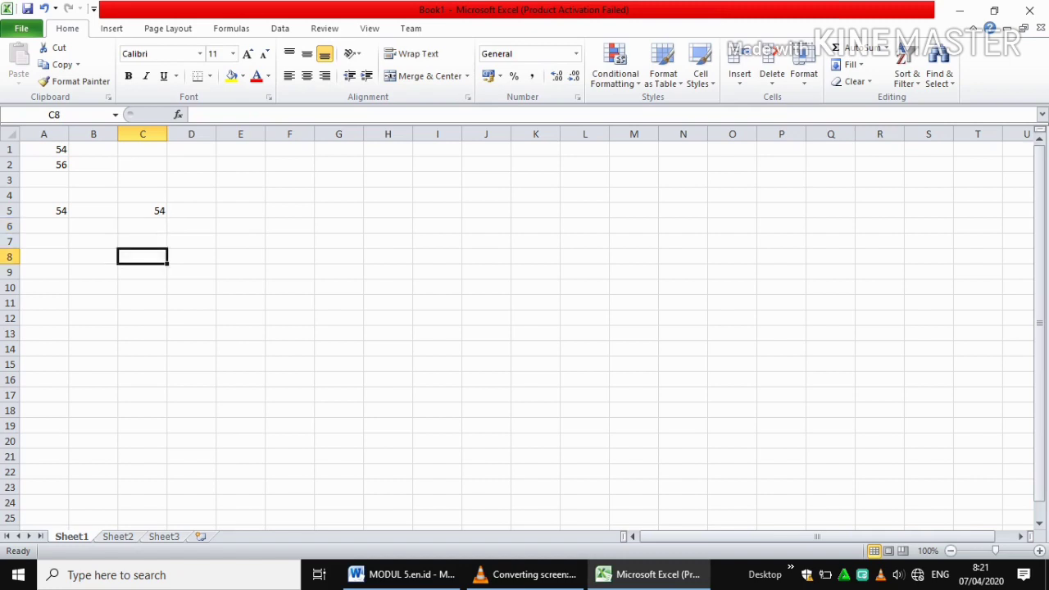
pyautogui.click(143, 210)
pyautogui.click(192, 272)
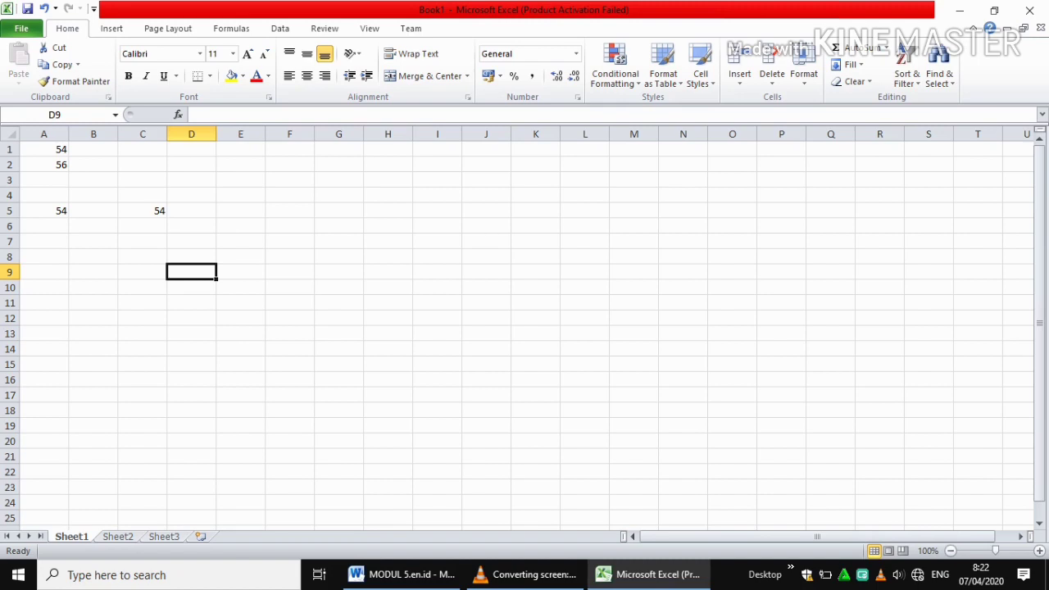
# - Write the formula =SUM($B:$C) with absolute column references in cell D11 and review it
pyautogui.click(191, 304)
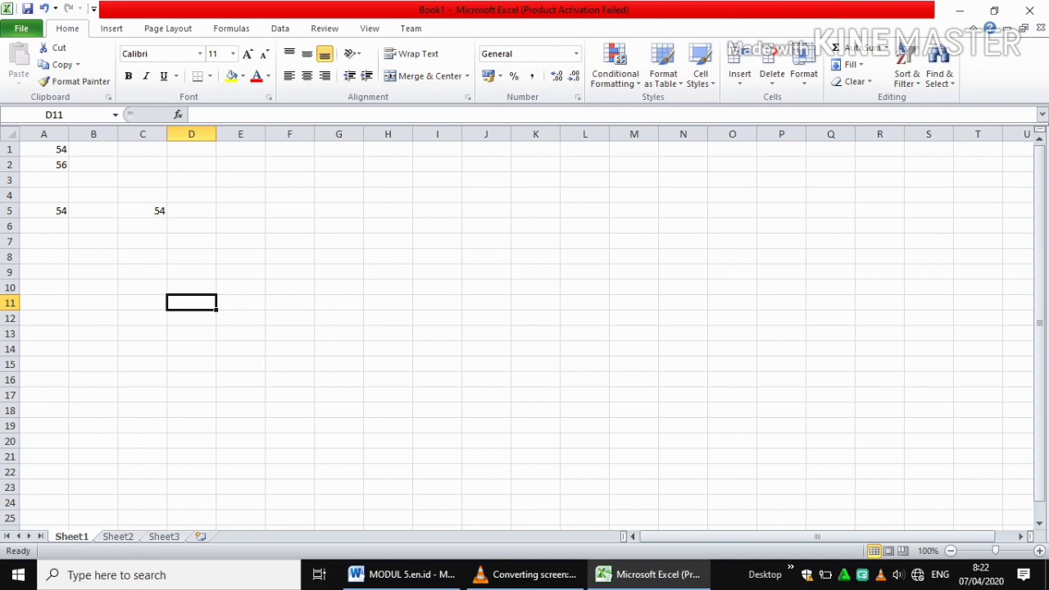
pyautogui.write('=SUM')
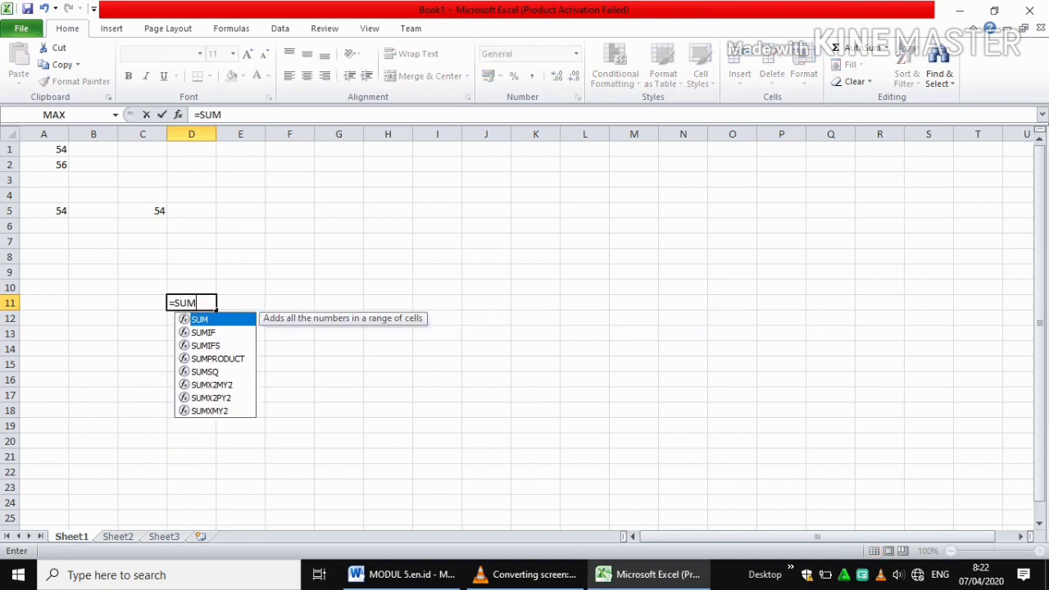
pyautogui.write('(')
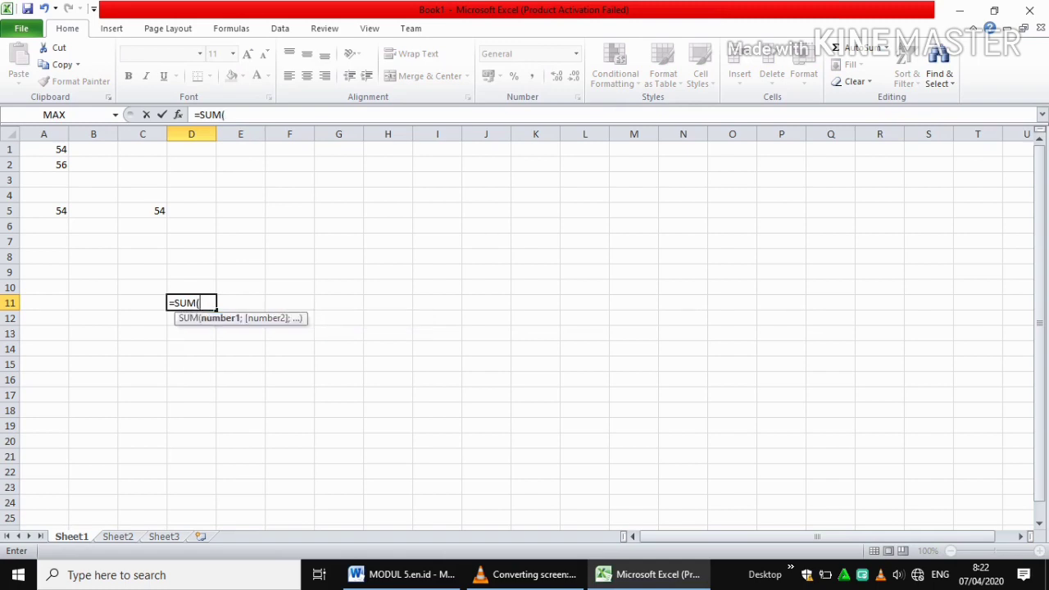
pyautogui.write('$B:$C')
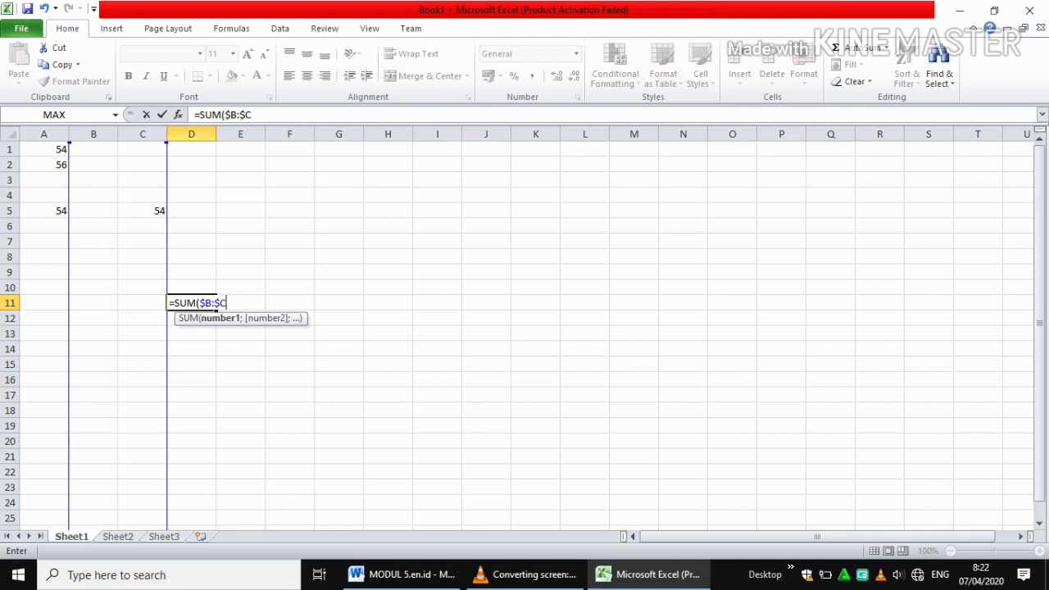
pyautogui.write(')')
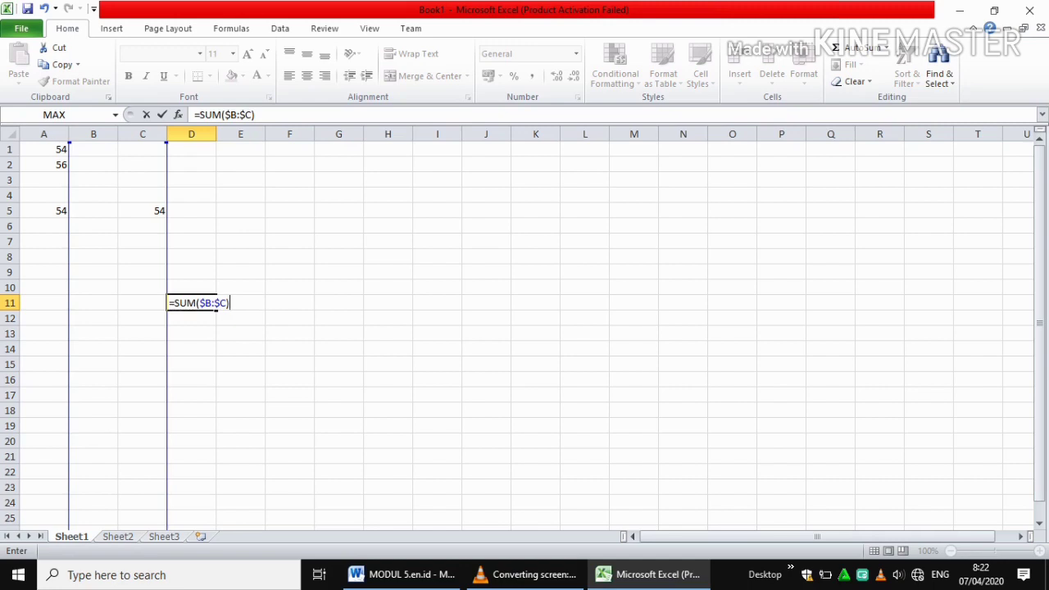
pyautogui.press('Return')
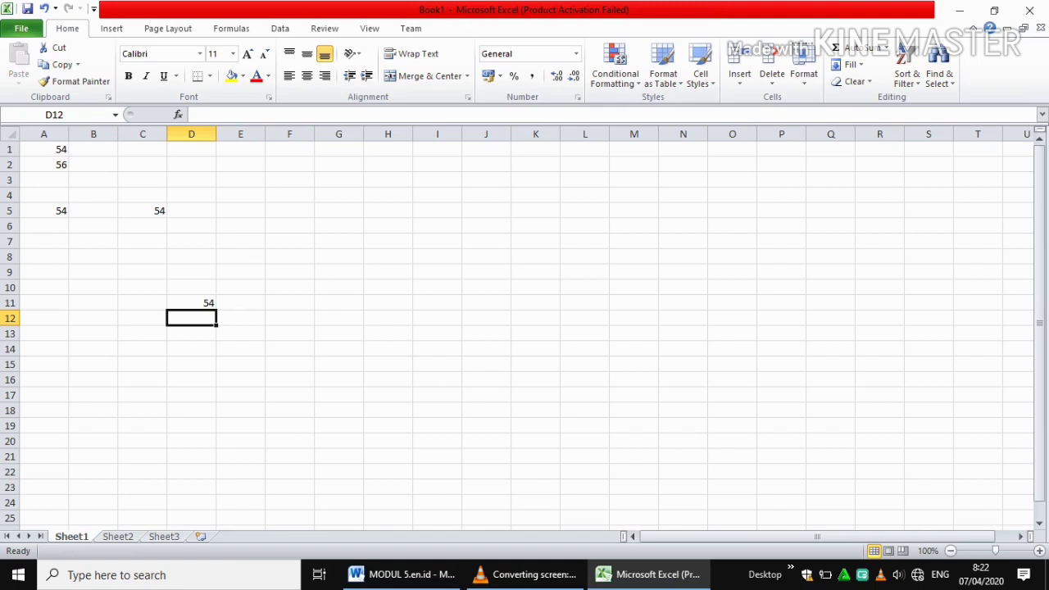
pyautogui.click(190, 304)
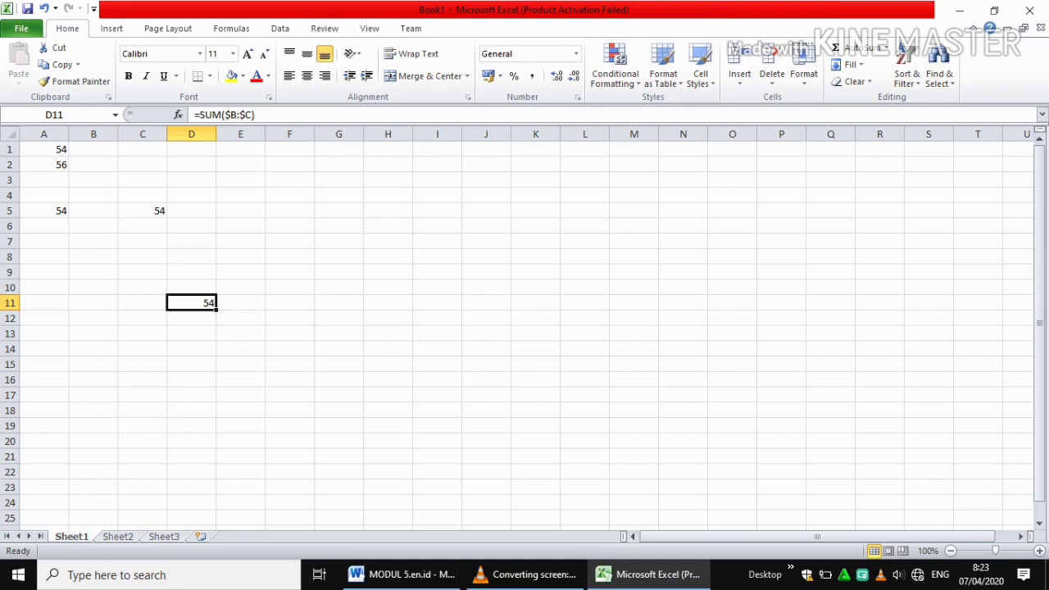
pyautogui.click(240, 304)
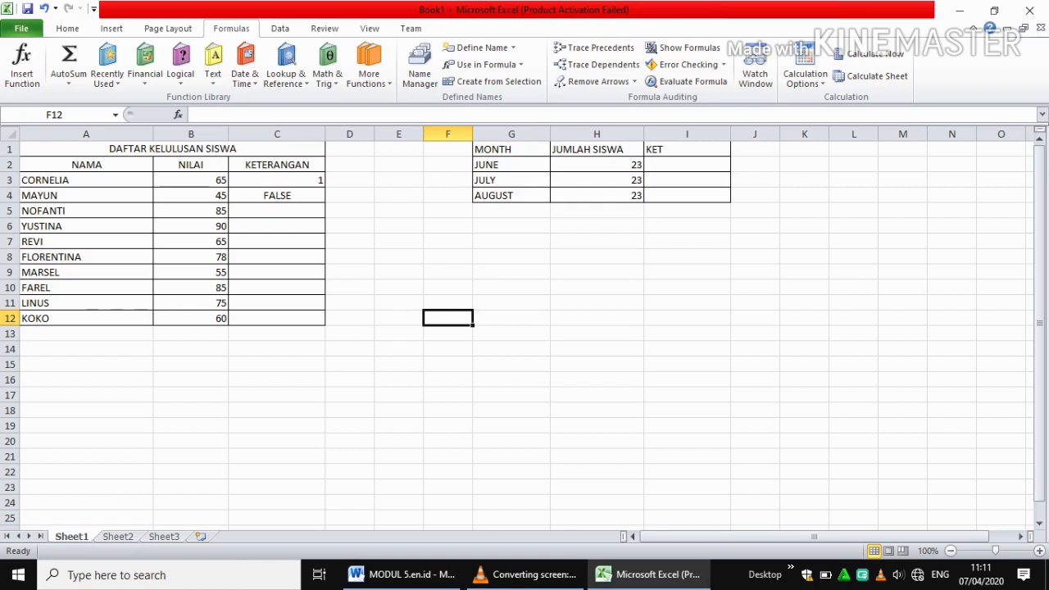
pyautogui.click(350, 365)
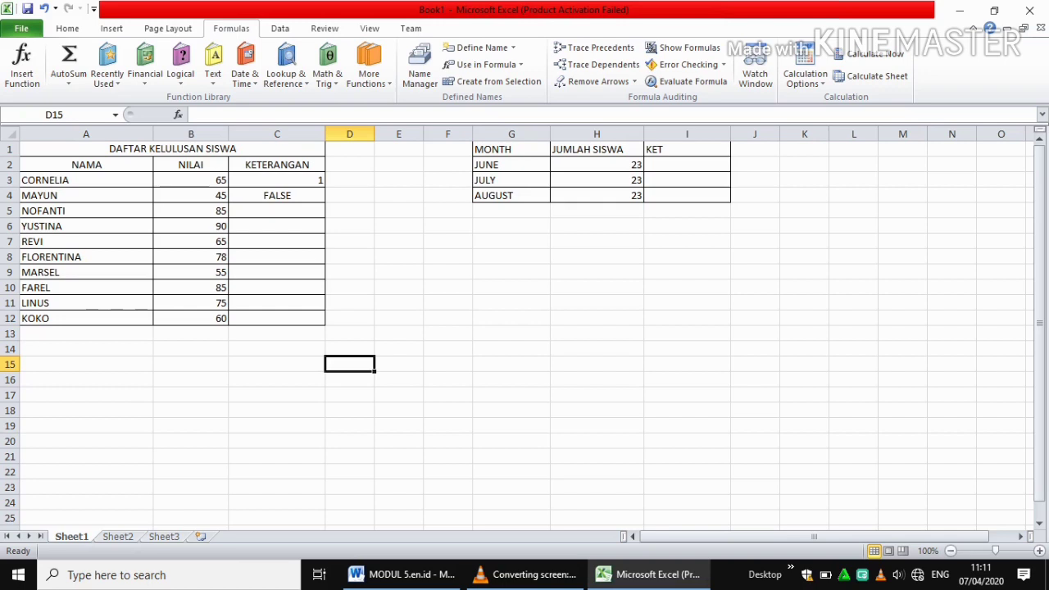
pyautogui.write('Sh')
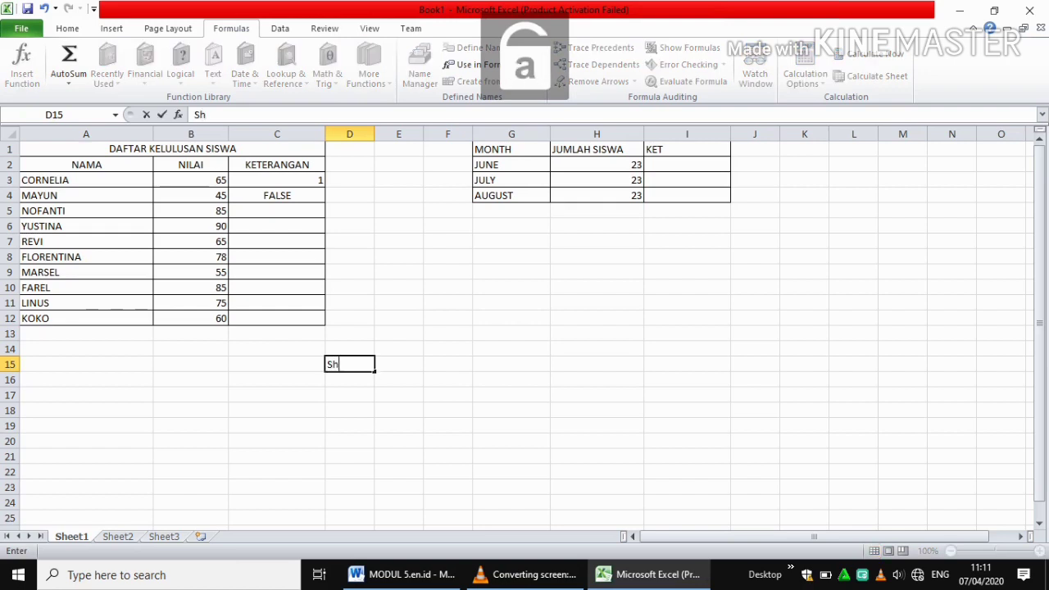
pyautogui.write('ee1')
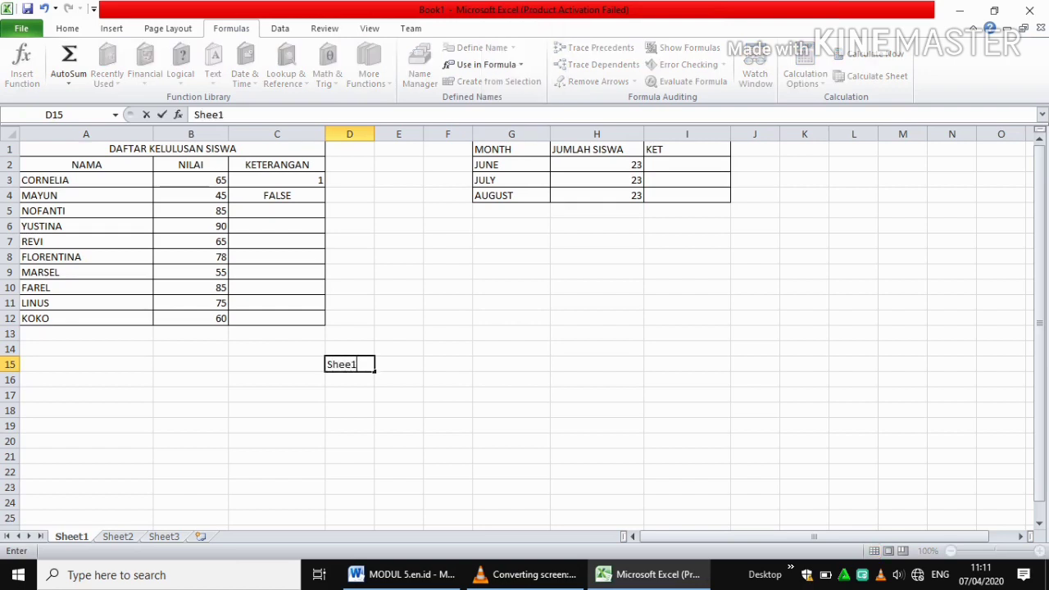
pyautogui.press('BackSpace')
pyautogui.write('t')
pyautogui.press('BackSpace')
pyautogui.press('BackSpace')
pyautogui.press('BackSpace')
pyautogui.press('BackSpace')
pyautogui.press('BackSpace')
# - Write the formula =SUM(Sheet1!C2) with a sheet reference in cell D15, below the student table, and review it
pyautogui.write('=')
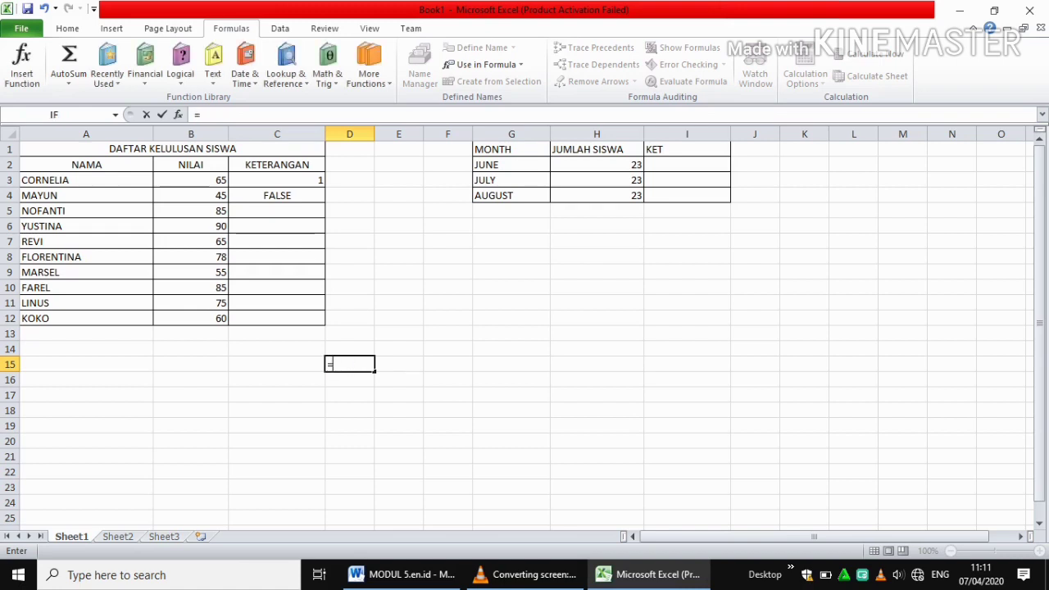
pyautogui.write('su')
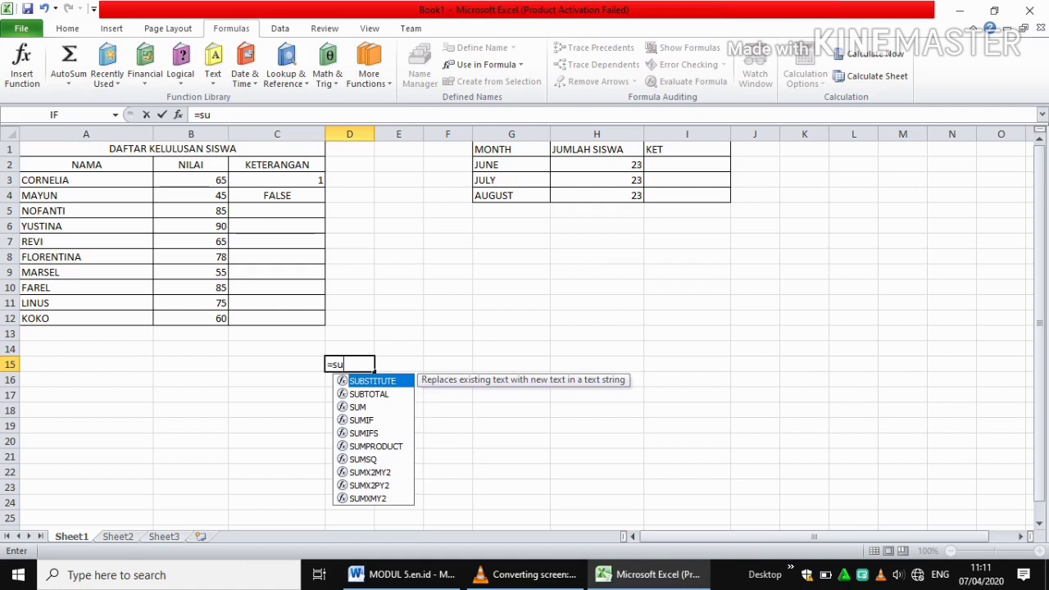
pyautogui.press('BackSpace')
pyautogui.press('BackSpace')
pyautogui.press('capslock')
pyautogui.write('SUM')
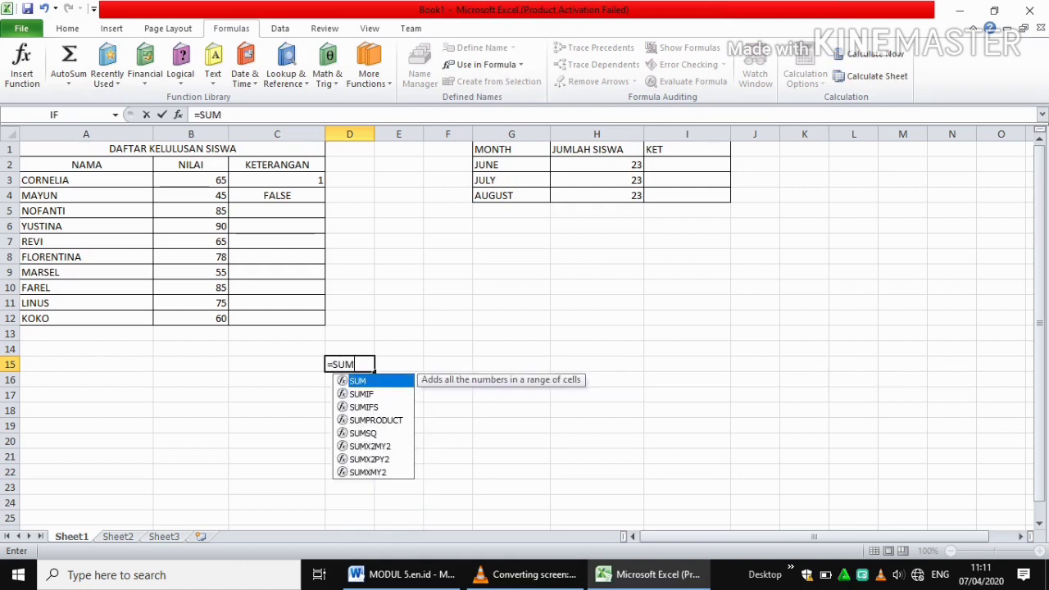
pyautogui.write('(')
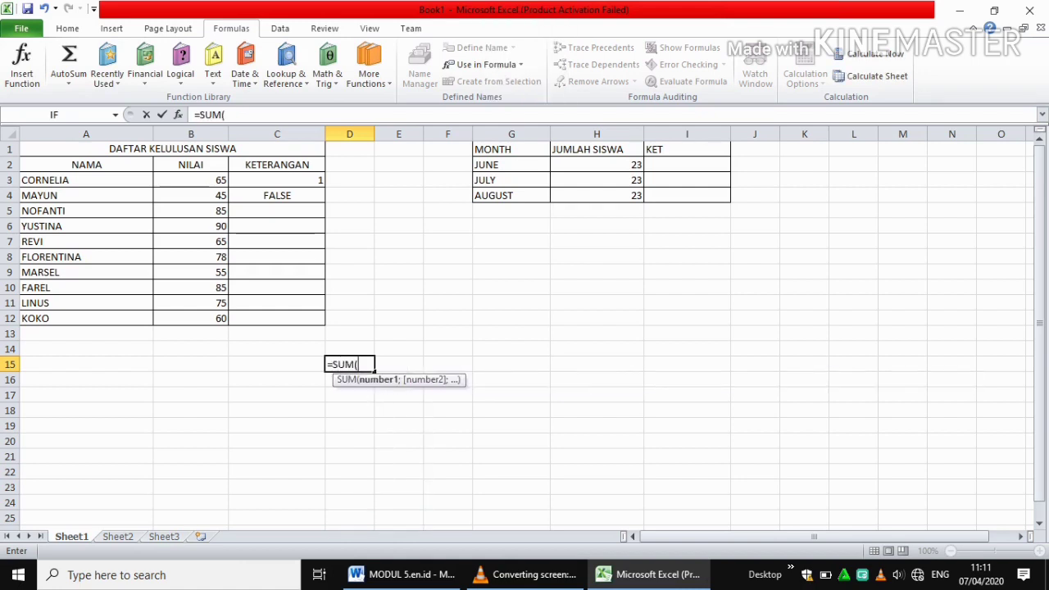
pyautogui.write('S')
pyautogui.press('capslock')
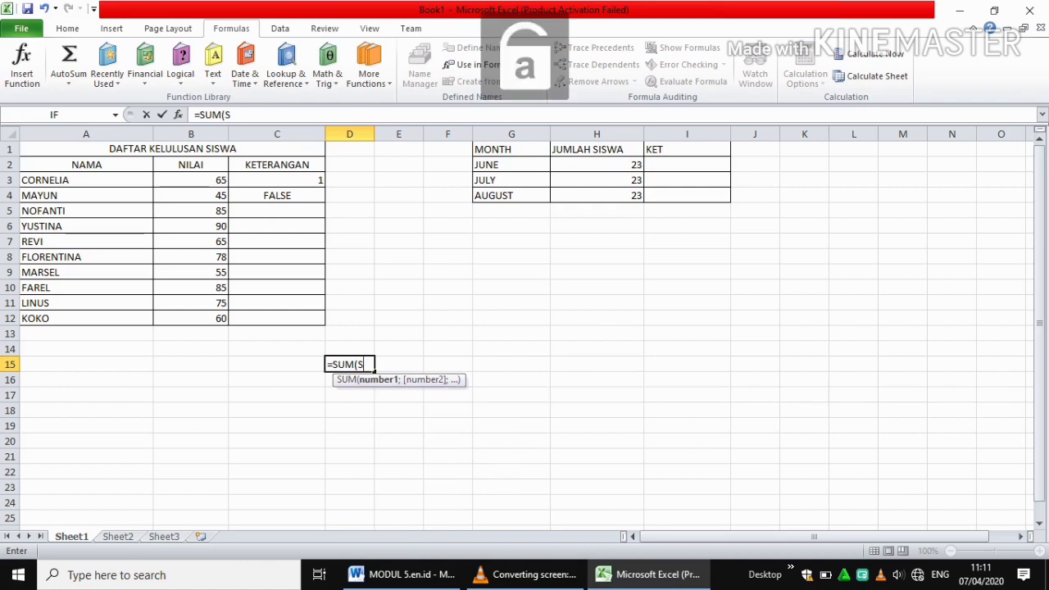
pyautogui.write('heet')
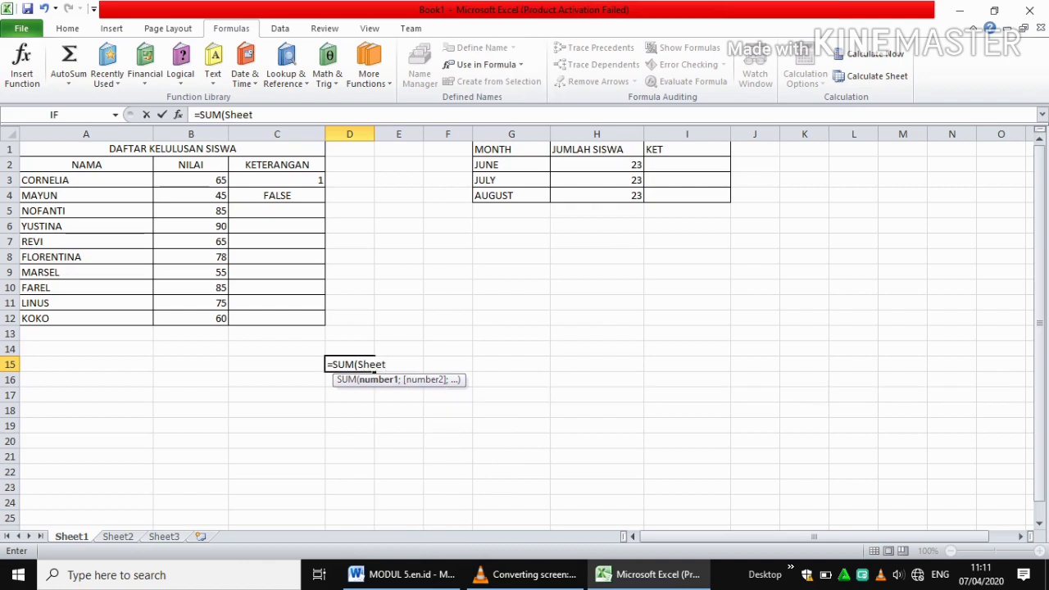
pyautogui.write('1!c')
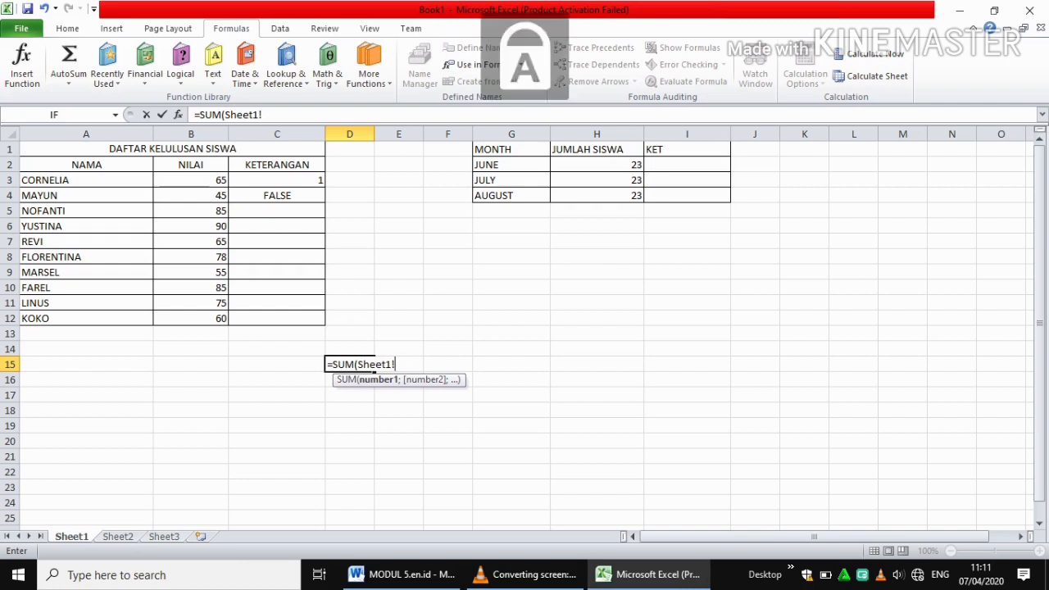
pyautogui.write('2')
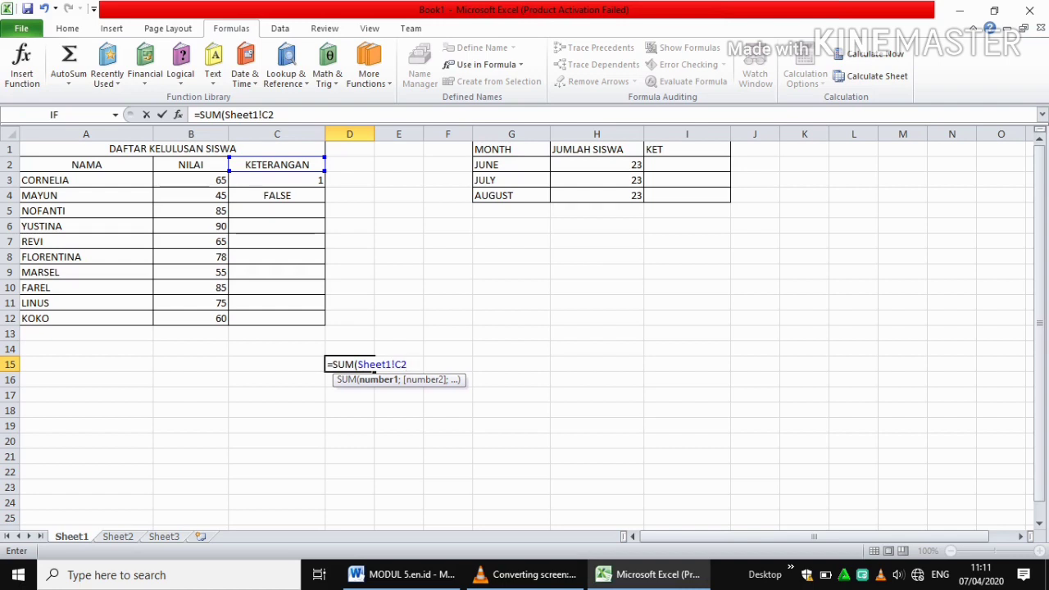
pyautogui.write(')')
pyautogui.press('Return')
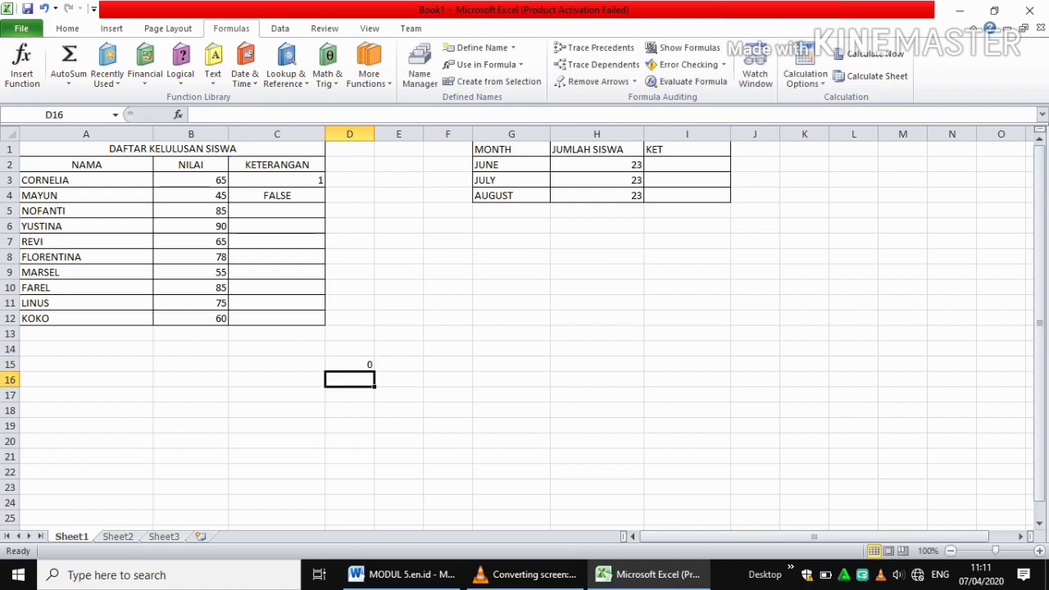
pyautogui.click(350, 365)
pyautogui.click(350, 395)
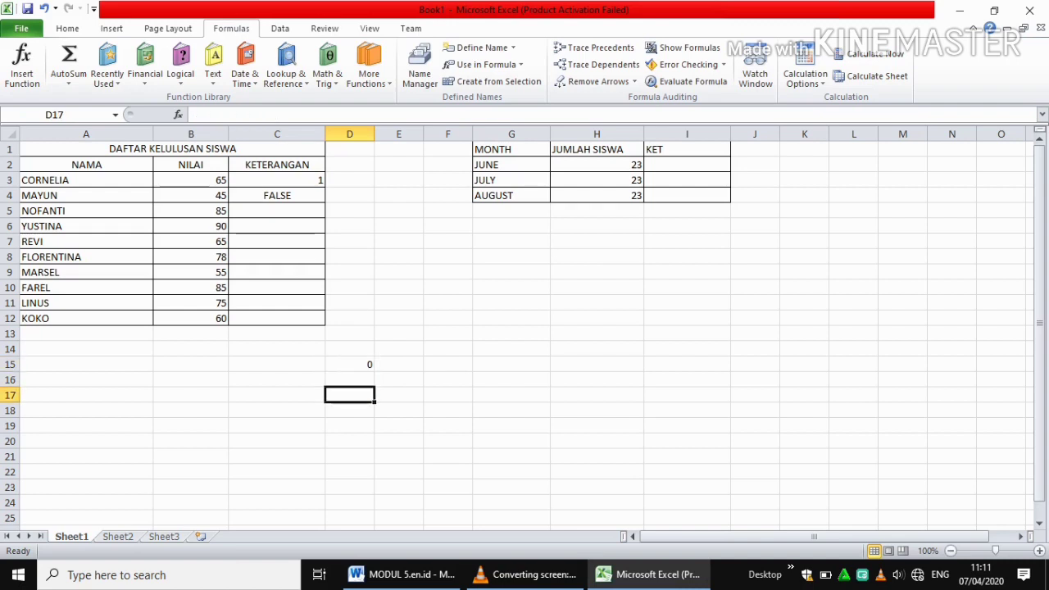
# - Check the sheet-reference formula in cell D15 below the student table
pyautogui.click(350, 365)
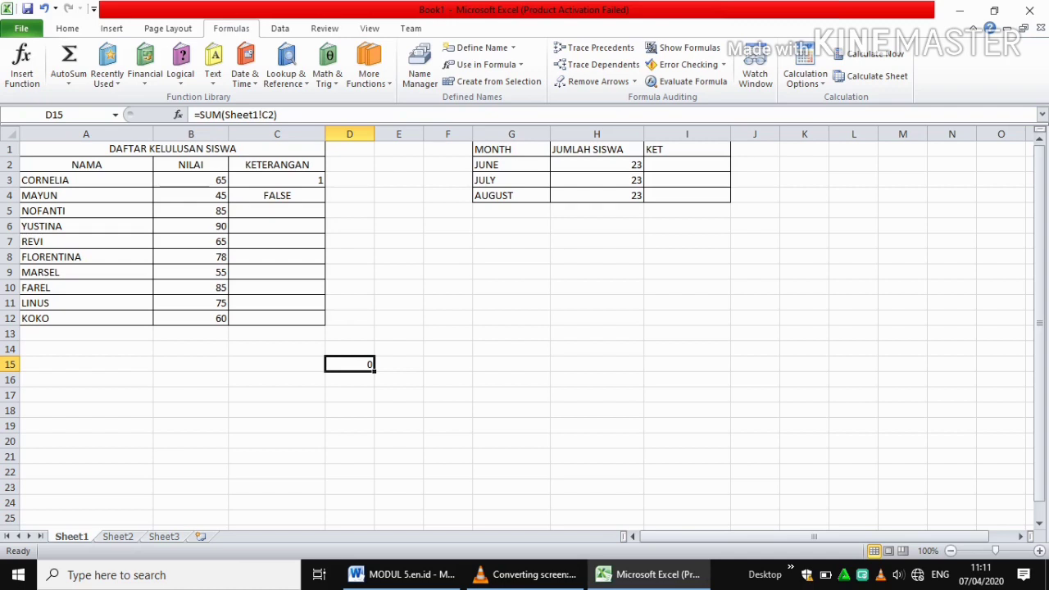
pyautogui.click(350, 410)
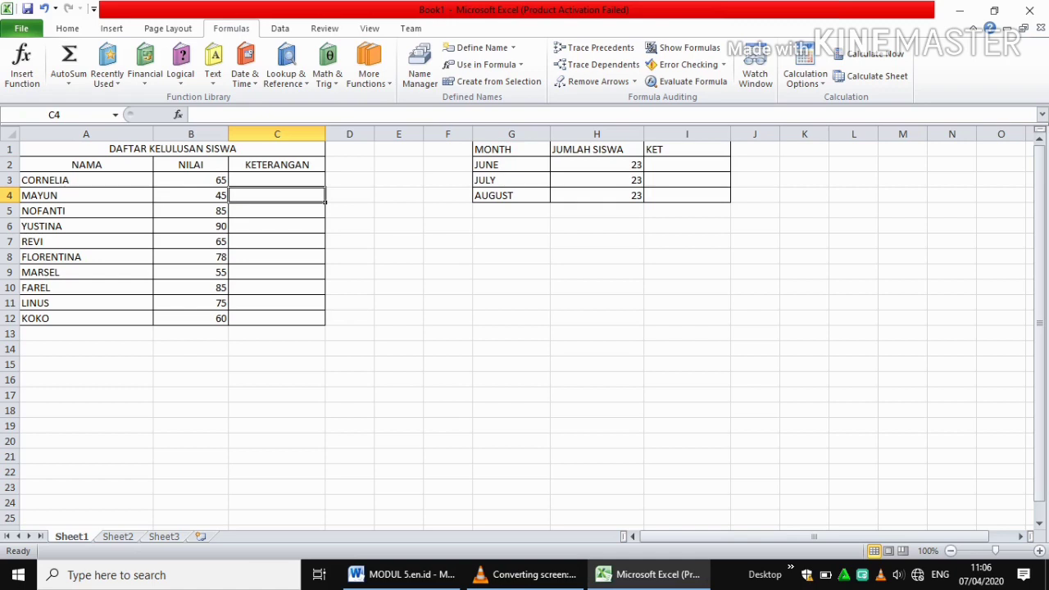
# - Write the formula =IF(B3>B4;1;0) in cell C3 of the KETERANGAN column and review it
pyautogui.click(277, 181)
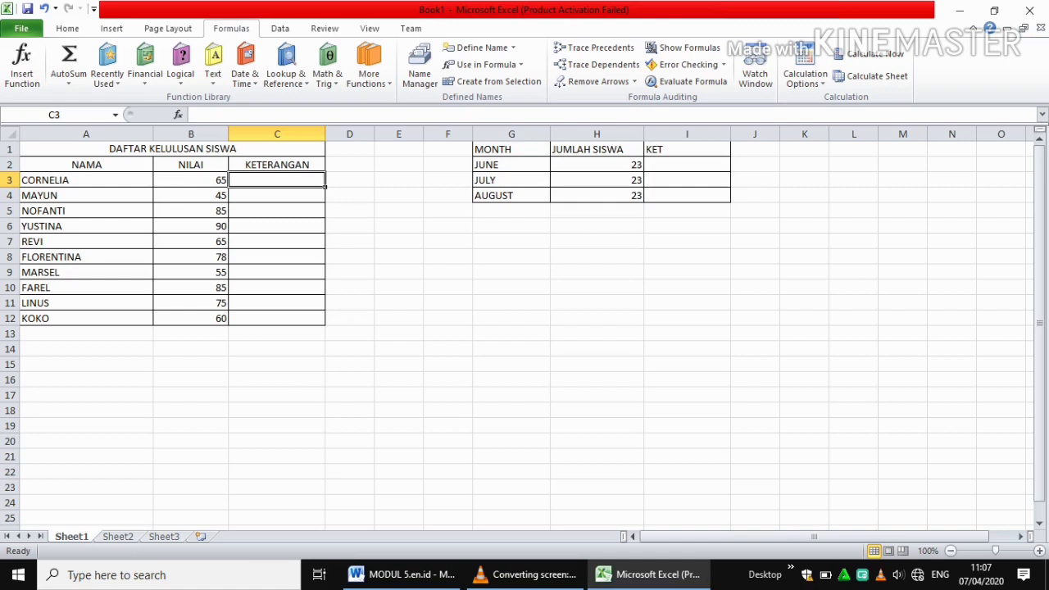
pyautogui.write('=IF')
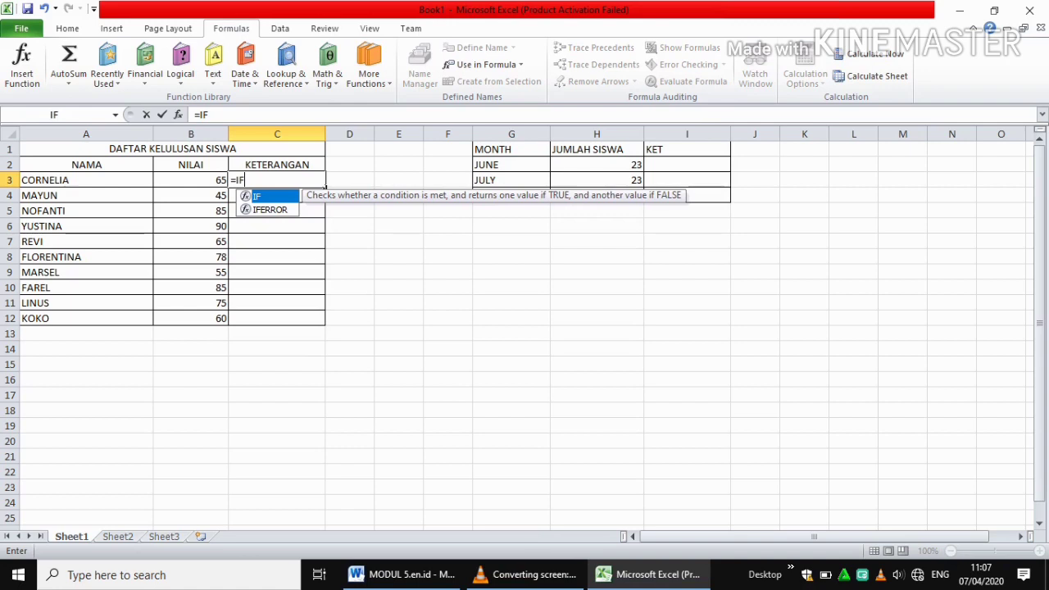
pyautogui.write('(')
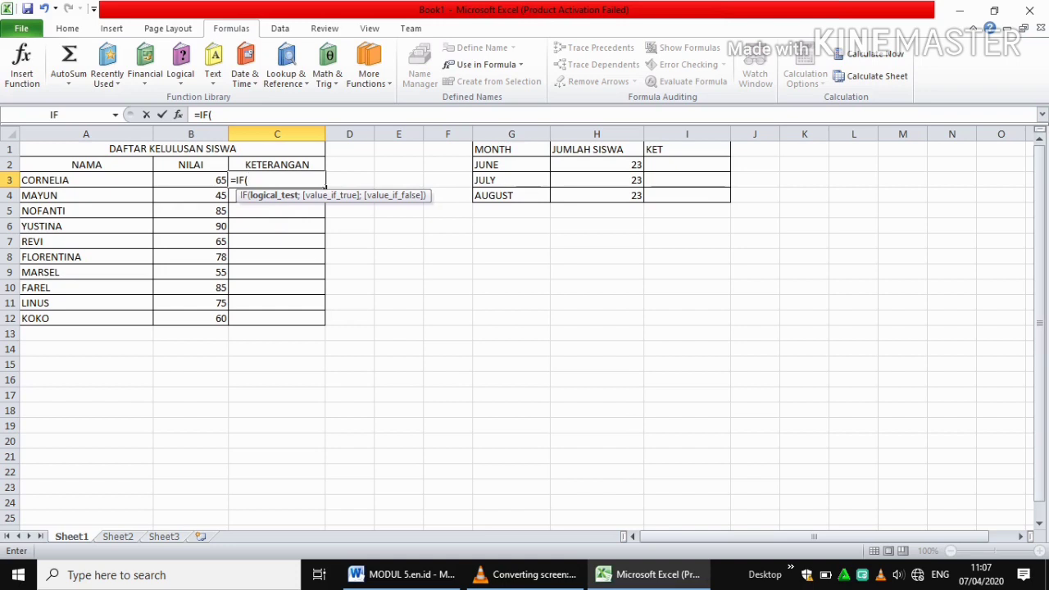
pyautogui.click(191, 180)
pyautogui.write('>')
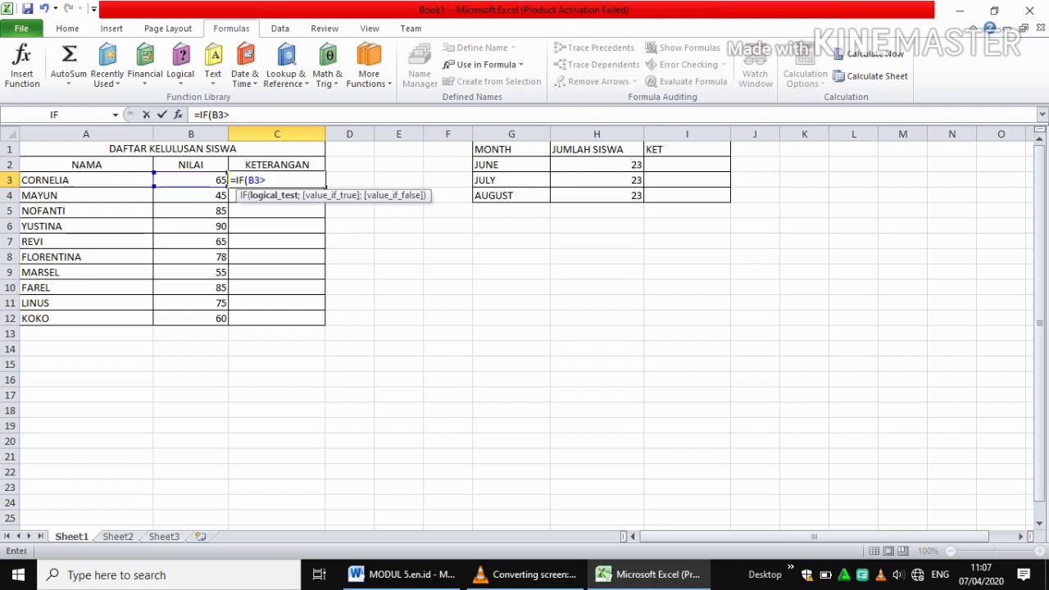
pyautogui.click(191, 196)
pyautogui.write(';')
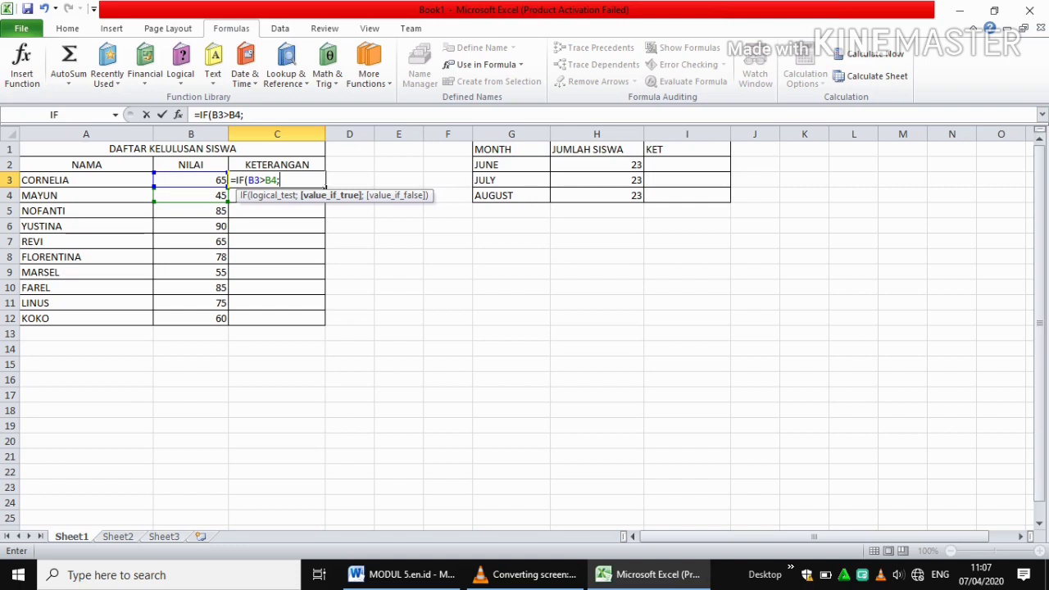
pyautogui.write('1;')
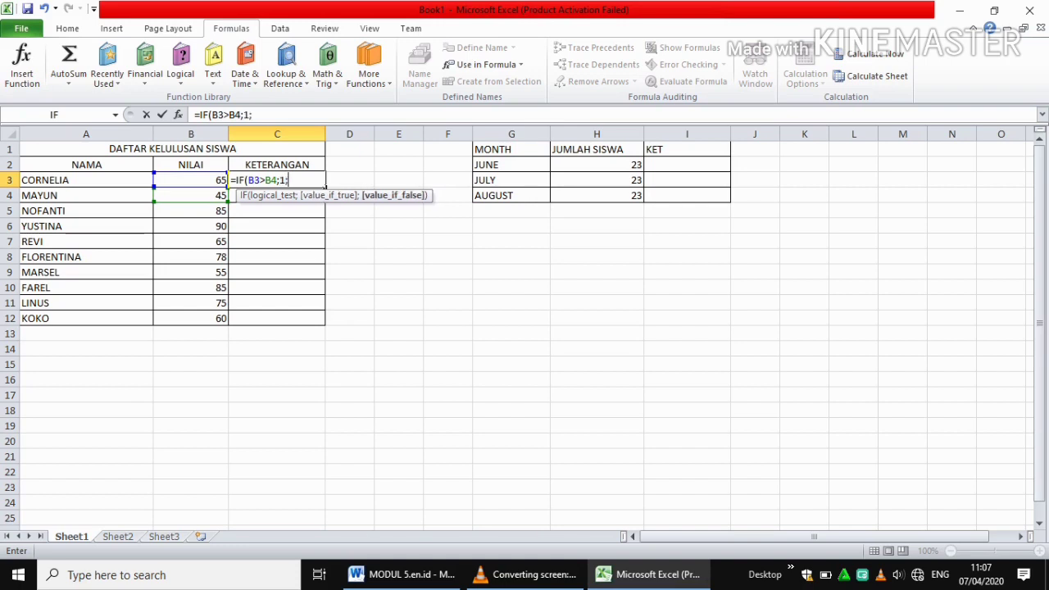
pyautogui.write('0)')
pyautogui.press('Return')
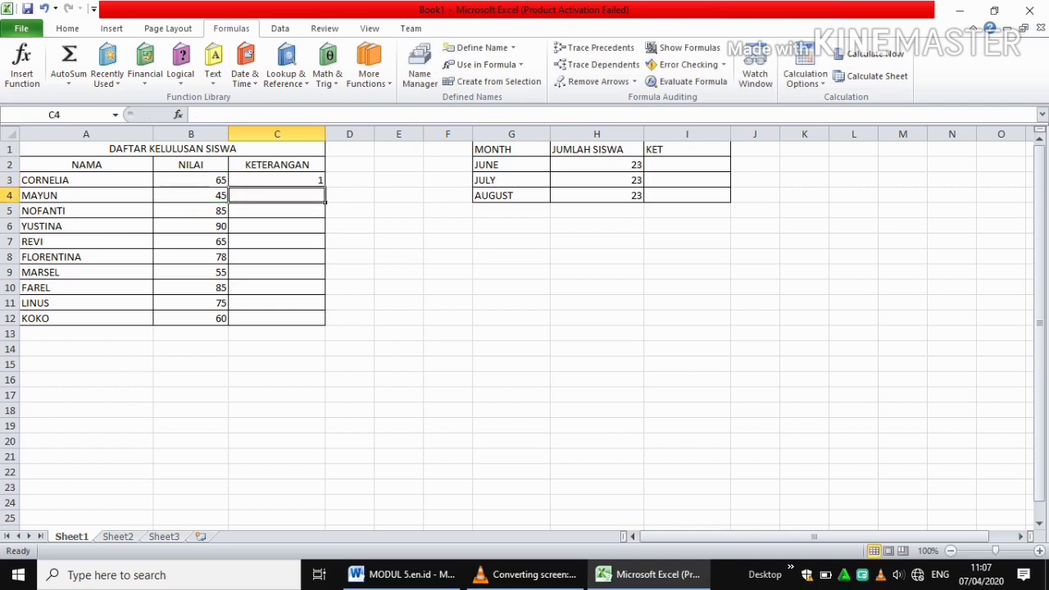
pyautogui.click(277, 181)
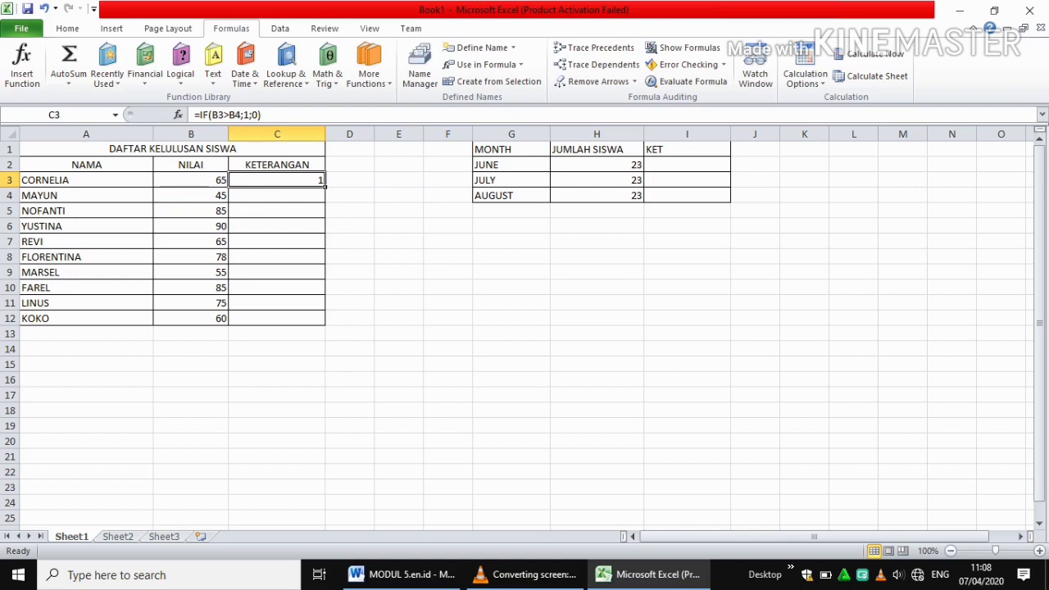
# - Write the formula =IF(B4>B5;TRUE;FALSE) in cell C4 of the KETERANGAN column and review it
pyautogui.click(278, 195)
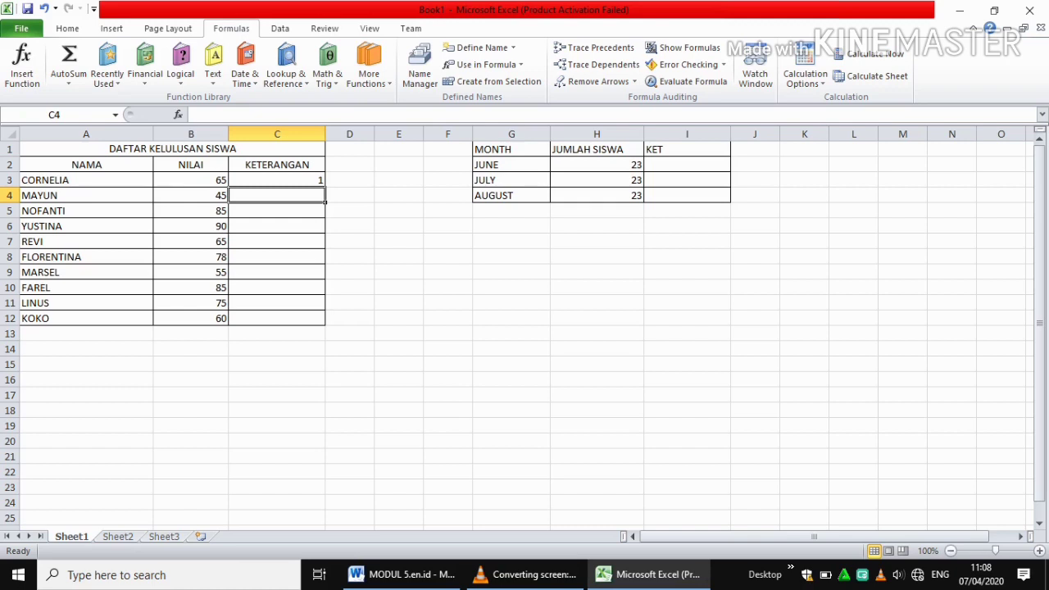
pyautogui.write('=IF')
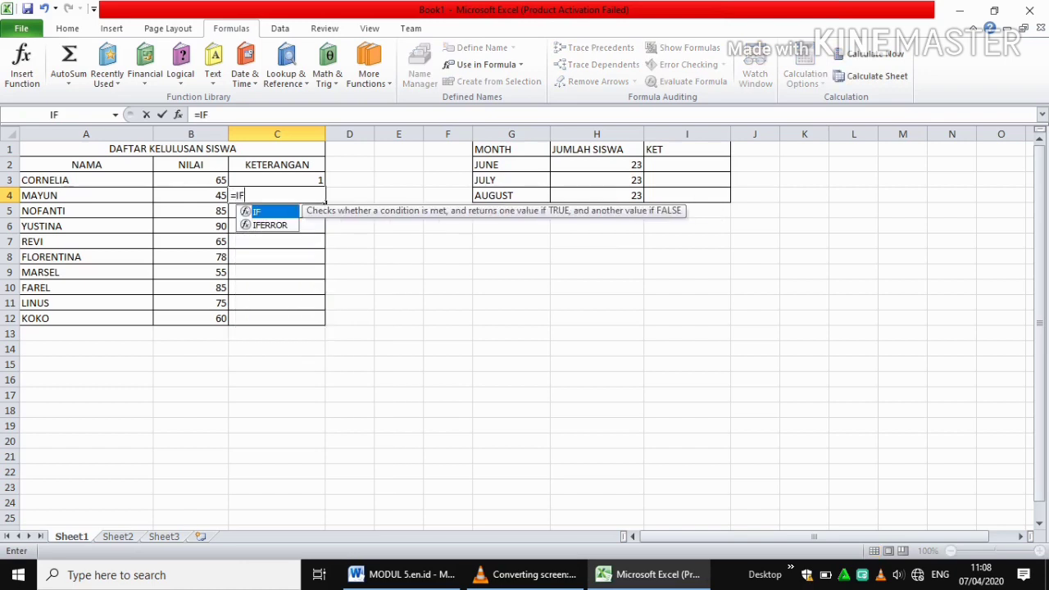
pyautogui.write('(')
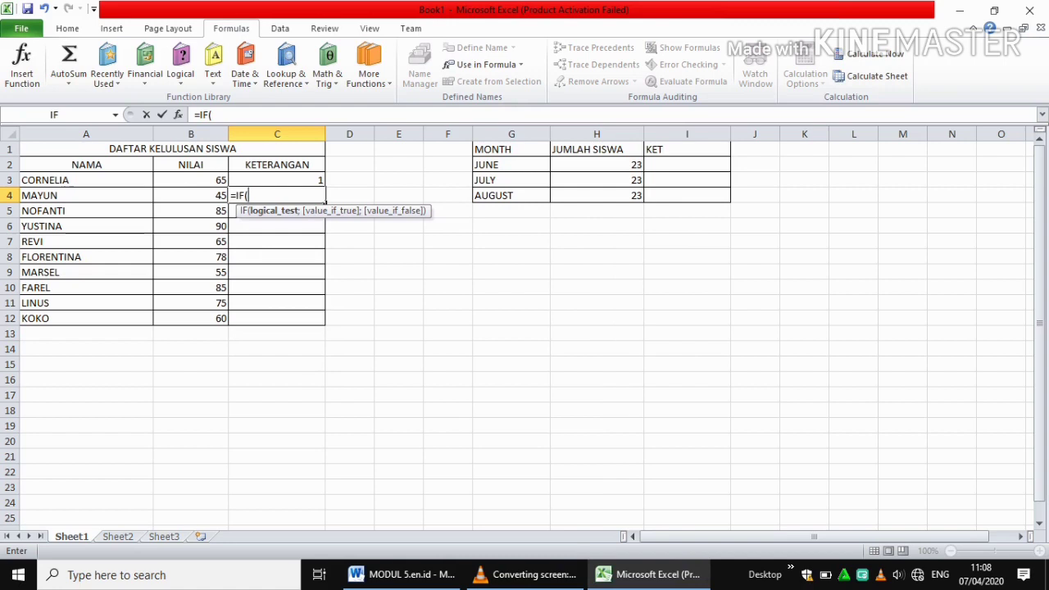
pyautogui.write('B4')
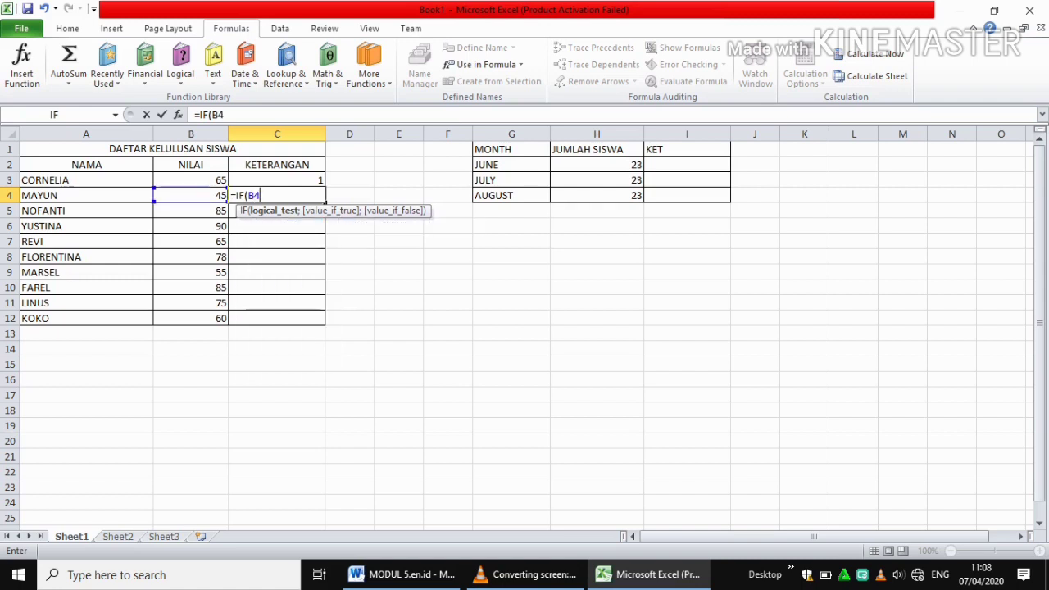
pyautogui.write('>B5')
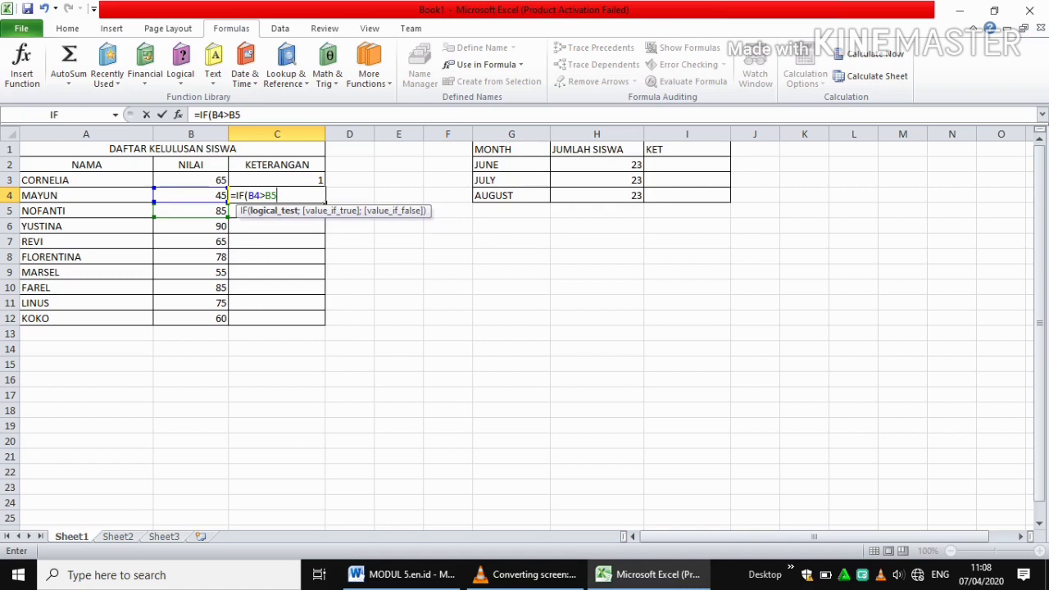
pyautogui.write(';')
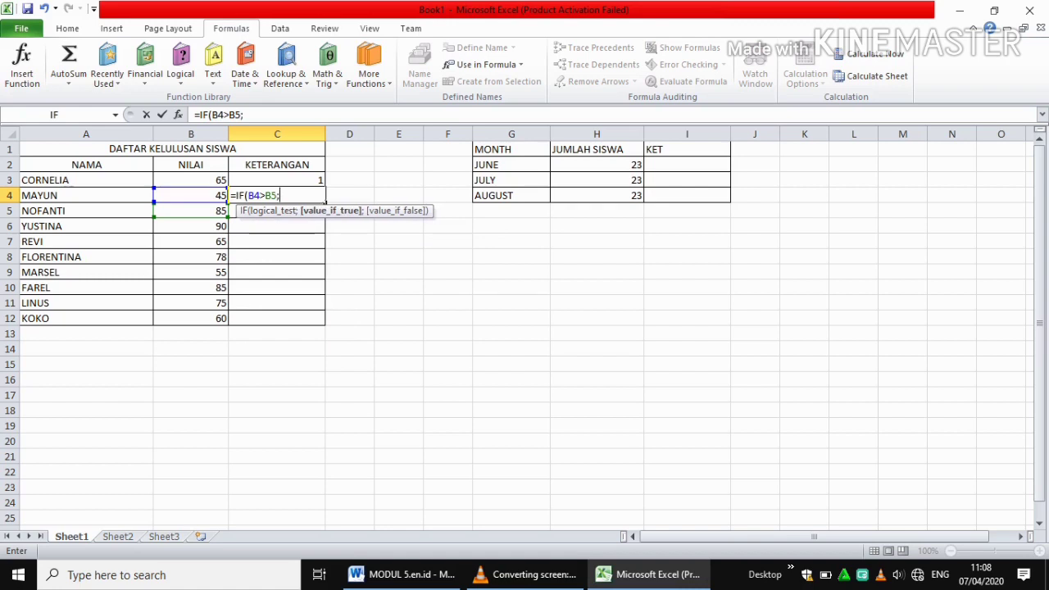
pyautogui.write('B')
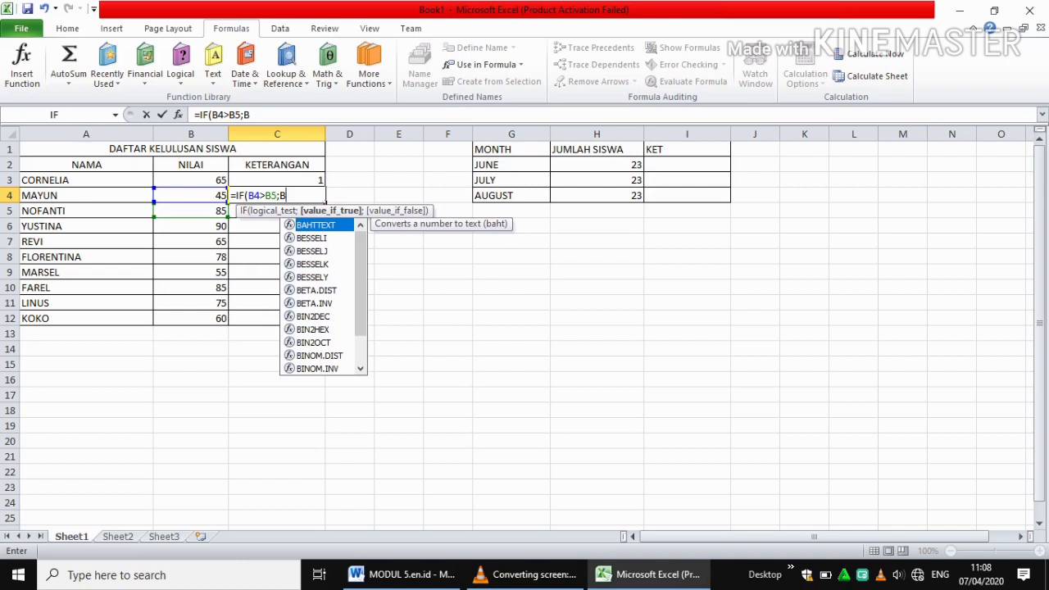
pyautogui.press('BackSpace')
pyautogui.press('BackSpace')
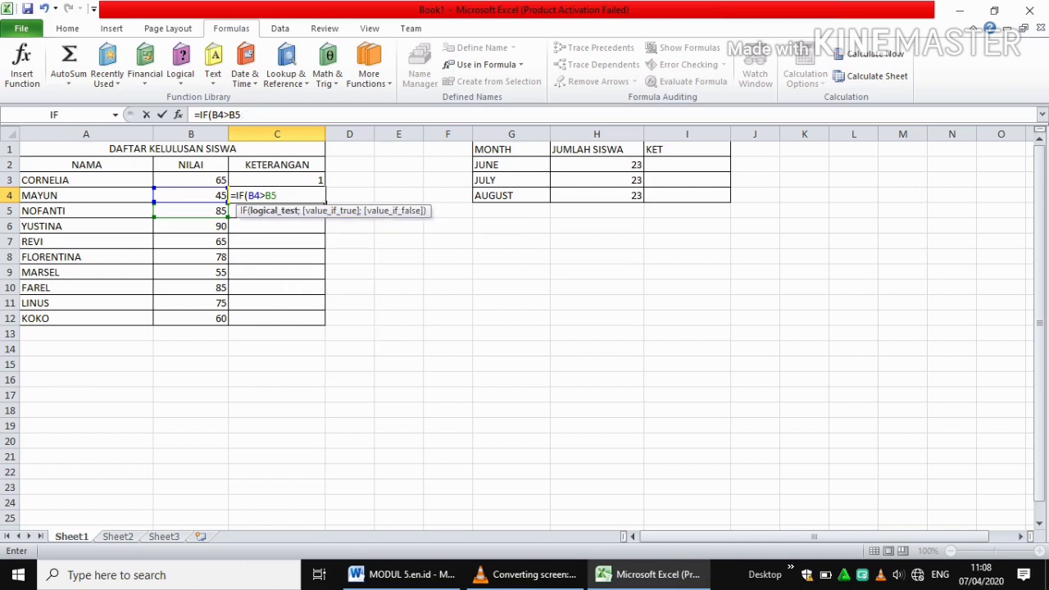
pyautogui.write(';')
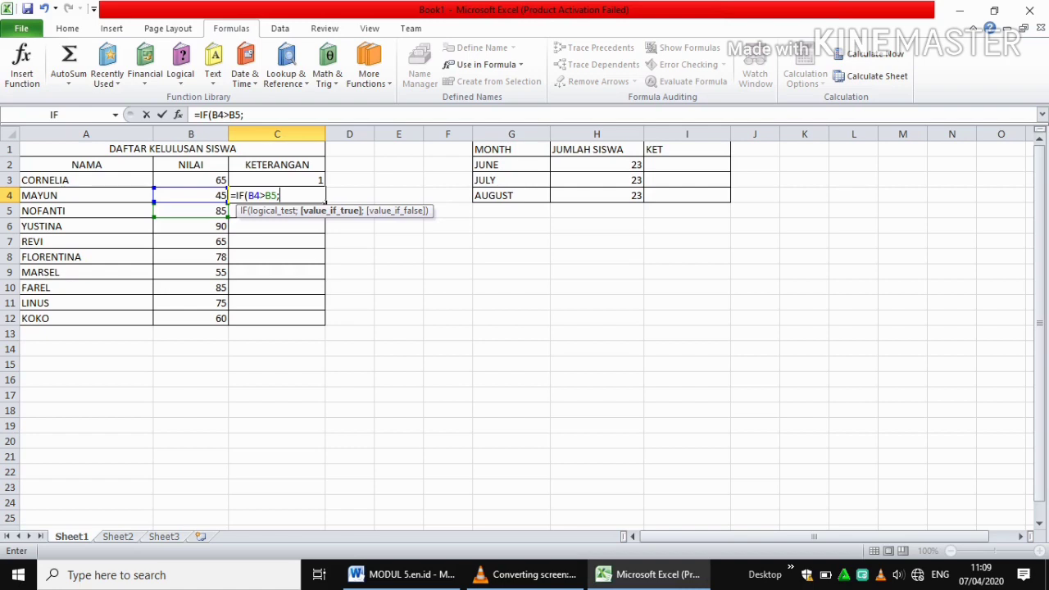
pyautogui.write('TRUE')
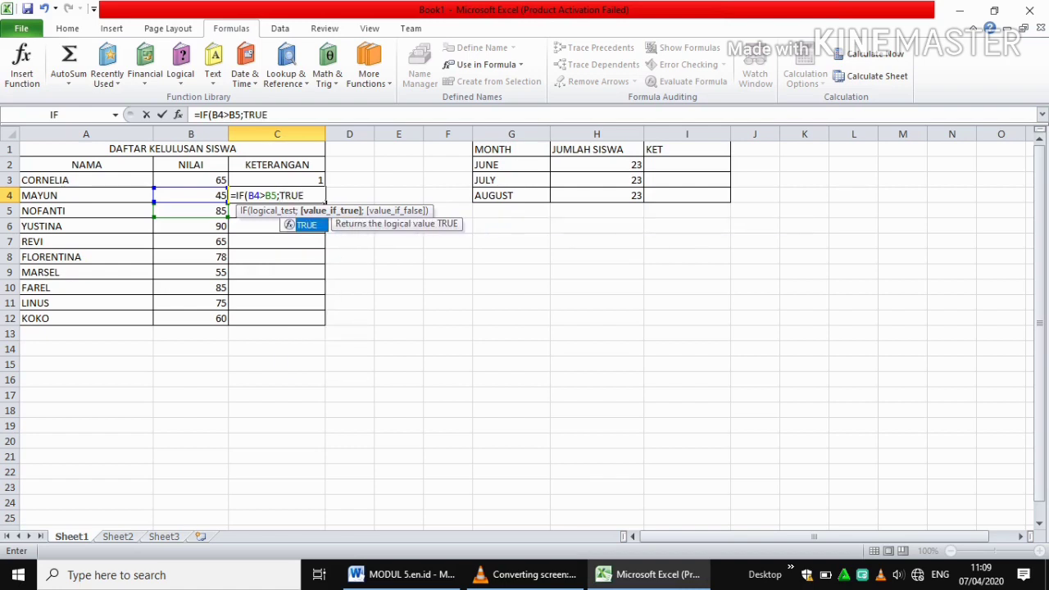
pyautogui.write(';F')
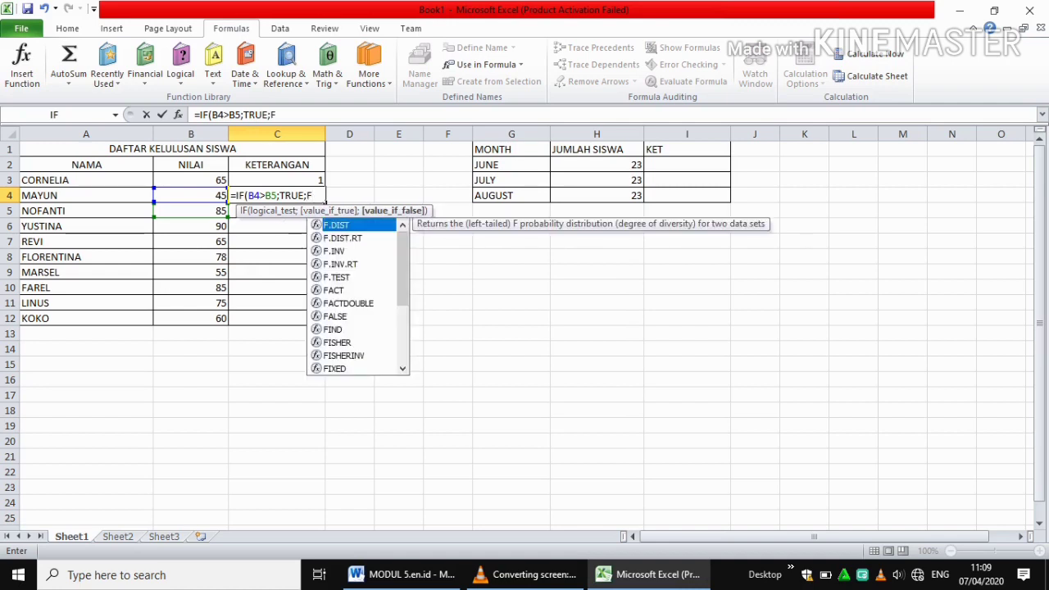
pyautogui.write('ALSE')
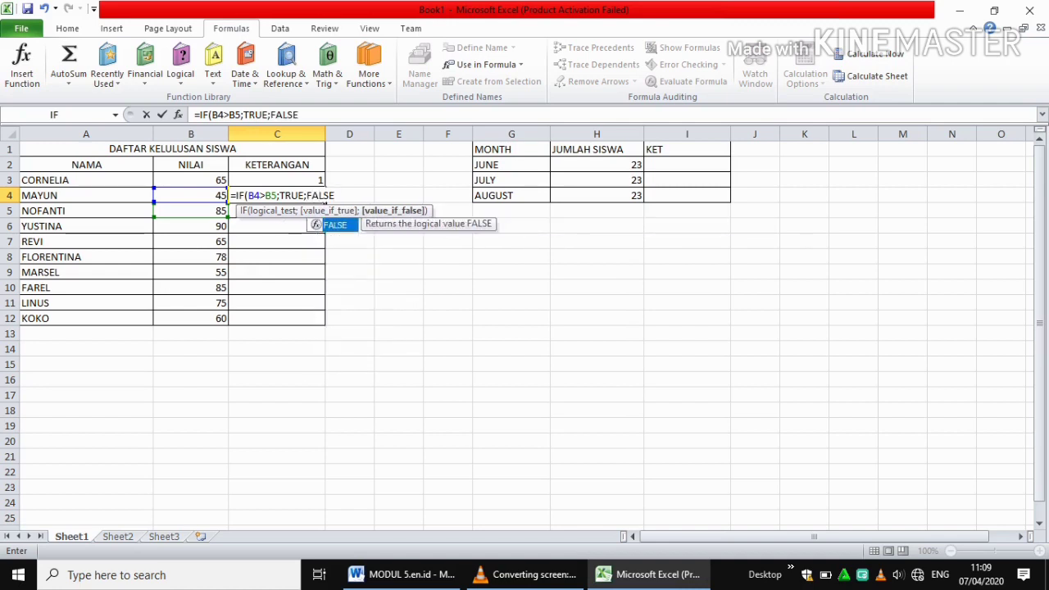
pyautogui.write(')')
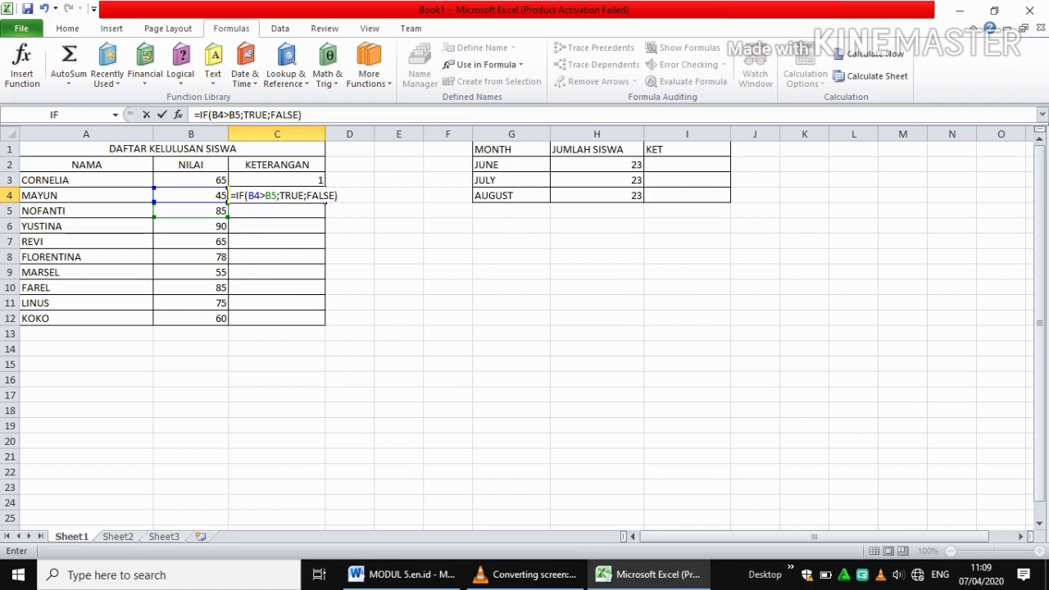
pyautogui.press('Return')
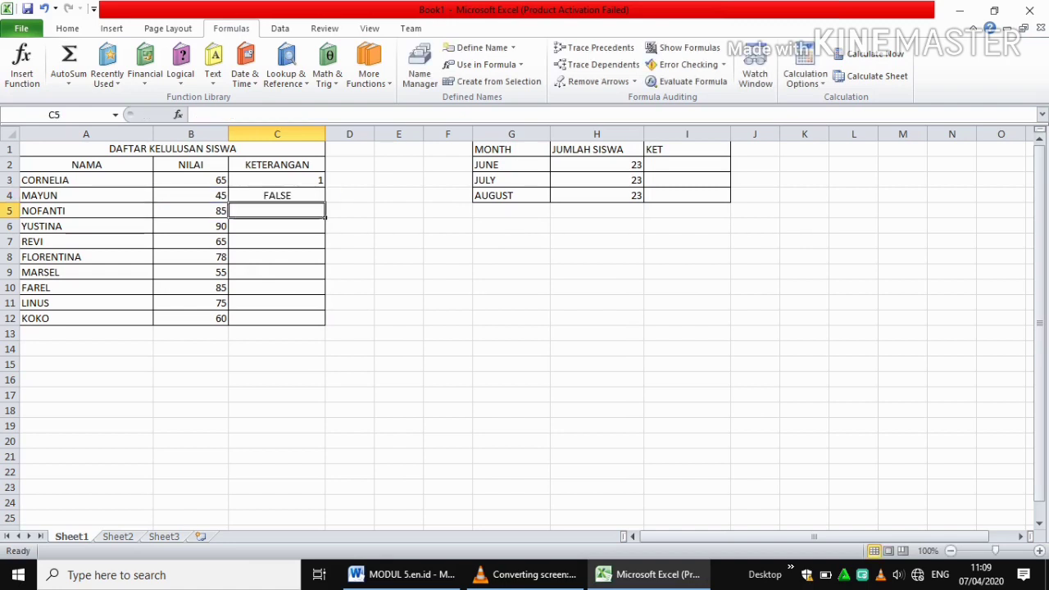
pyautogui.click(277, 196)
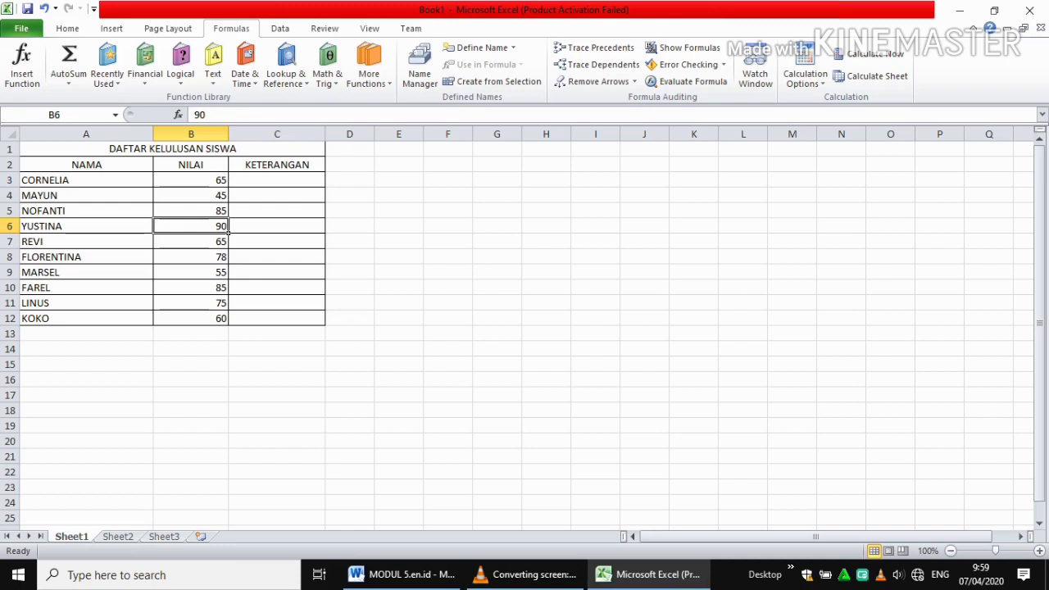
# - Name cell C8 after the first student in the NAMA column and check the named cell
pyautogui.click(324, 261)
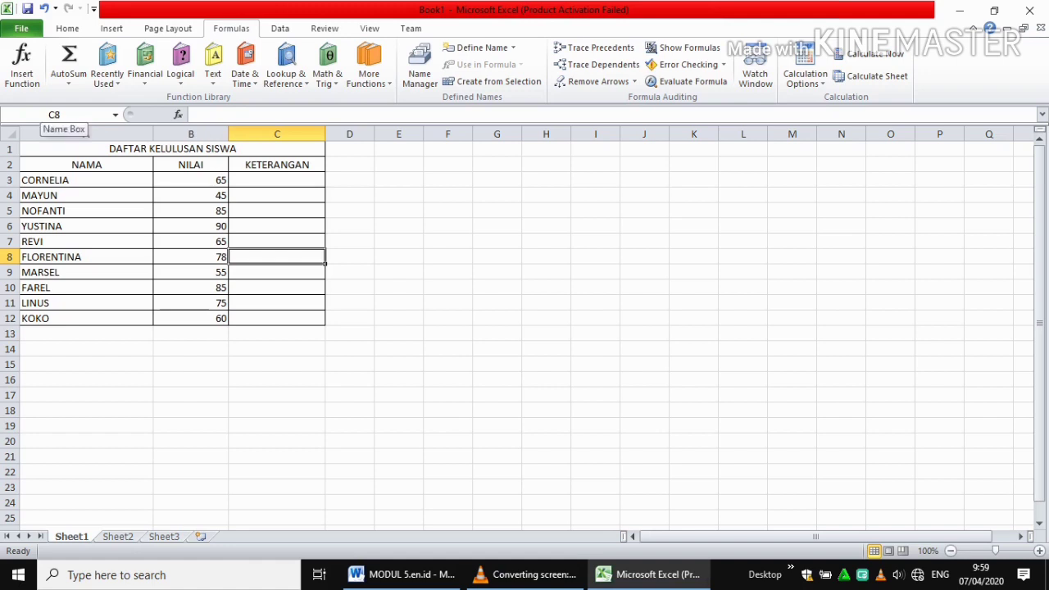
pyautogui.click(37, 115)
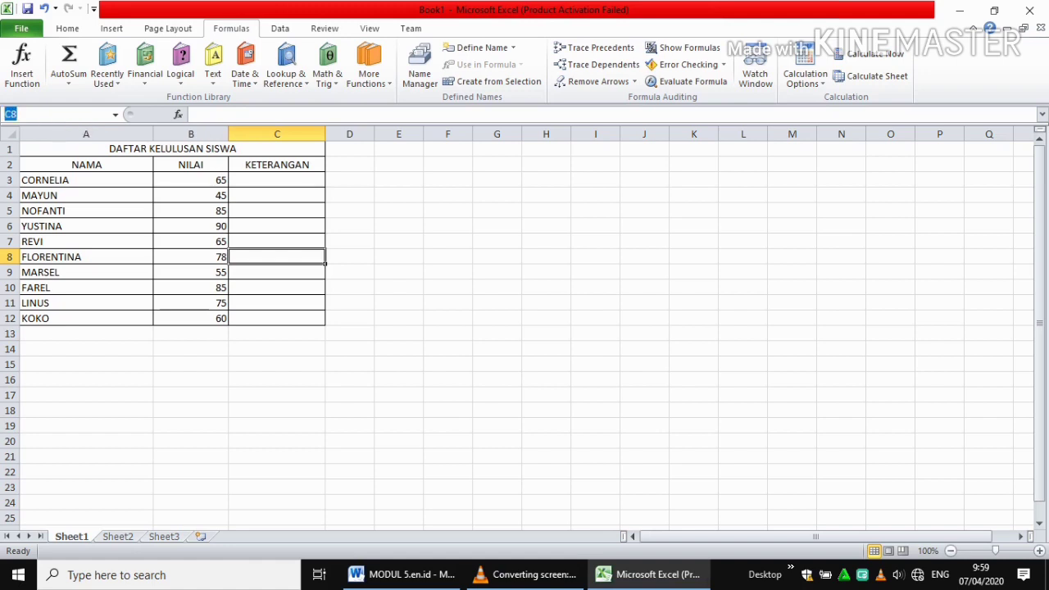
pyautogui.write('CORNELIA')
pyautogui.press('Return')
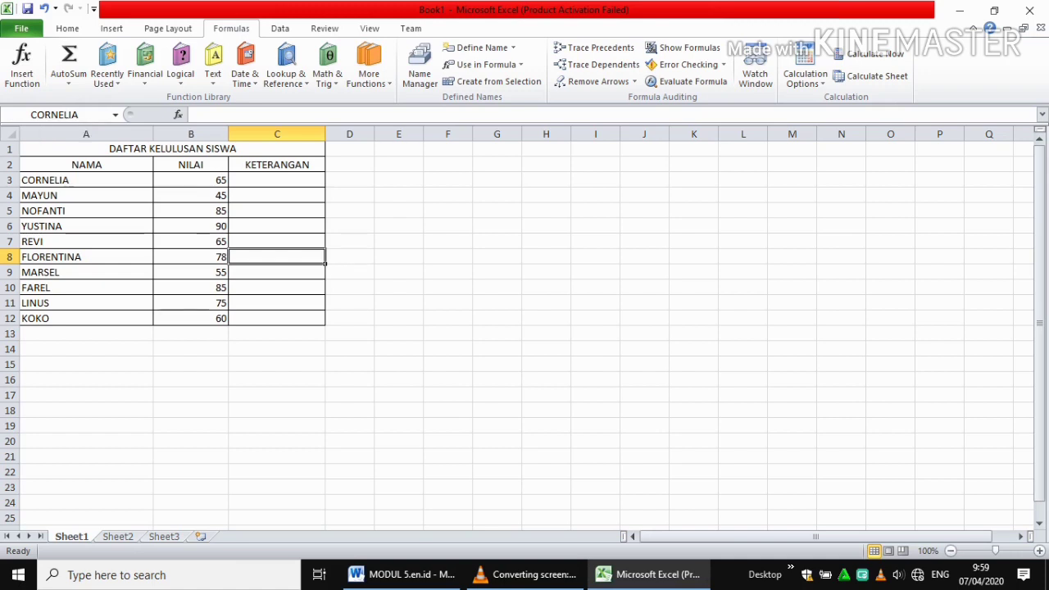
pyautogui.click(277, 272)
pyautogui.click(277, 257)
# - Start defining a name for cell B6, using a shortened form of the third student's name with Sheet1 as its scope
pyautogui.click(191, 226)
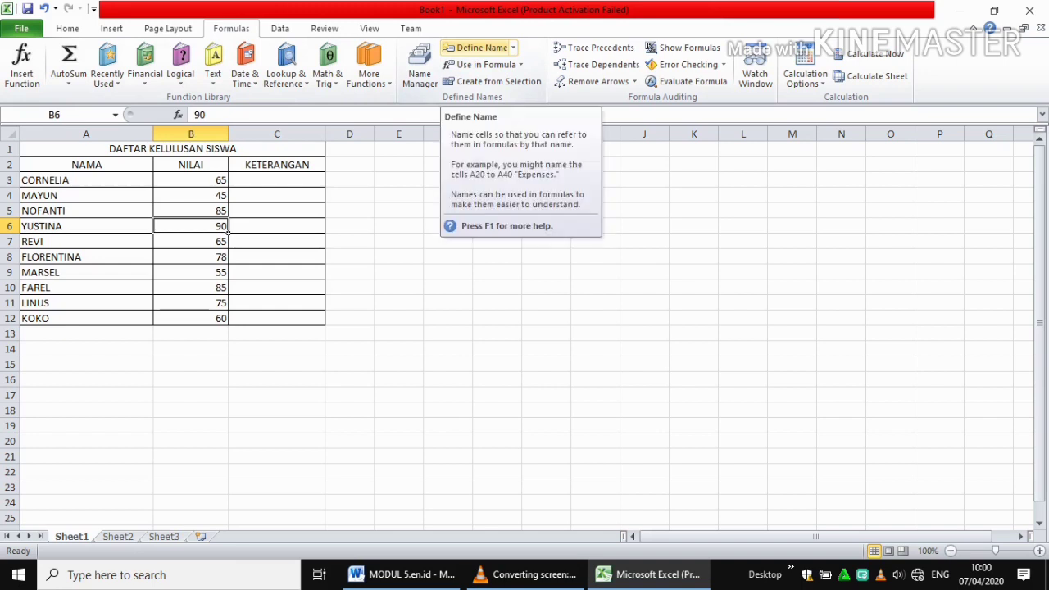
pyautogui.click(482, 47)
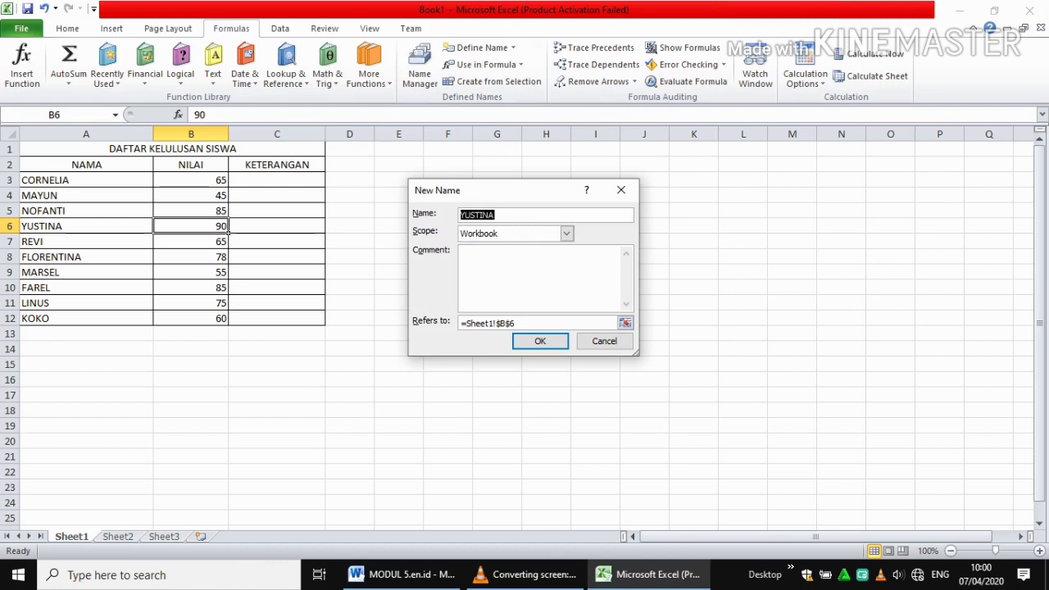
pyautogui.press('BackSpace')
pyautogui.write('FA')
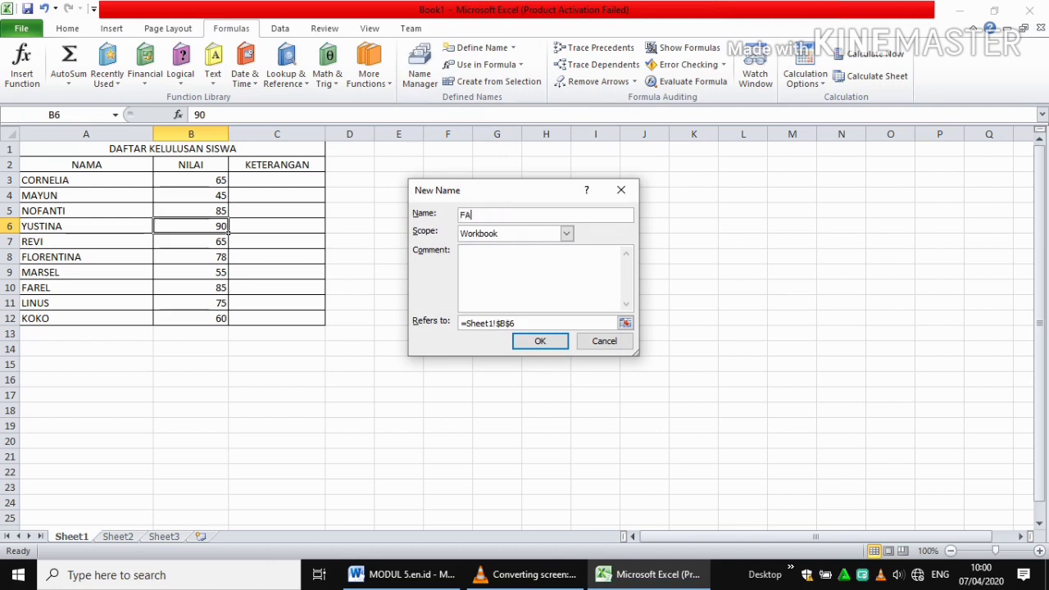
pyautogui.write('NTI')
pyautogui.click(567, 233)
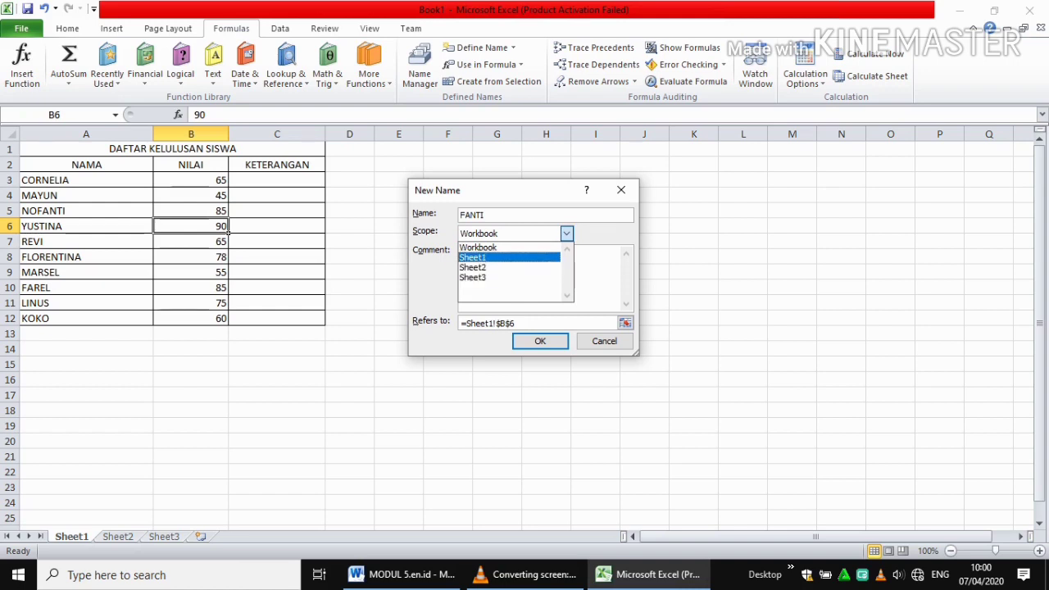
pyautogui.press('Return')
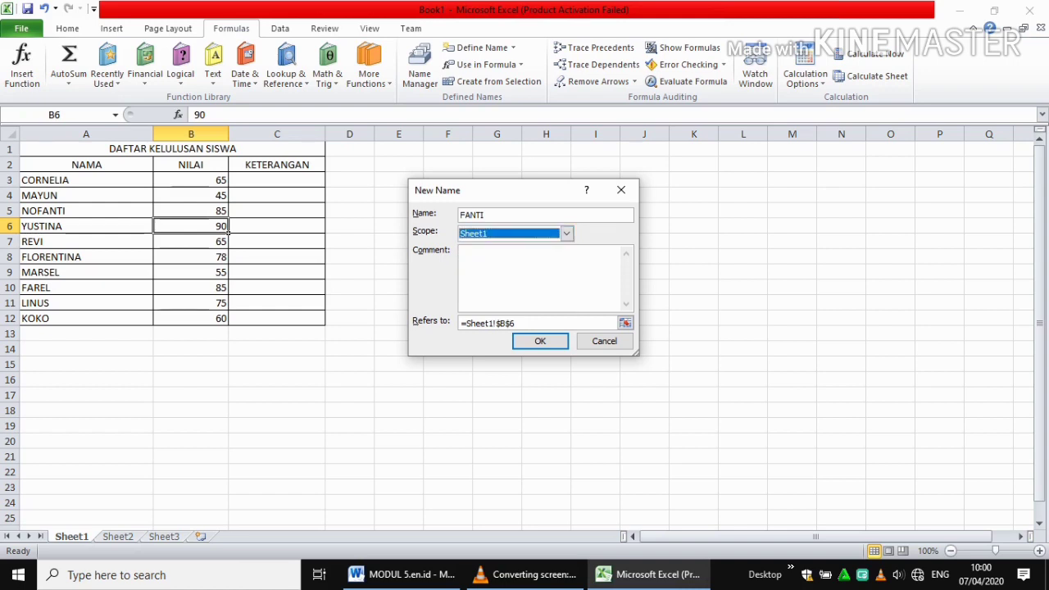
# - Add the comment TRUE to the new name, keep =Sheet1!$B$6 as its reference and create it
pyautogui.click(508, 262)
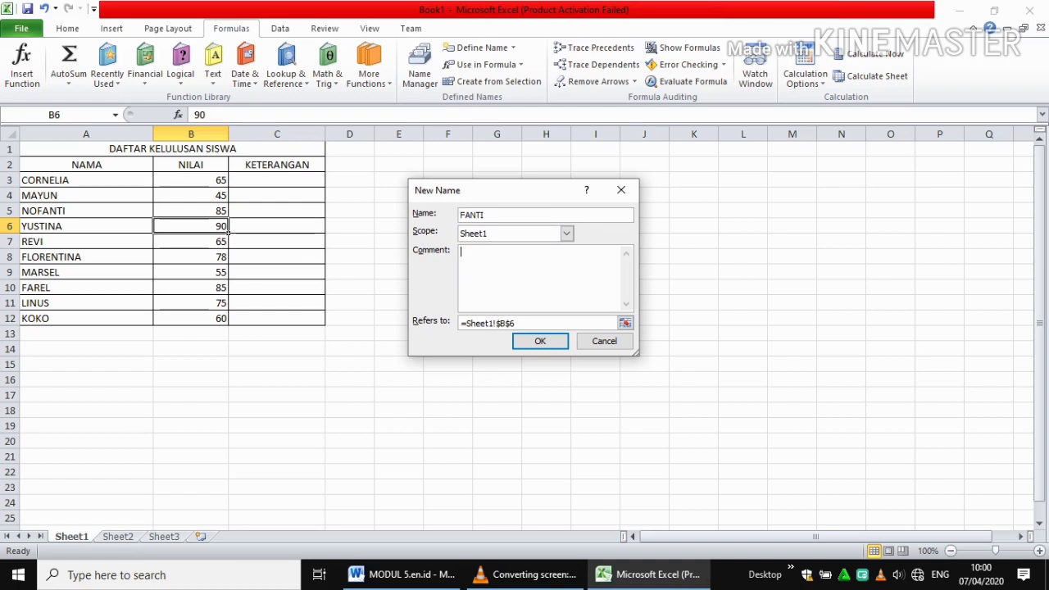
pyautogui.write('TRUE')
pyautogui.click(625, 323)
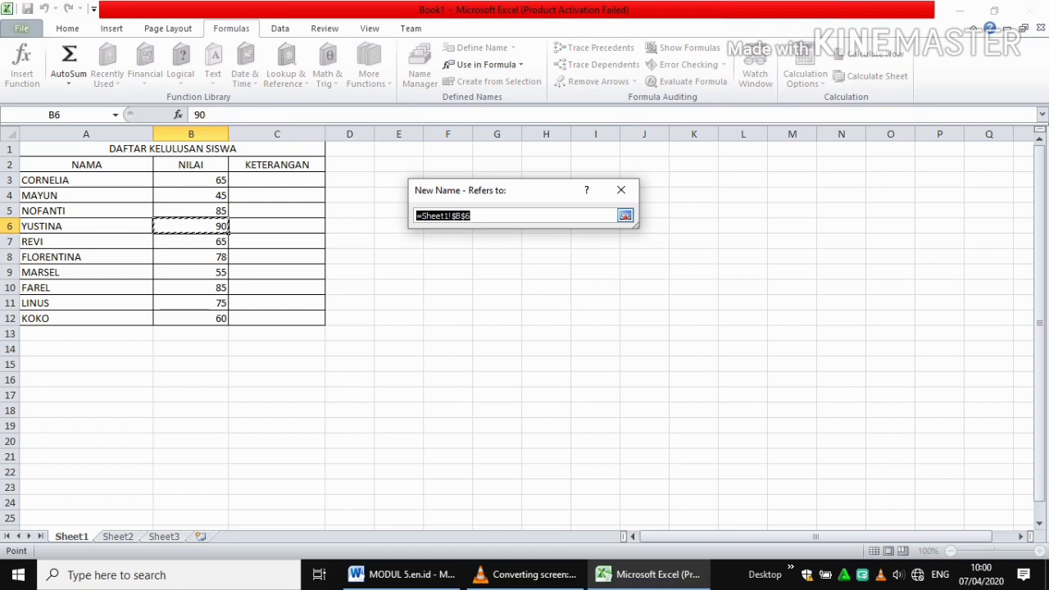
pyautogui.click(625, 215)
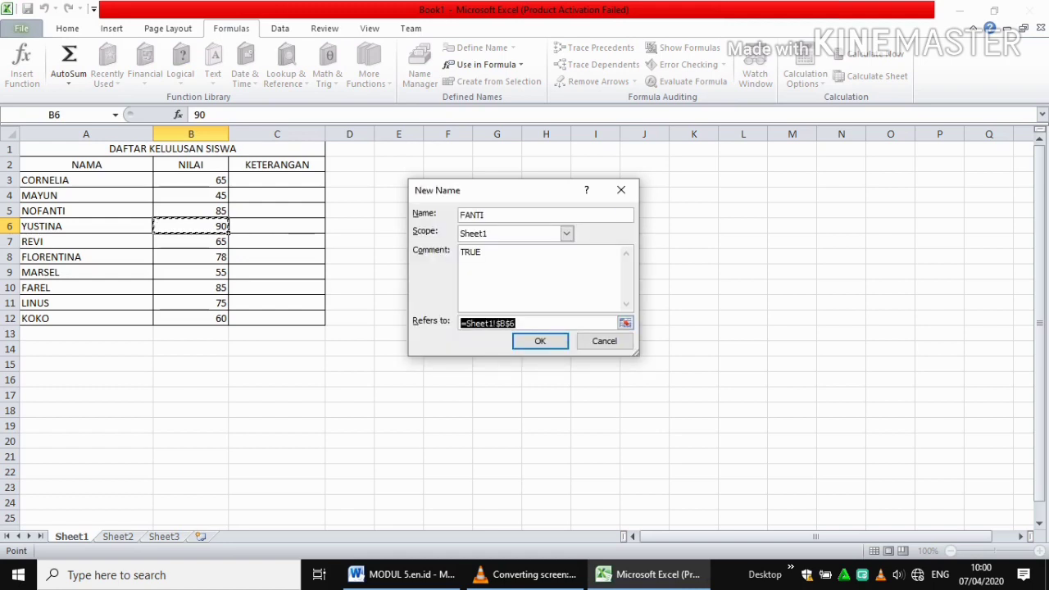
pyautogui.press('Return')
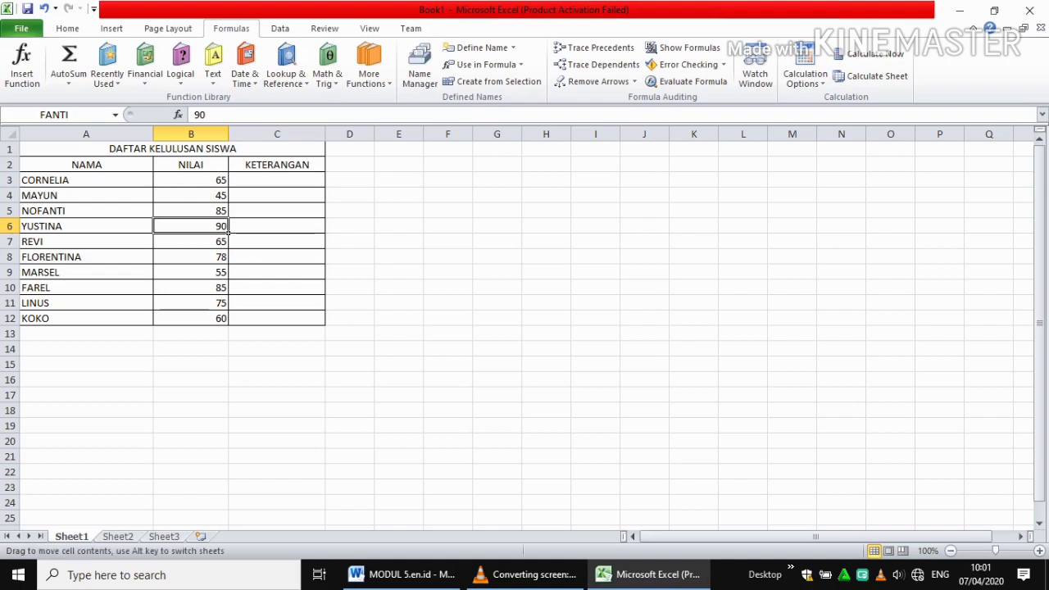
pyautogui.moveTo(220, 210); pyautogui.dragTo(229, 233)
pyautogui.click(229, 232)
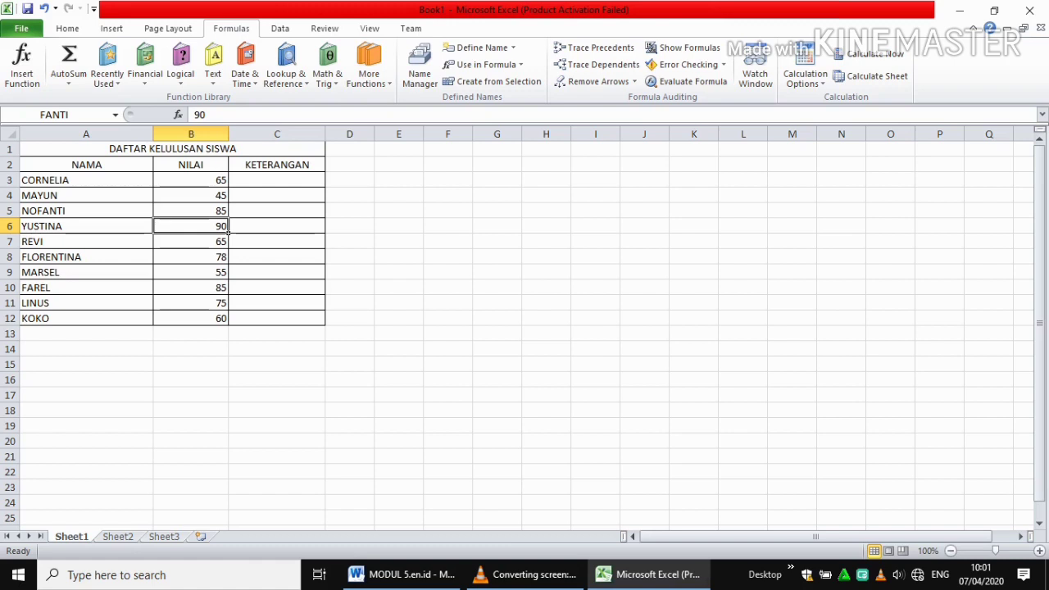
pyautogui.click(227, 215)
pyautogui.click(228, 231)
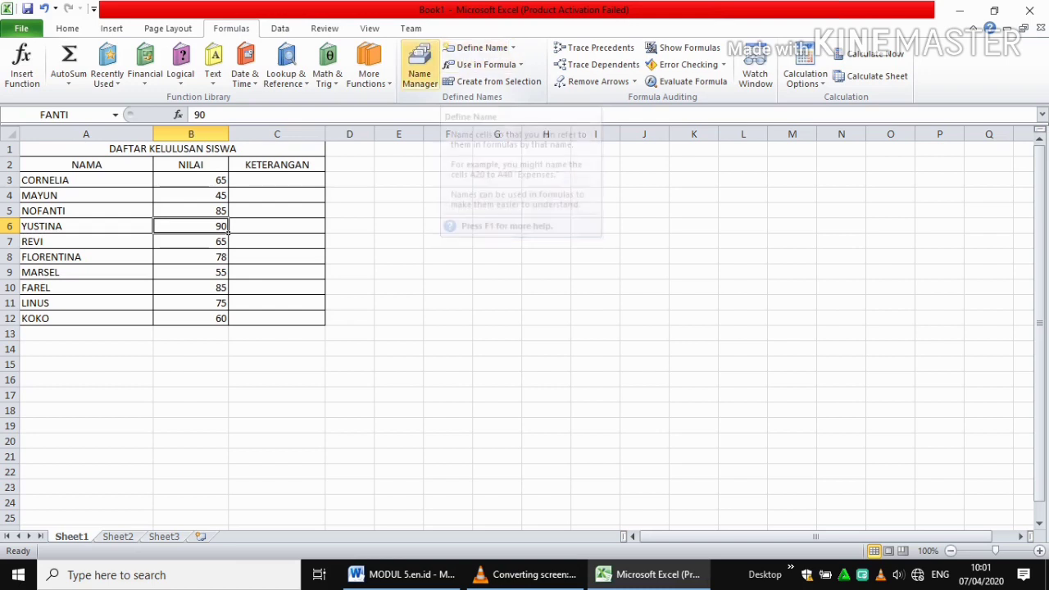
# - Open the Sheet1-scoped name for editing in the Name Manager and replace it with the third student's full entry from the NAMA column
pyautogui.click(420, 70)
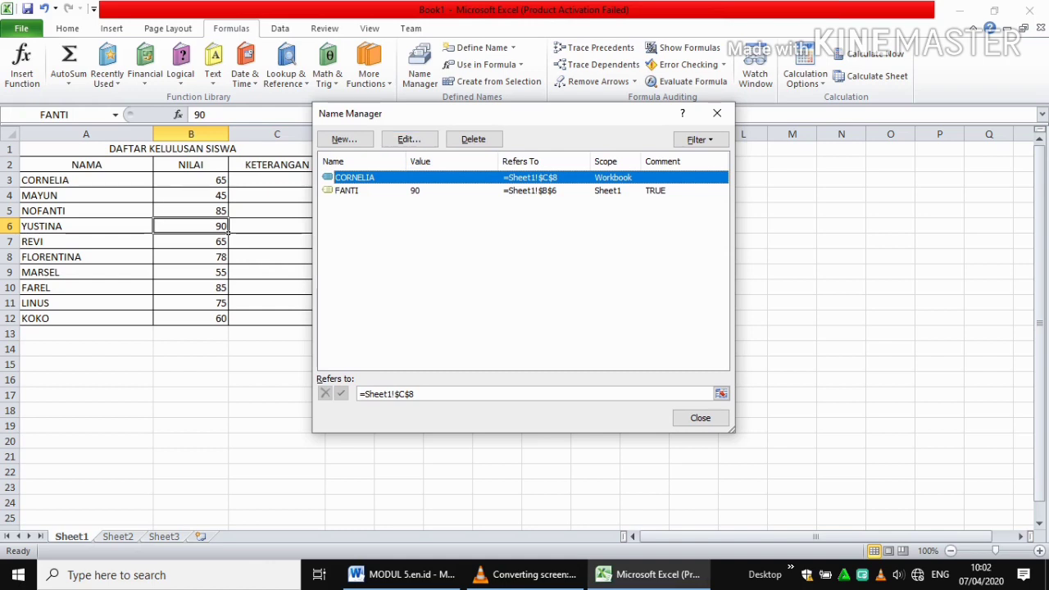
pyautogui.press('Down')
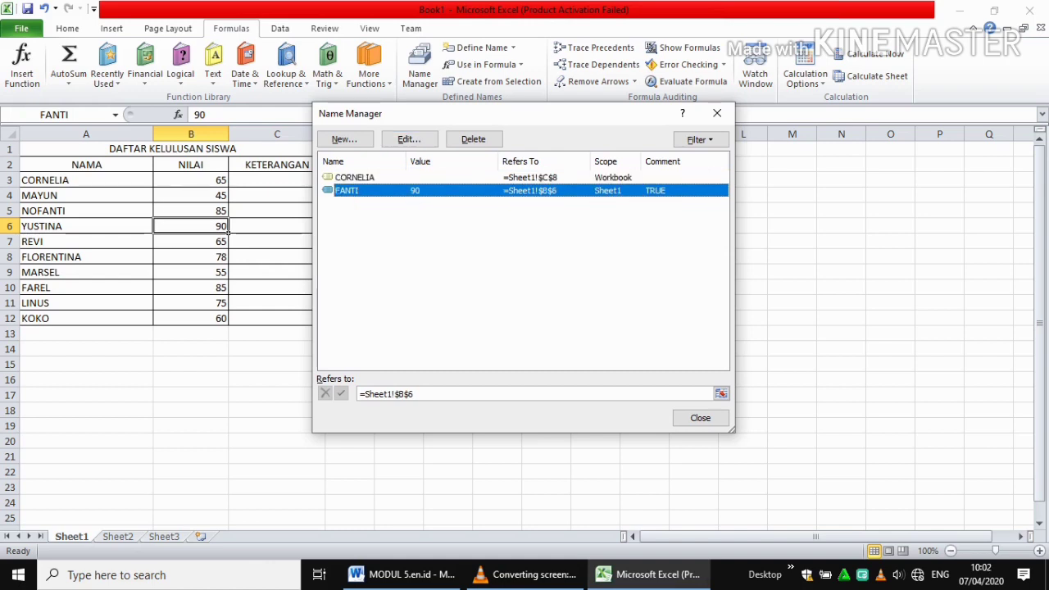
pyautogui.press('Up')
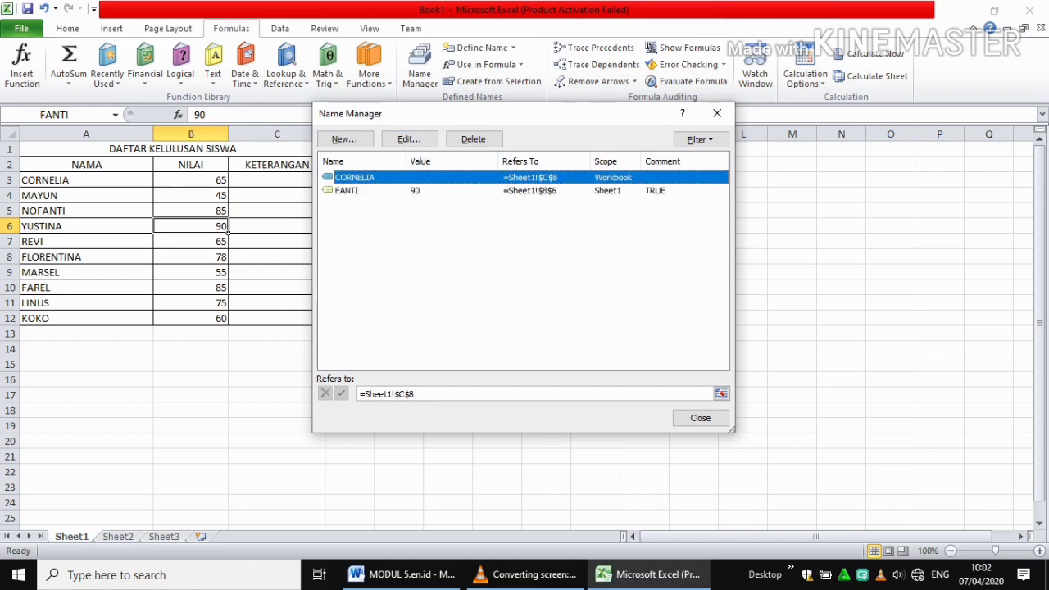
pyautogui.press('Down')
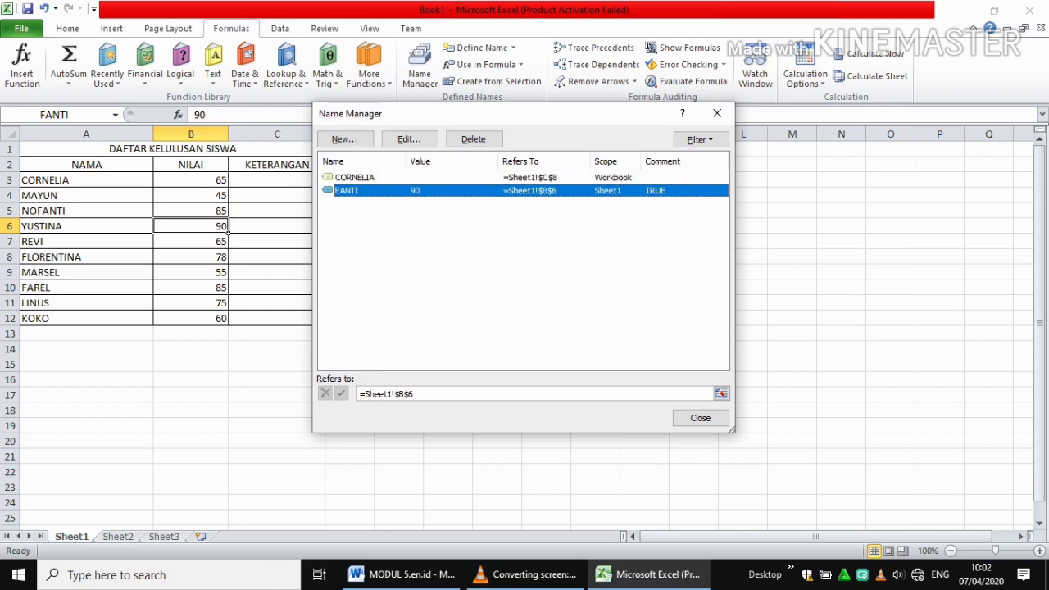
pyautogui.click(409, 139)
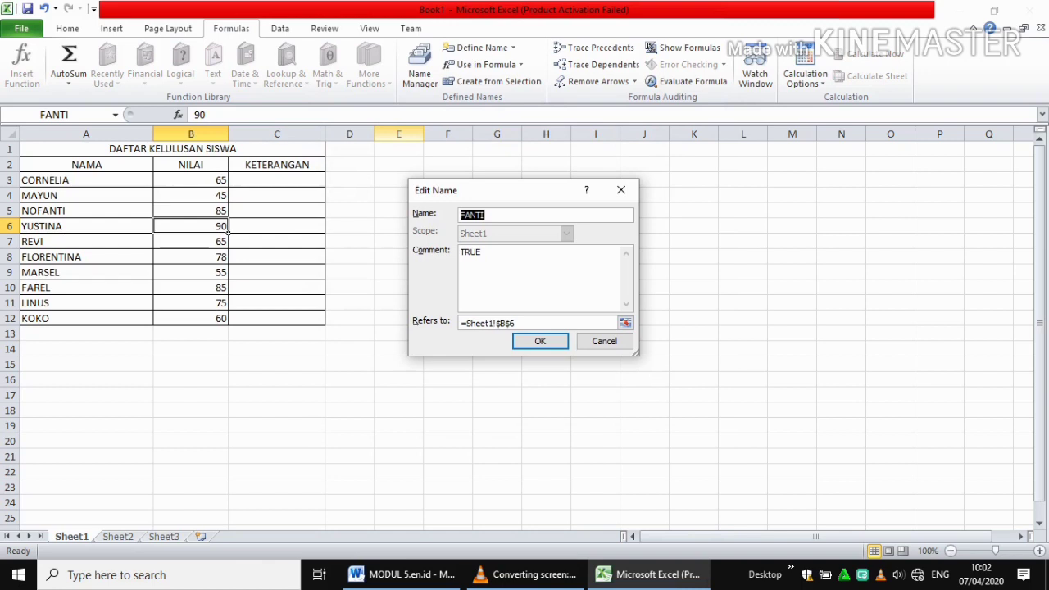
pyautogui.write('\\')
pyautogui.press('BackSpace')
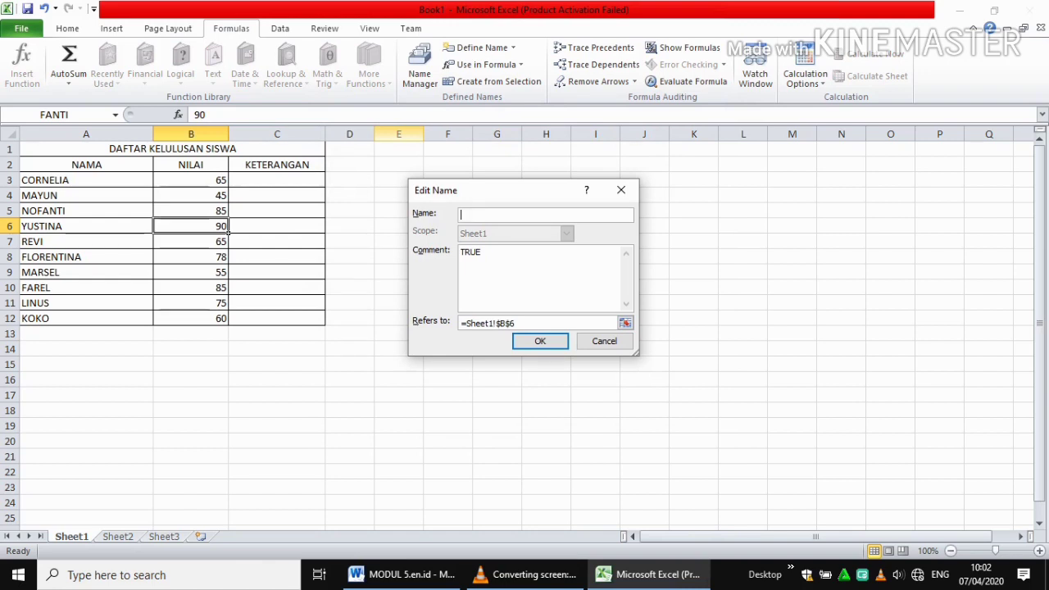
pyautogui.write('NOFANTI')
# - Change the edited name's reference to =Sheet1!$C$3, save it and close the Name Manager
pyautogui.click(229, 232)
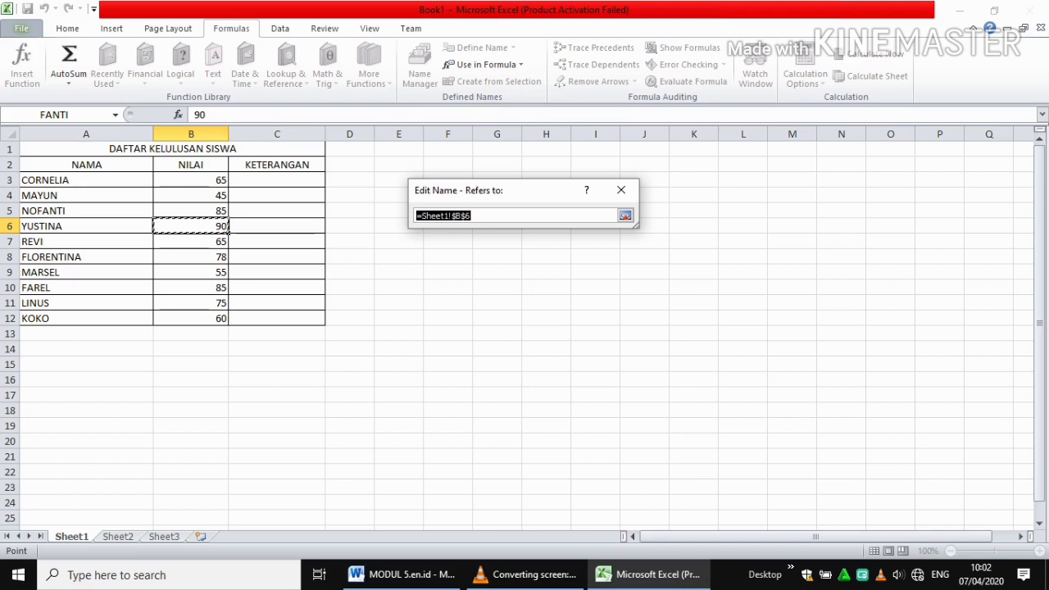
pyautogui.press('Up')
pyautogui.press('Up')
pyautogui.press('Up')
pyautogui.press('Right')
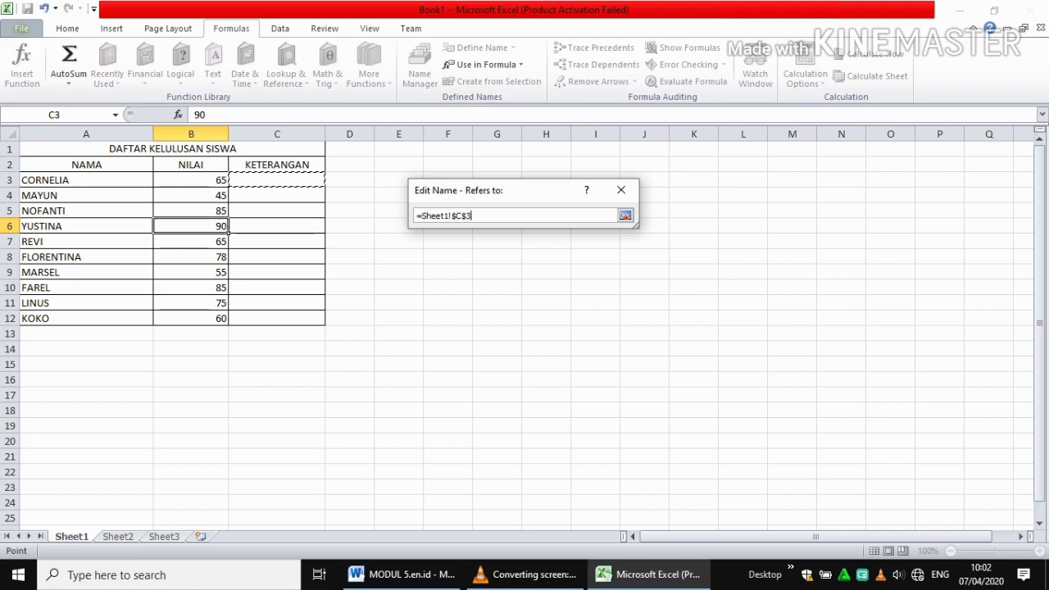
pyautogui.click(625, 216)
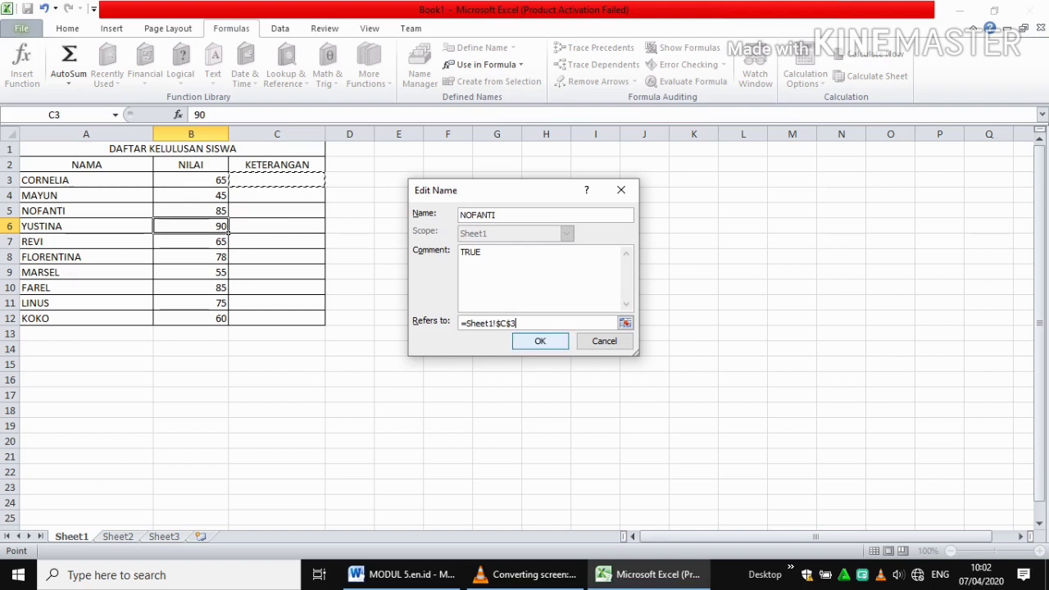
pyautogui.press('Return')
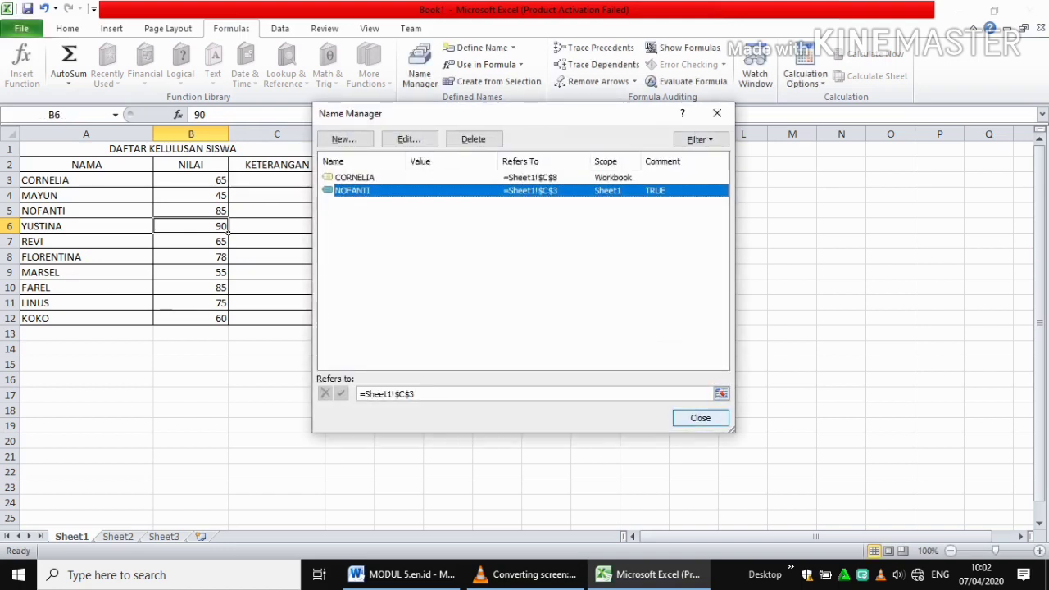
pyautogui.click(700, 418)
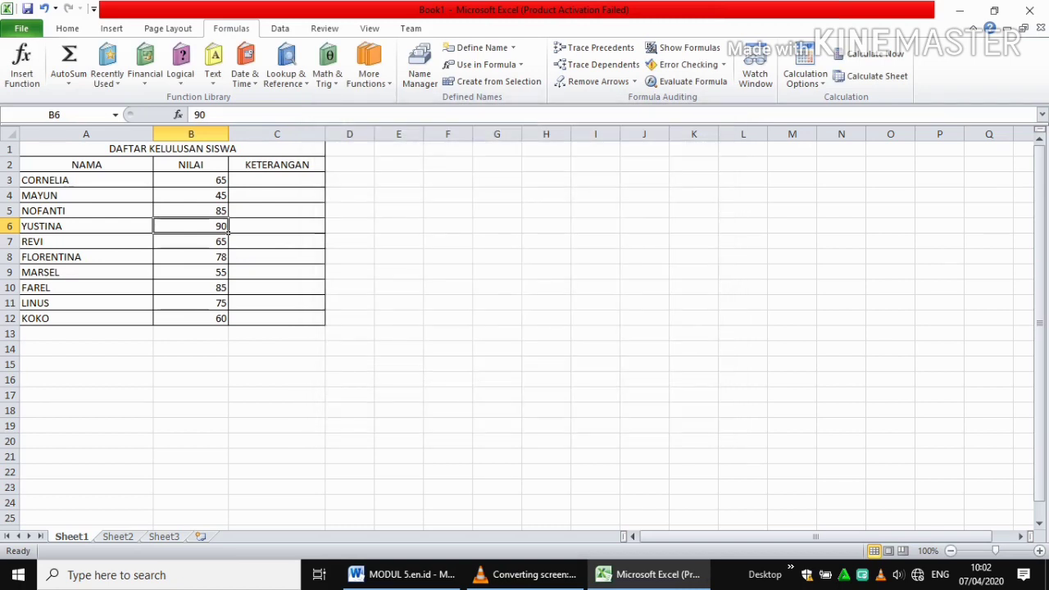
# - Check which name is attached to cell C3 and compare it with cells B6 and C6
pyautogui.click(276, 180)
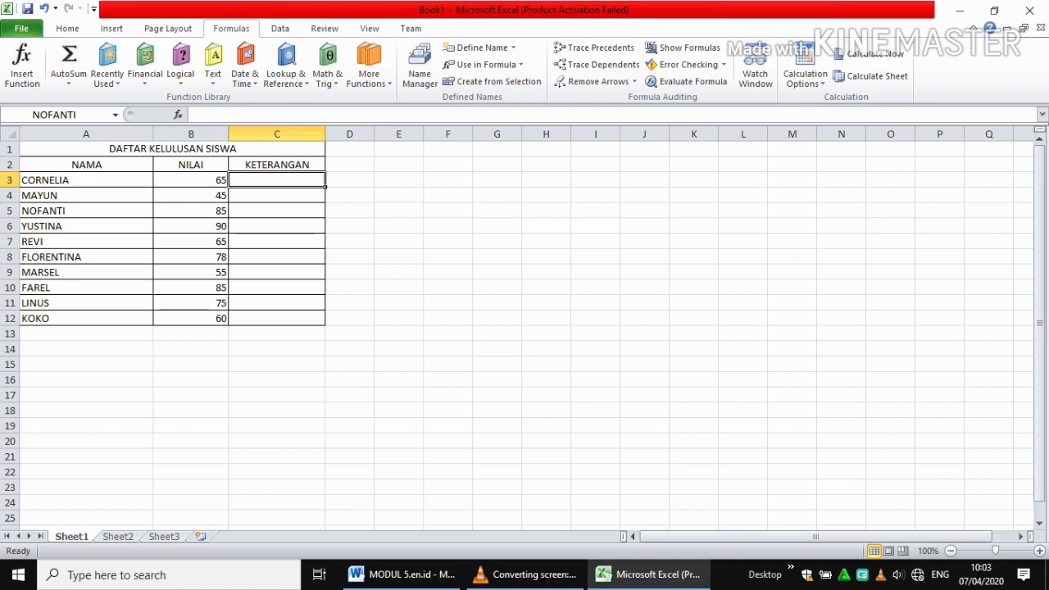
pyautogui.click(191, 226)
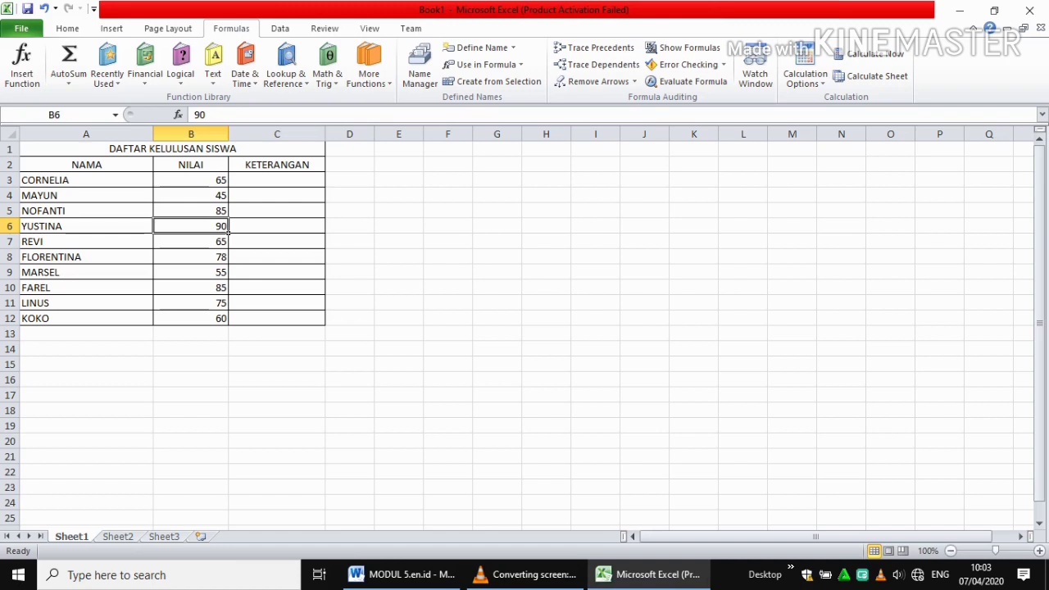
pyautogui.click(277, 179)
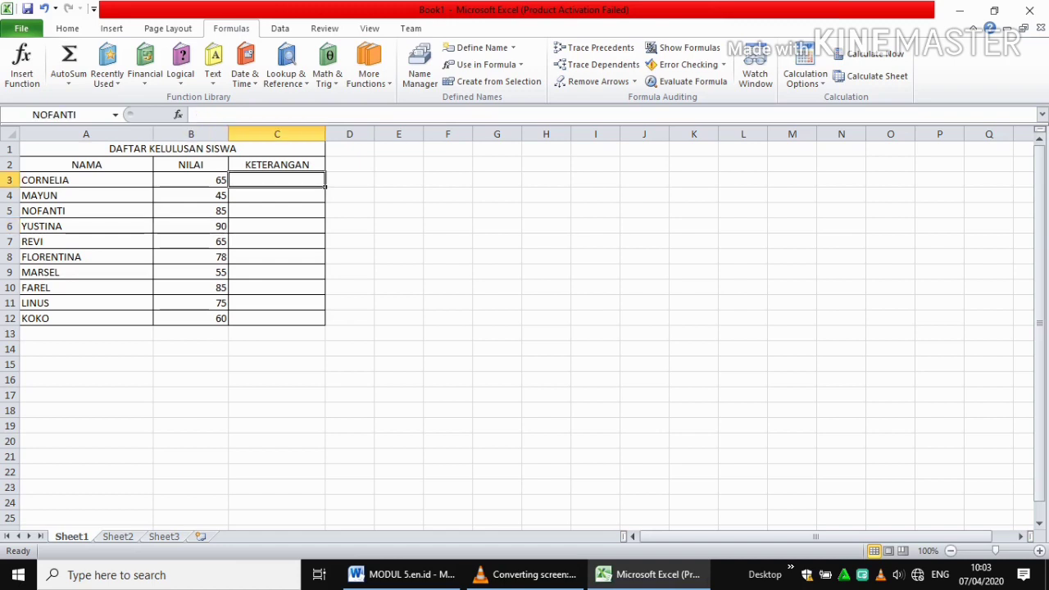
pyautogui.click(277, 226)
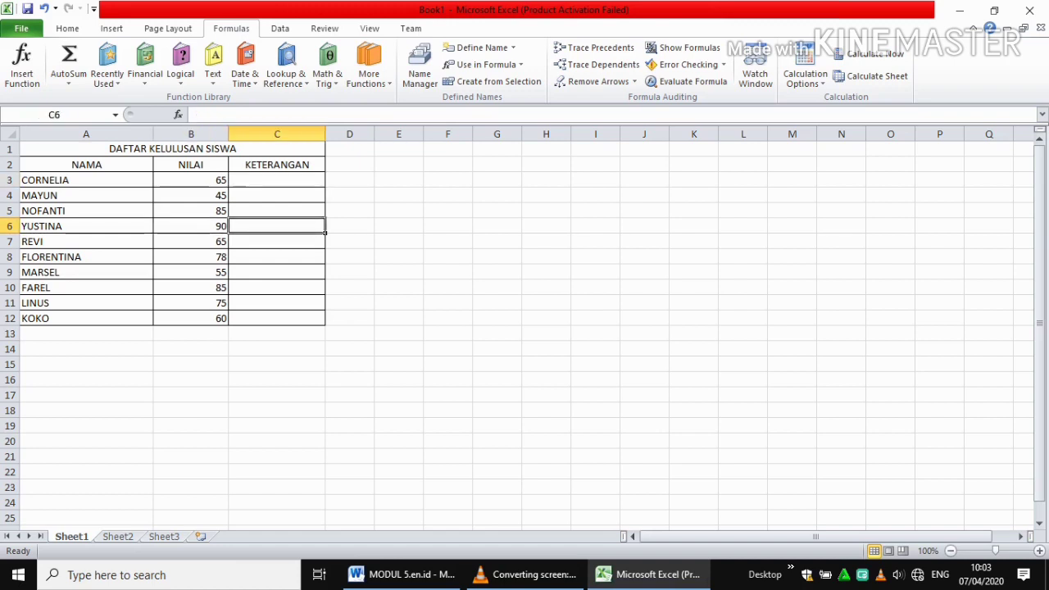
pyautogui.click(399, 257)
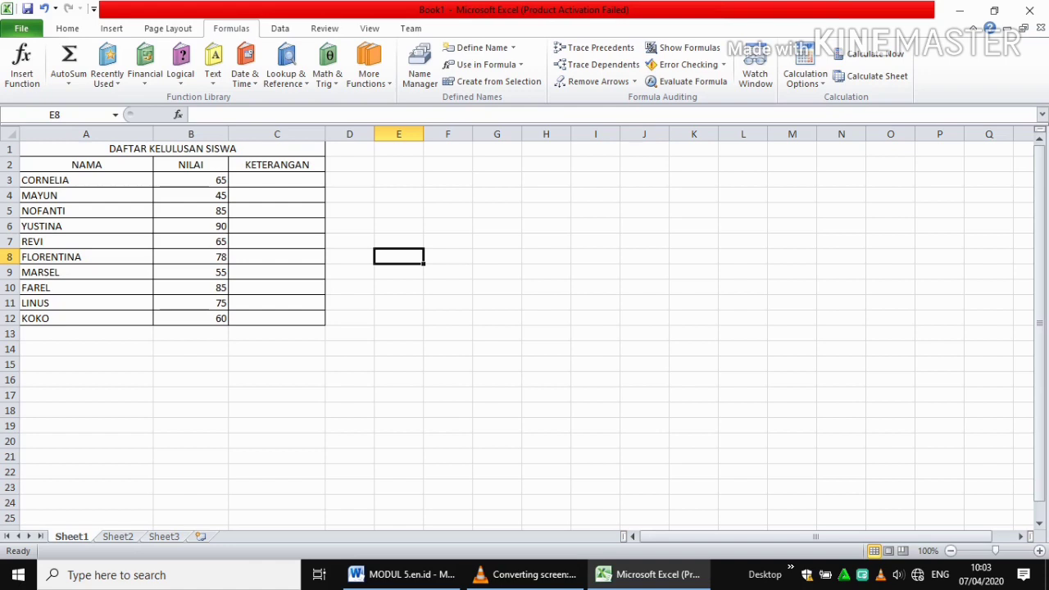
# - Rename the defined name of cell C8 to a short form of the first student's name and check the cell
pyautogui.click(277, 242)
pyautogui.click(277, 258)
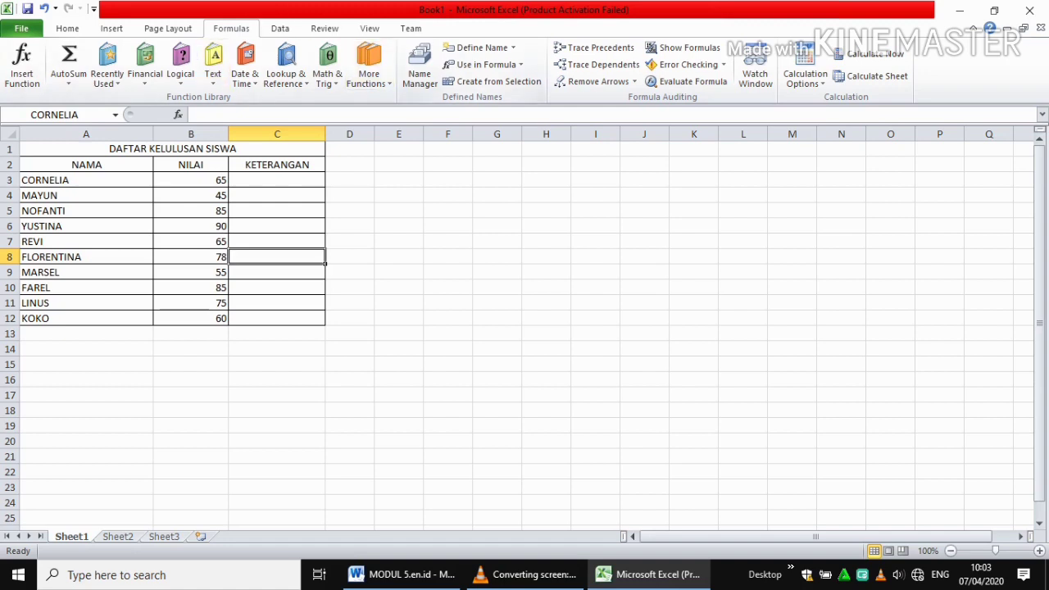
pyautogui.click(419, 65)
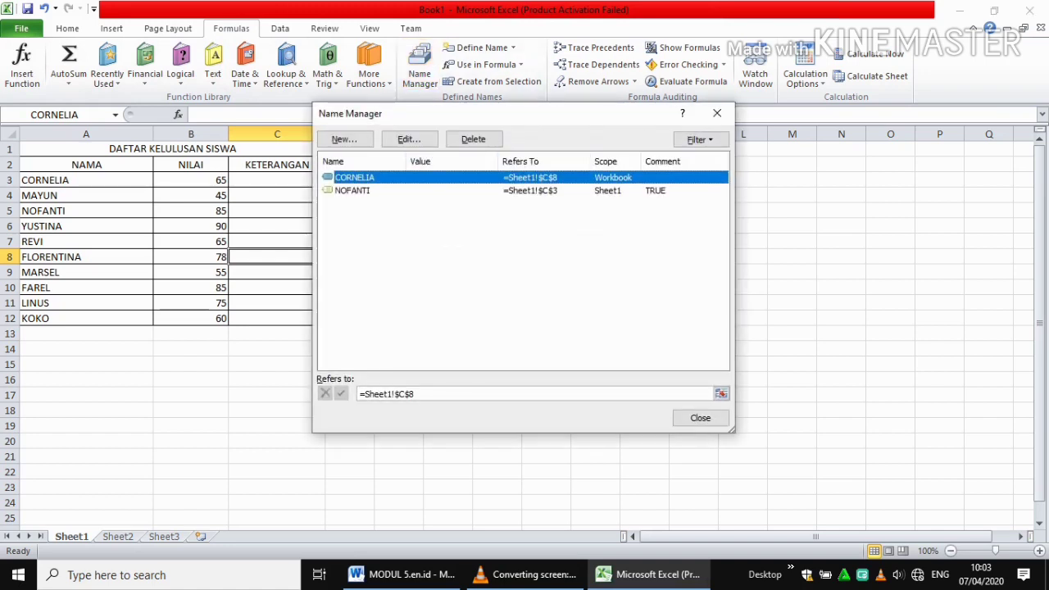
pyautogui.click(409, 139)
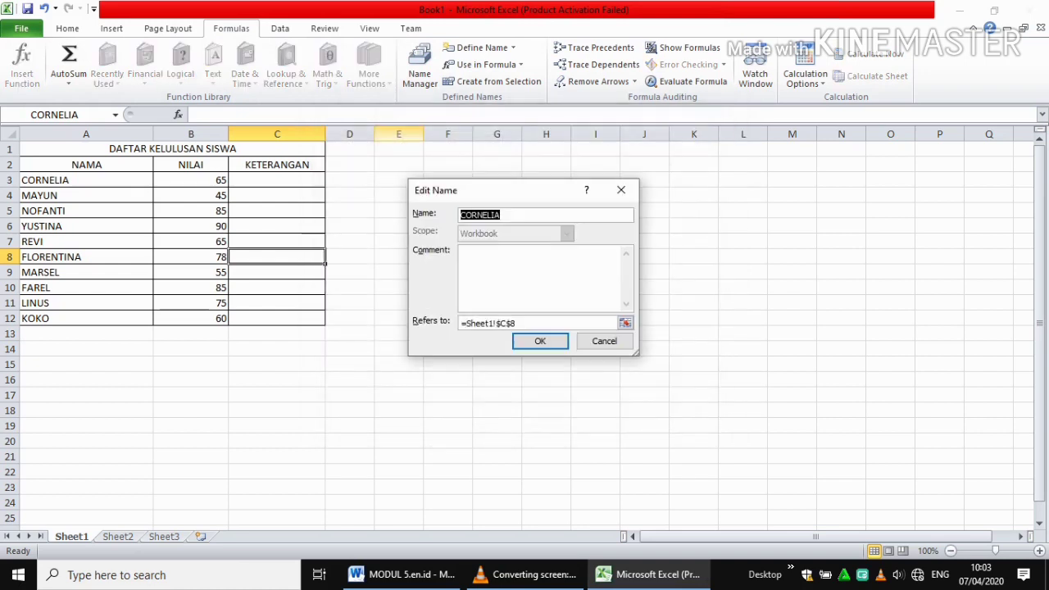
pyautogui.press('BackSpace')
pyautogui.write('LIA')
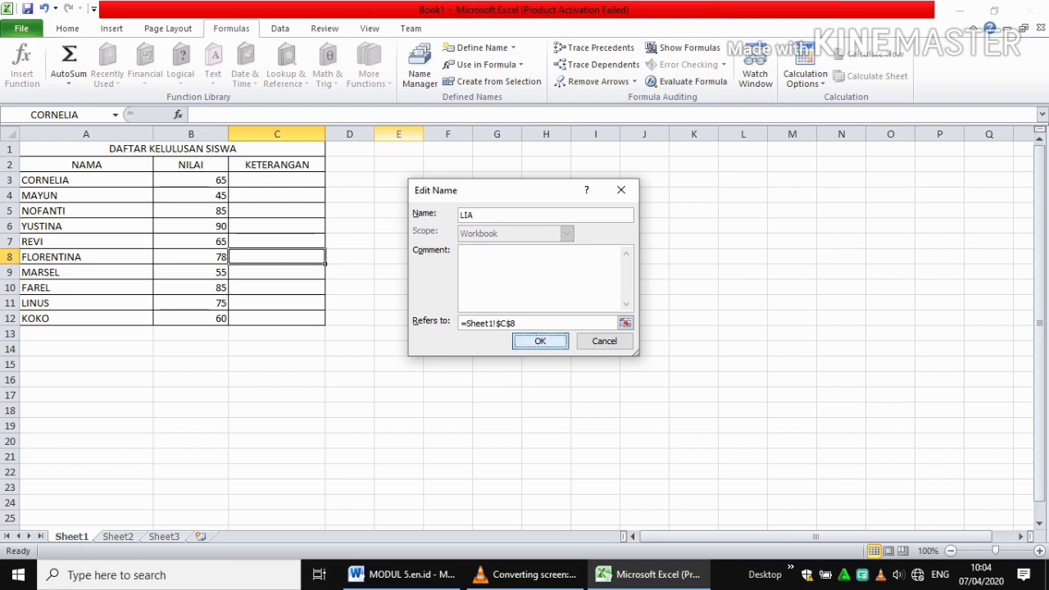
pyautogui.press('Return')
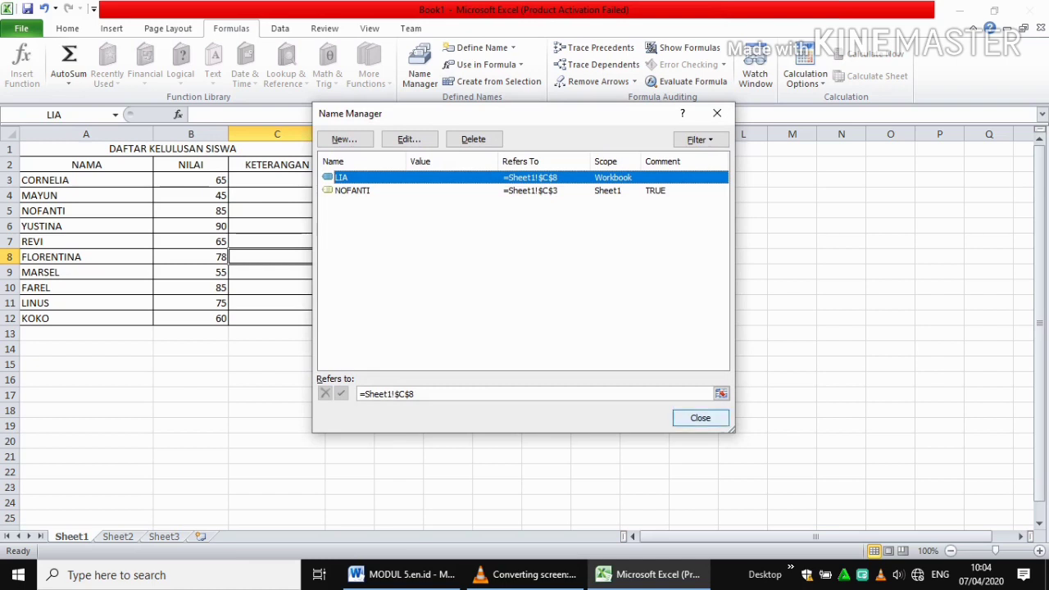
pyautogui.click(700, 418)
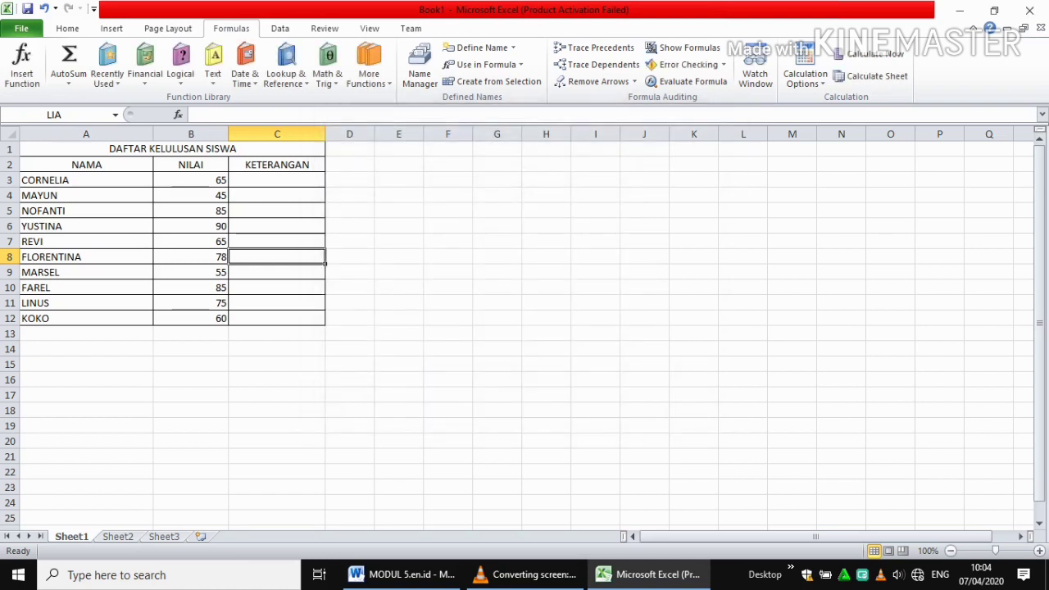
pyautogui.click(191, 256)
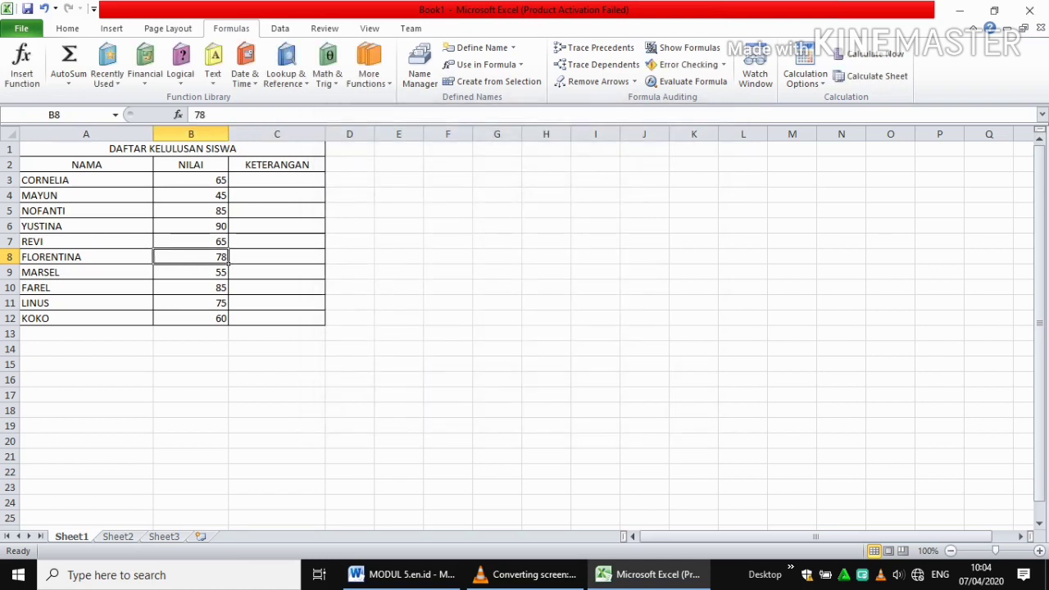
pyautogui.click(277, 257)
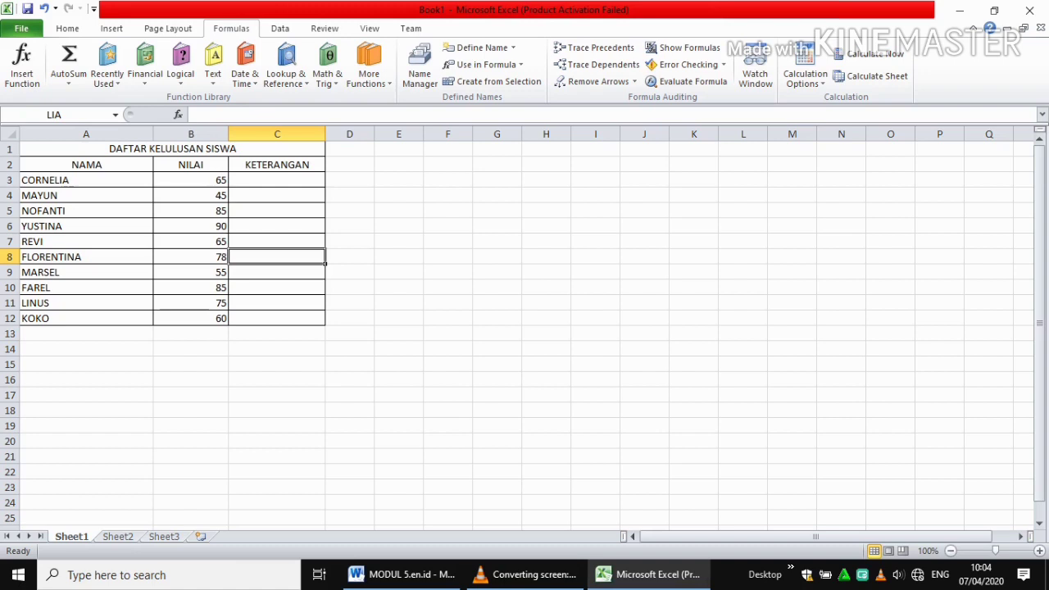
# - Delete the Sheet1-scoped defined name that refers to =Sheet1!$C$3 in the Name Manager, confirm the deletion and close the manager
pyautogui.click(190, 256)
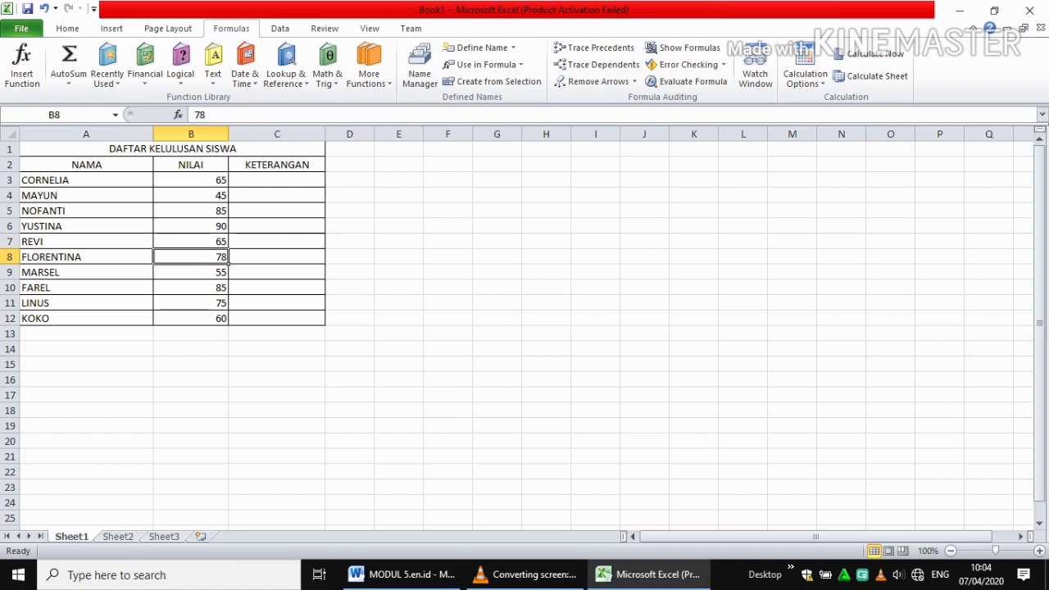
pyautogui.click(277, 256)
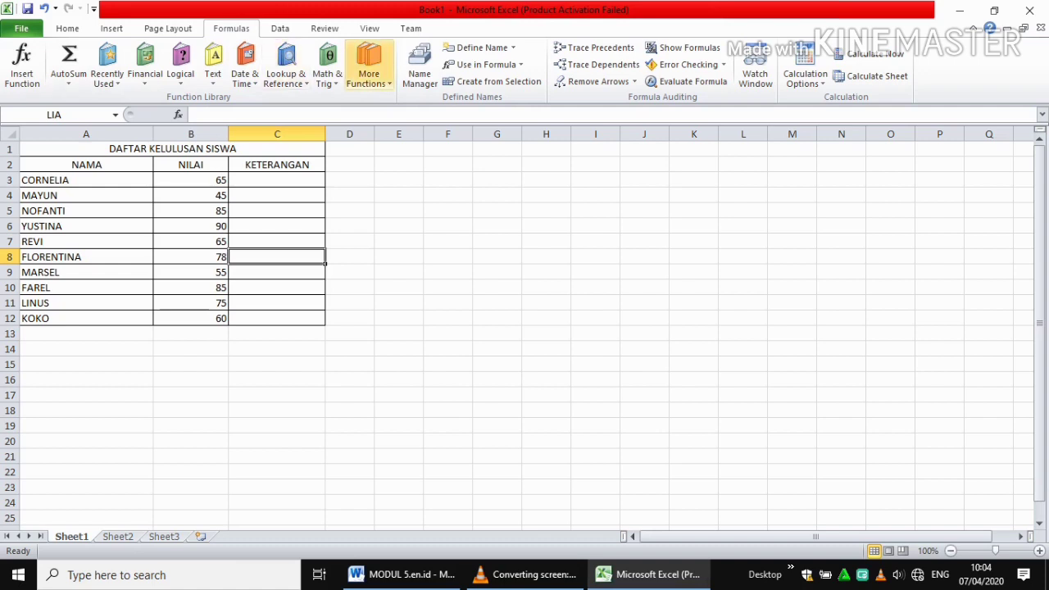
pyautogui.click(420, 66)
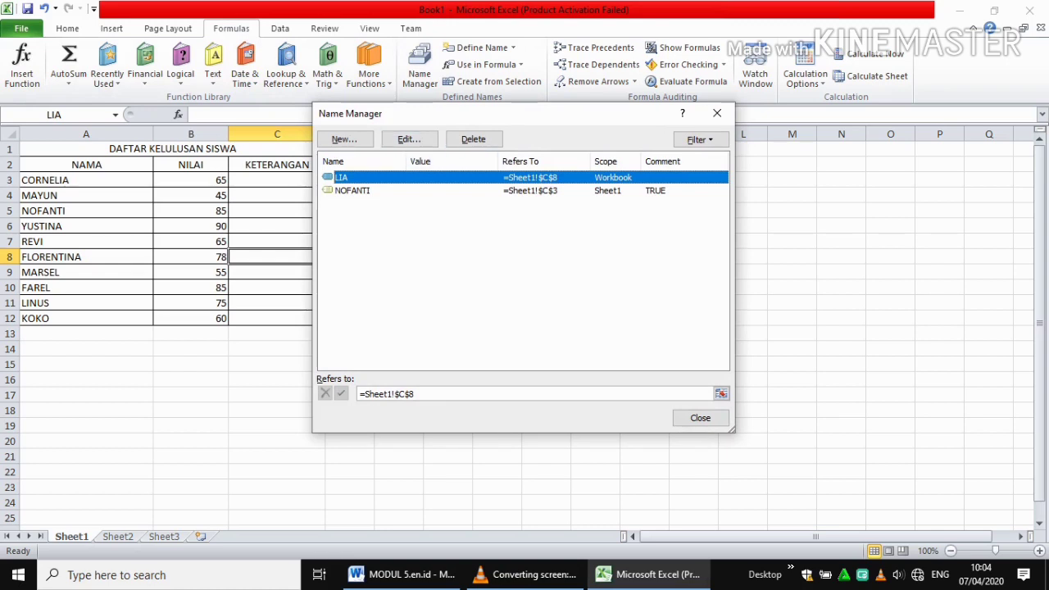
pyautogui.click(352, 191)
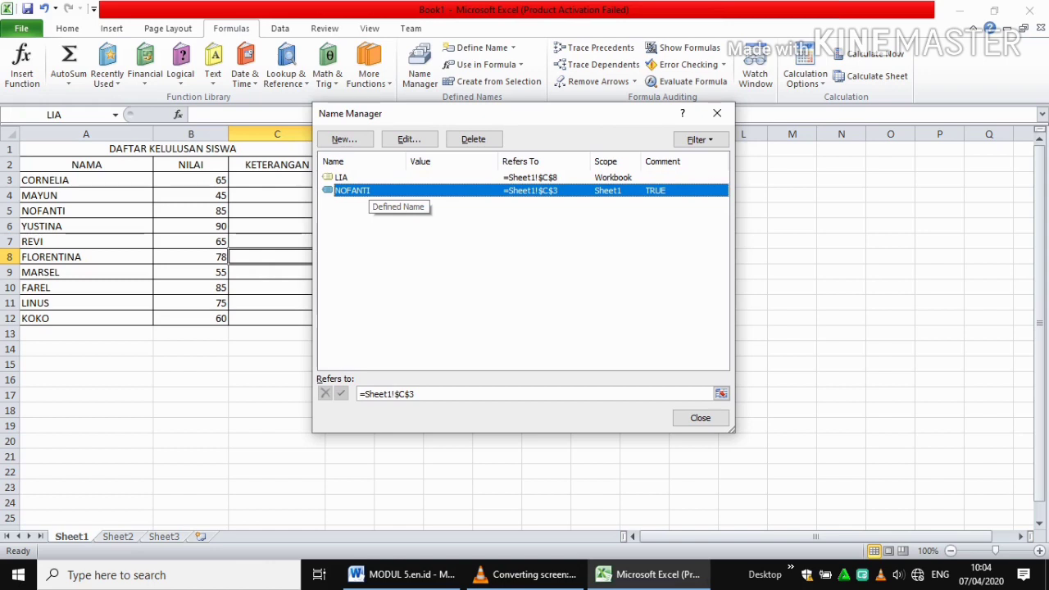
pyautogui.click(360, 178)
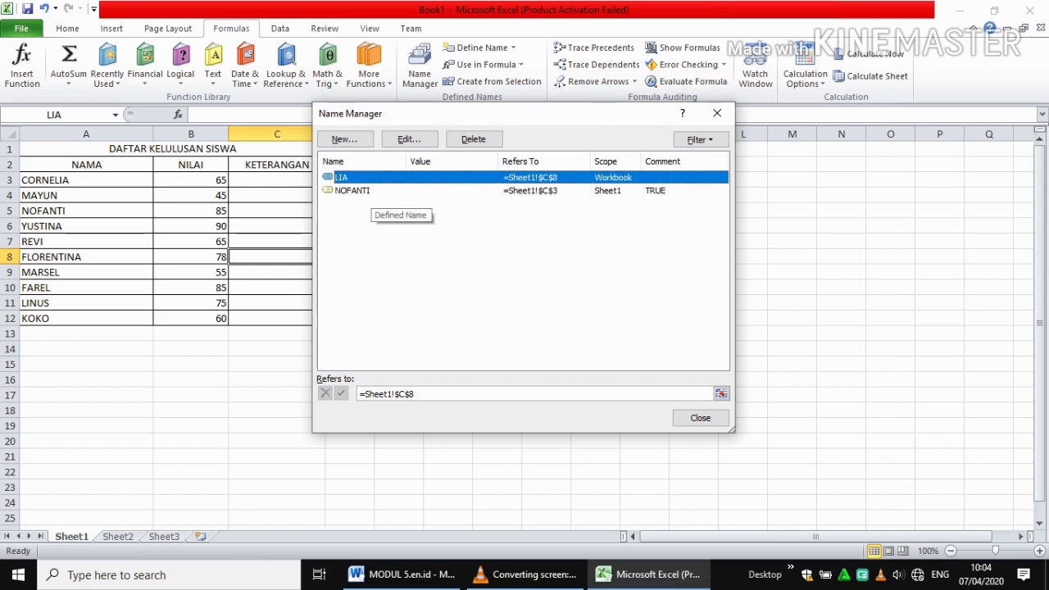
pyautogui.click(369, 191)
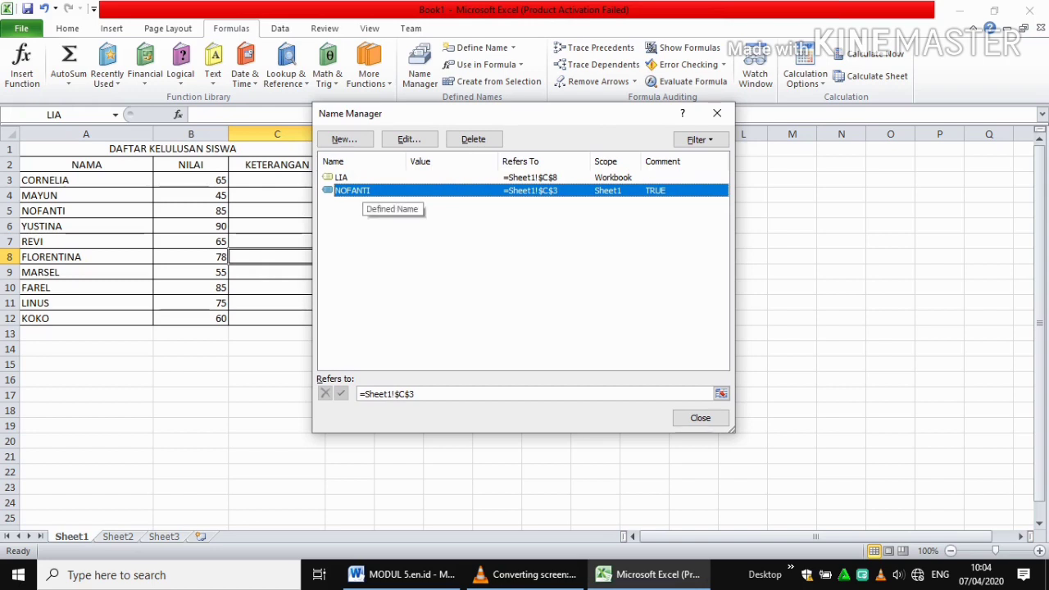
pyautogui.click(473, 139)
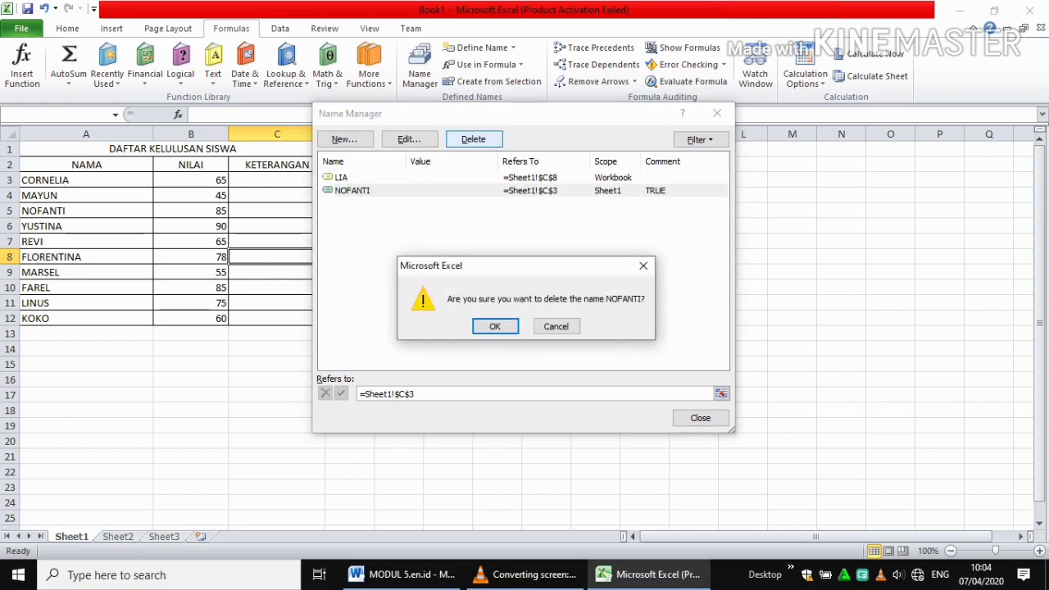
pyautogui.press('Return')
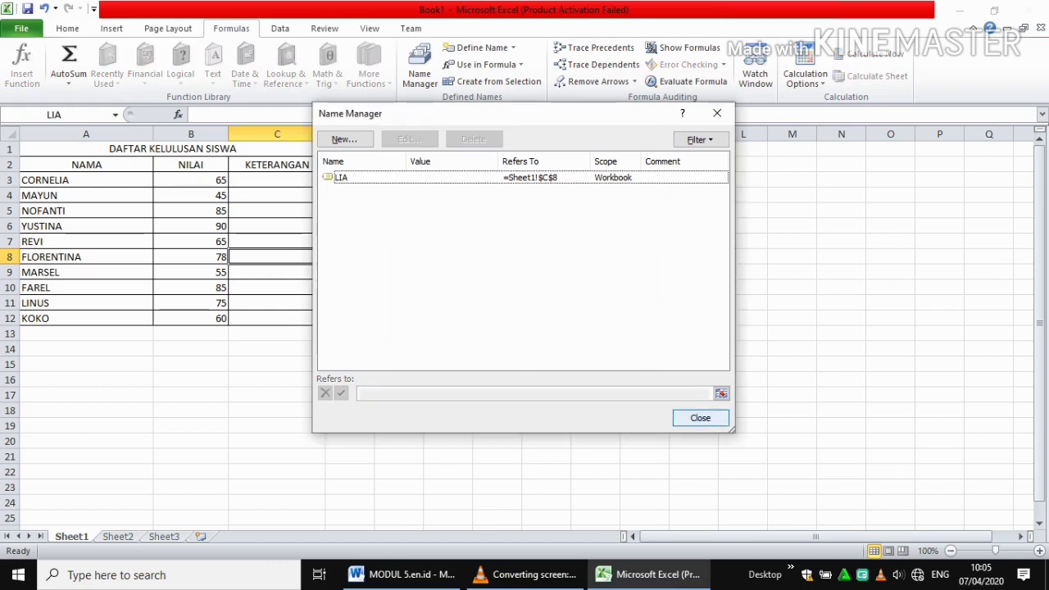
pyautogui.click(701, 418)
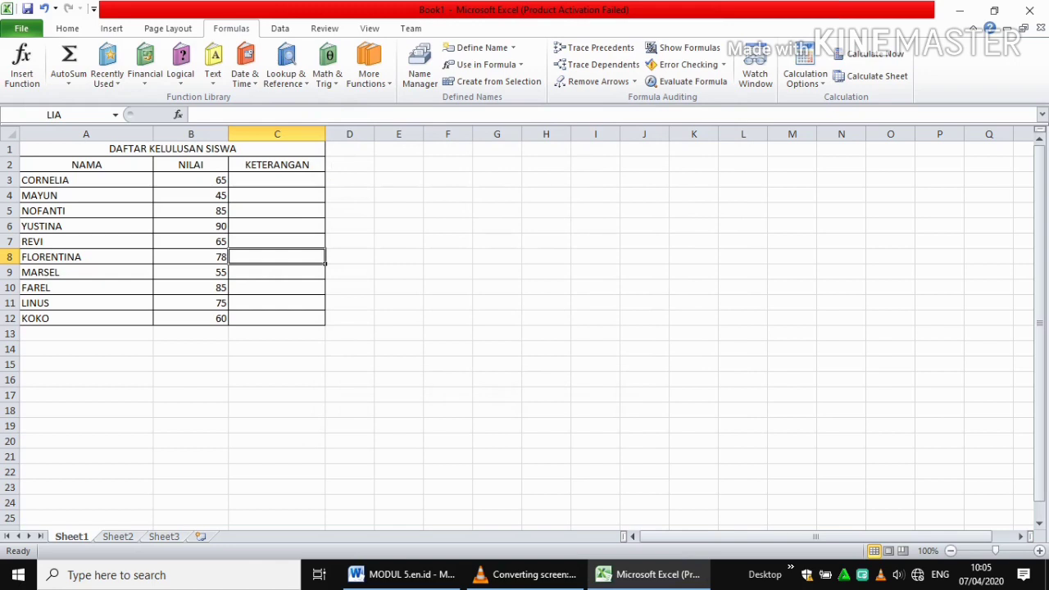
# - Check whether cells C3 and C5 in the KETERANGAN column still carry a defined name
pyautogui.click(277, 180)
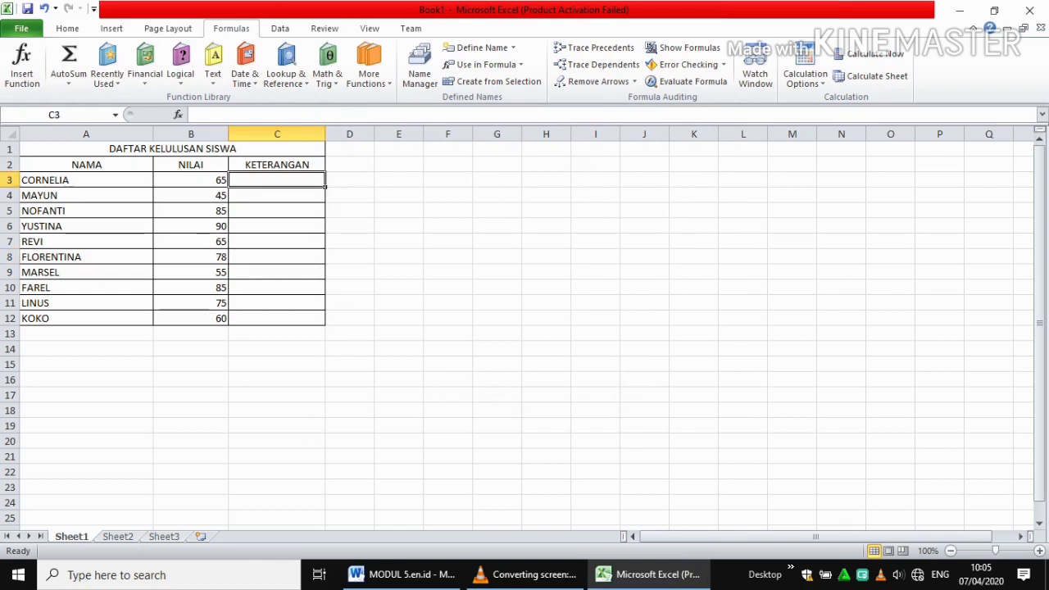
pyautogui.click(277, 211)
pyautogui.click(277, 180)
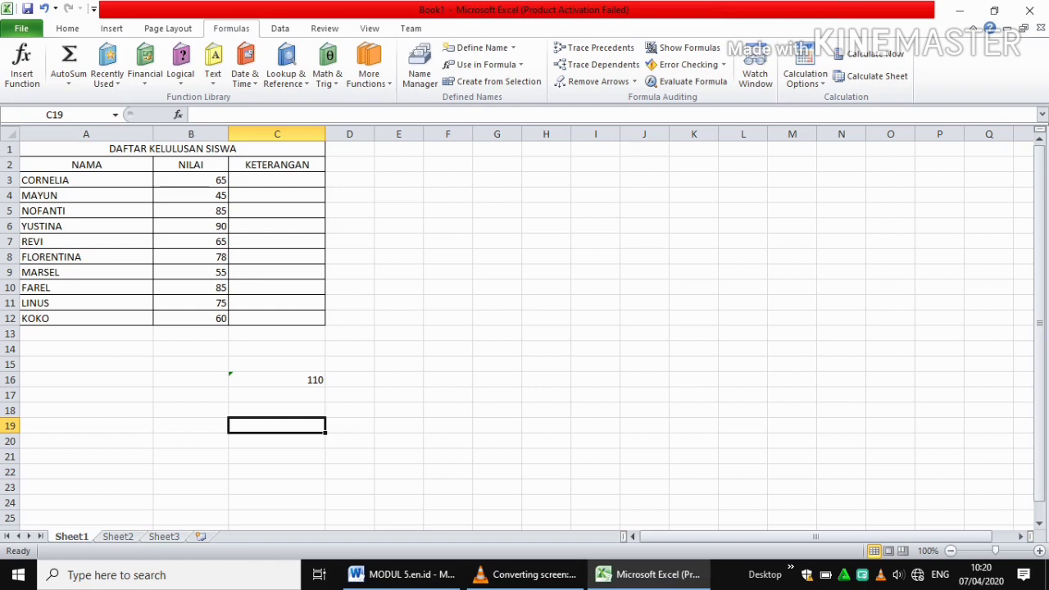
# - Add the first two NILAI scores in cell C3 with the formula =SUM(B3:B4)
pyautogui.click(277, 180)
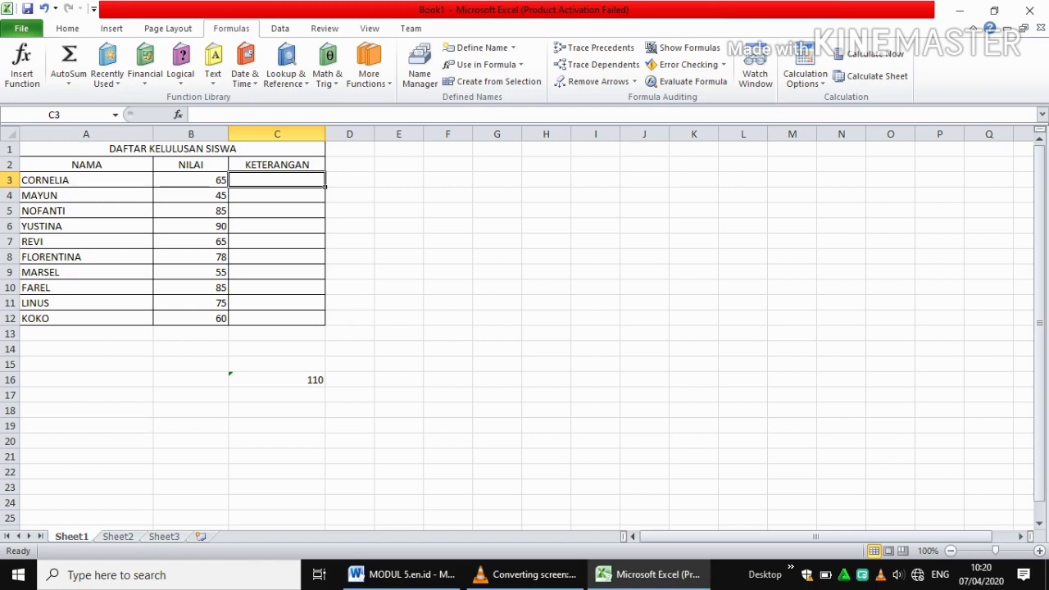
pyautogui.click(191, 334)
pyautogui.click(277, 180)
pyautogui.click(191, 333)
pyautogui.click(277, 180)
pyautogui.write('=SU')
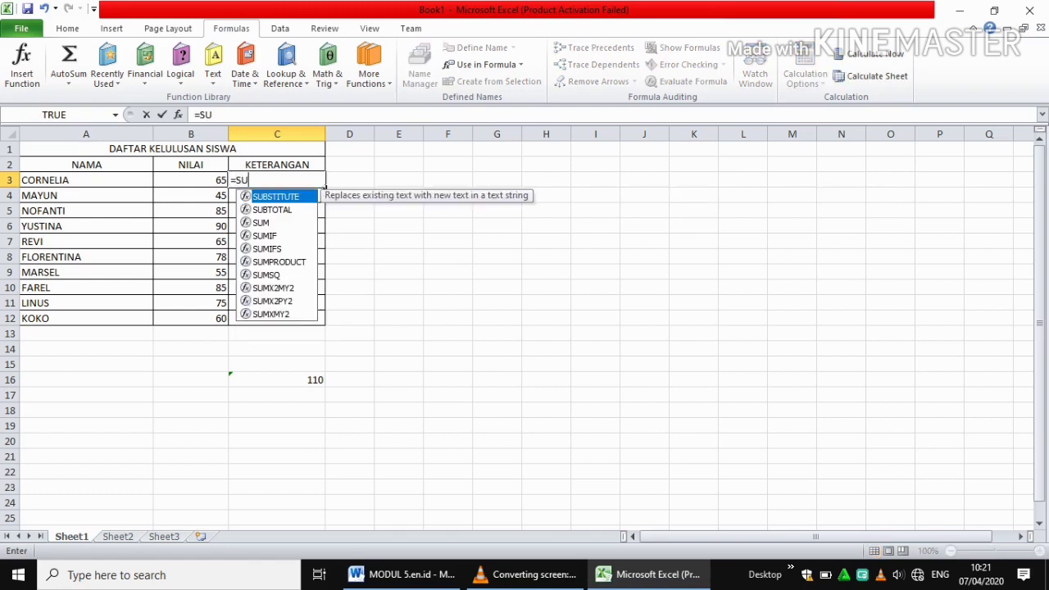
pyautogui.write('M(')
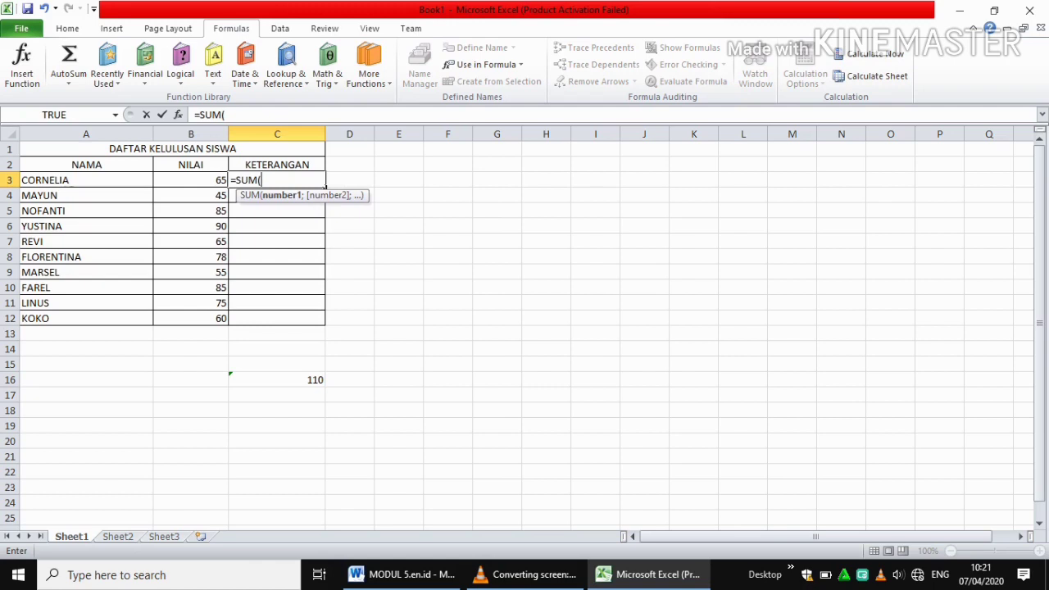
pyautogui.write('B3')
pyautogui.write(':B4')
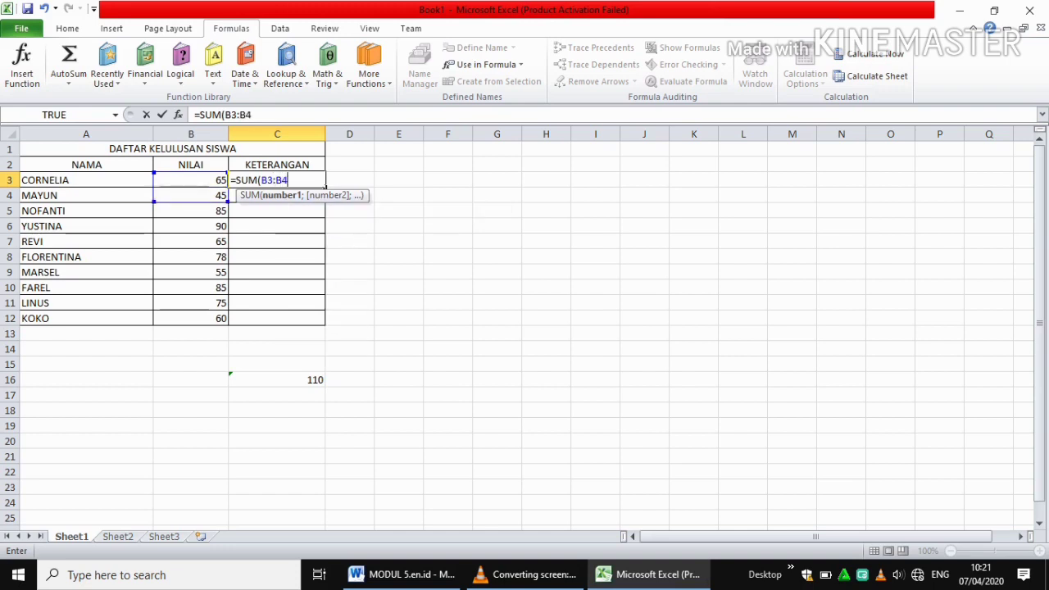
pyautogui.write(')')
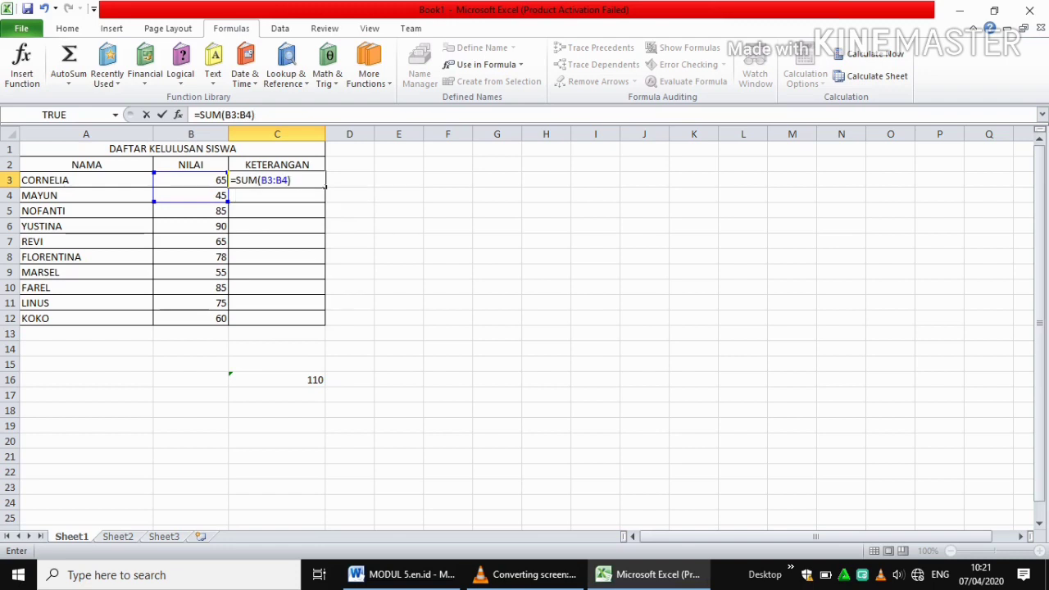
pyautogui.press('Return')
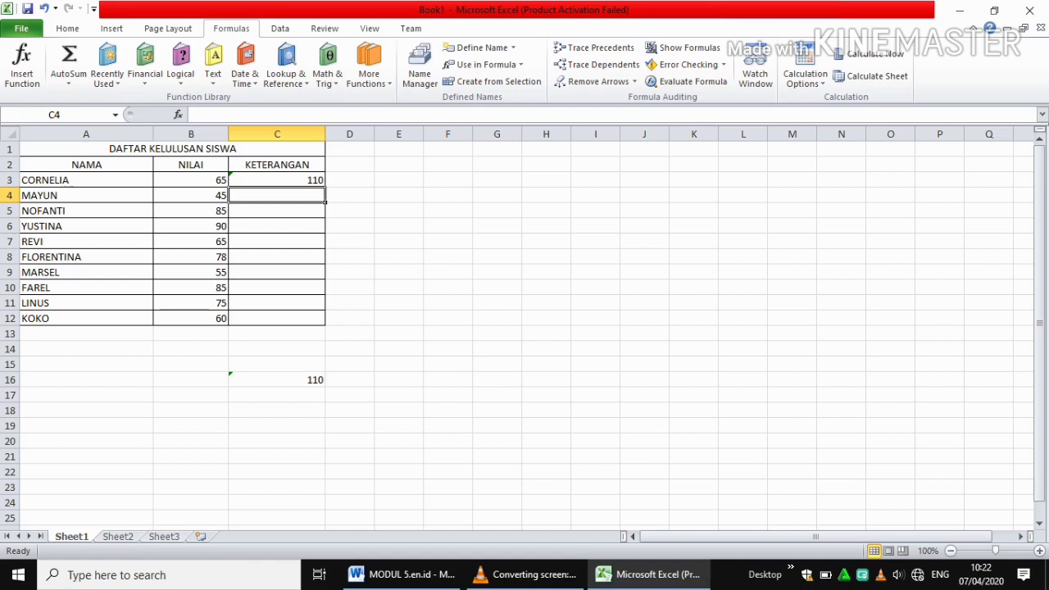
# - Enter the formula =SUM(B3:B4) in cell C6, picking the range B3:B4 from the sheet as its argument
pyautogui.click(277, 226)
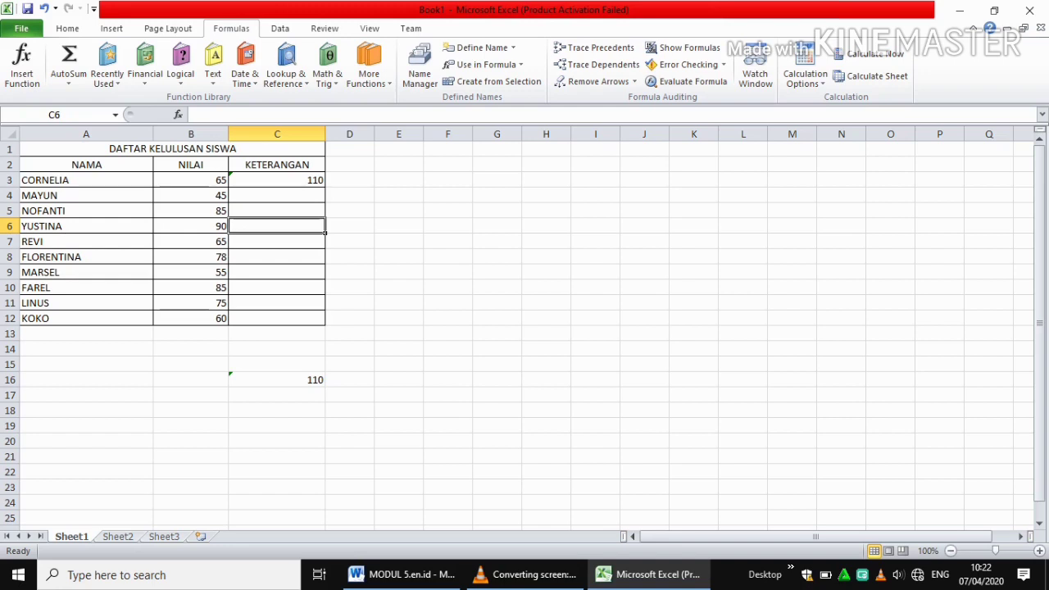
pyautogui.write('=S')
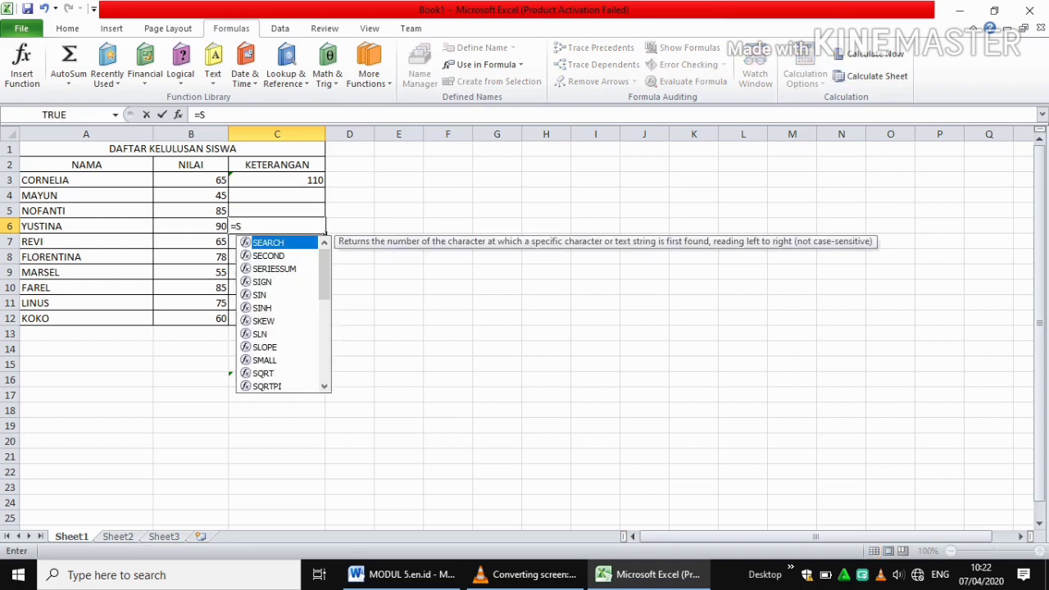
pyautogui.write('UM(')
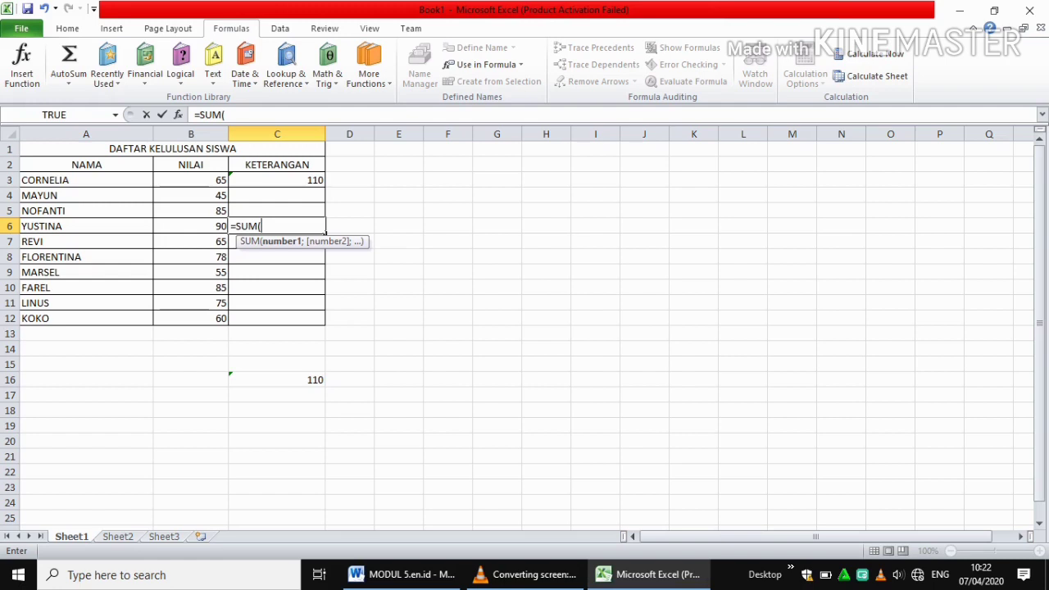
pyautogui.click(191, 180)
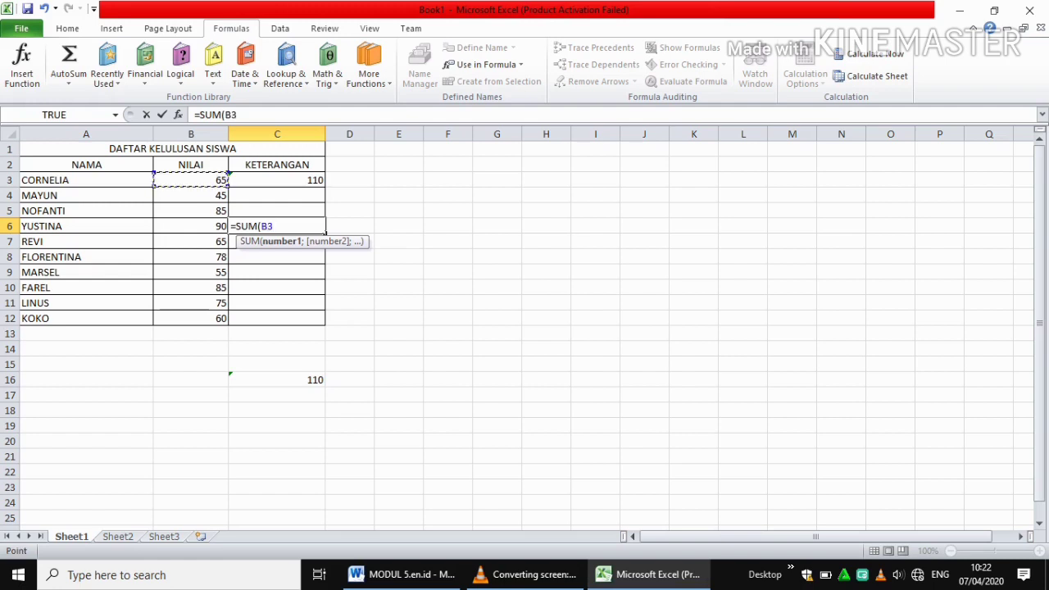
pyautogui.hotkey('shift', 'Down')
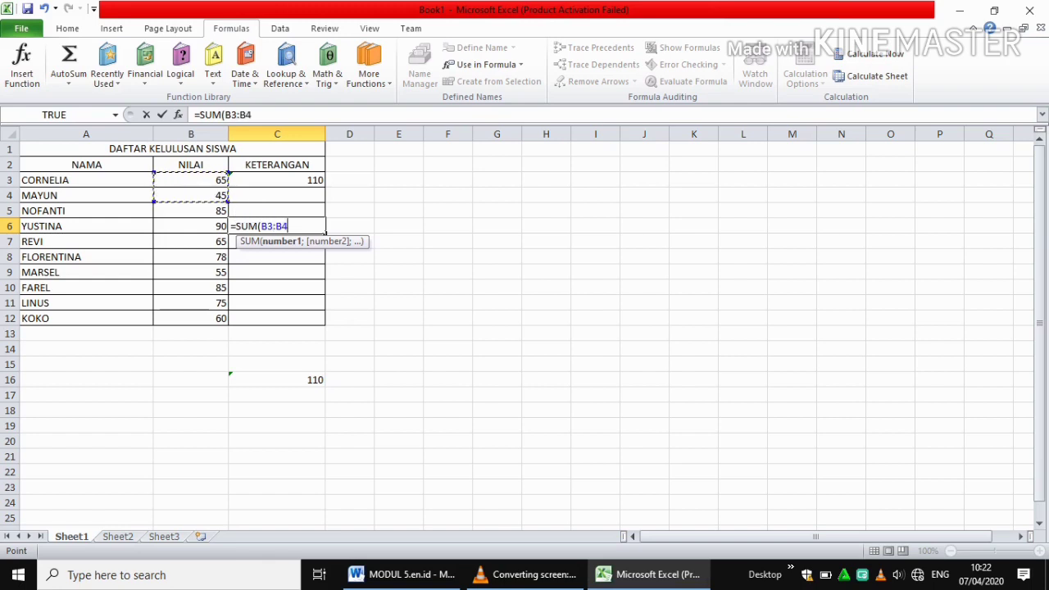
pyautogui.write(')')
pyautogui.press('Return')
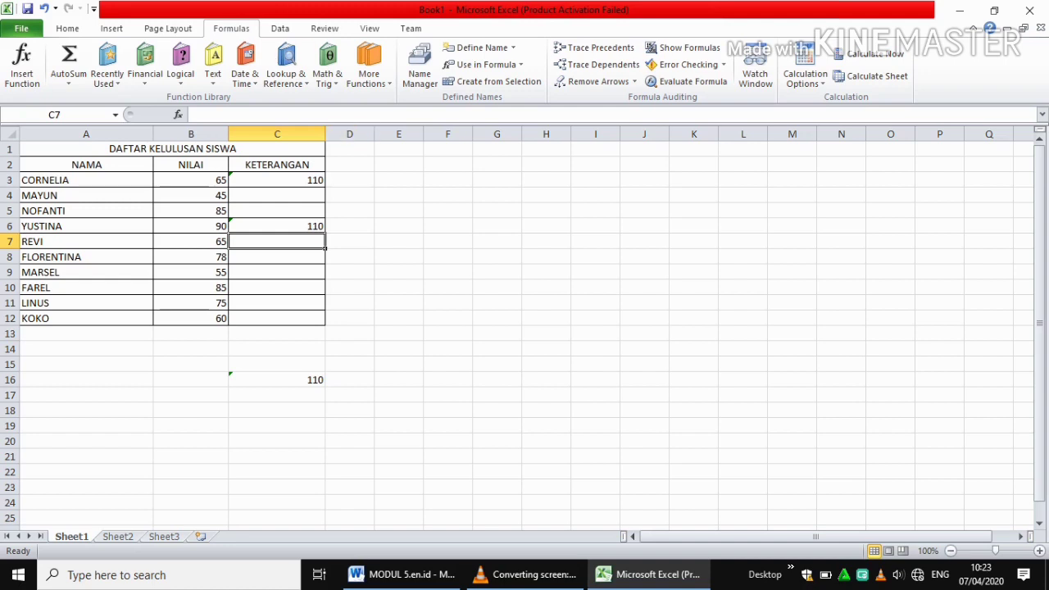
# - Sum the first two NILAI scores in cell D3 using absolute references with the formula =SUM($B$3:$B$4)
pyautogui.click(350, 180)
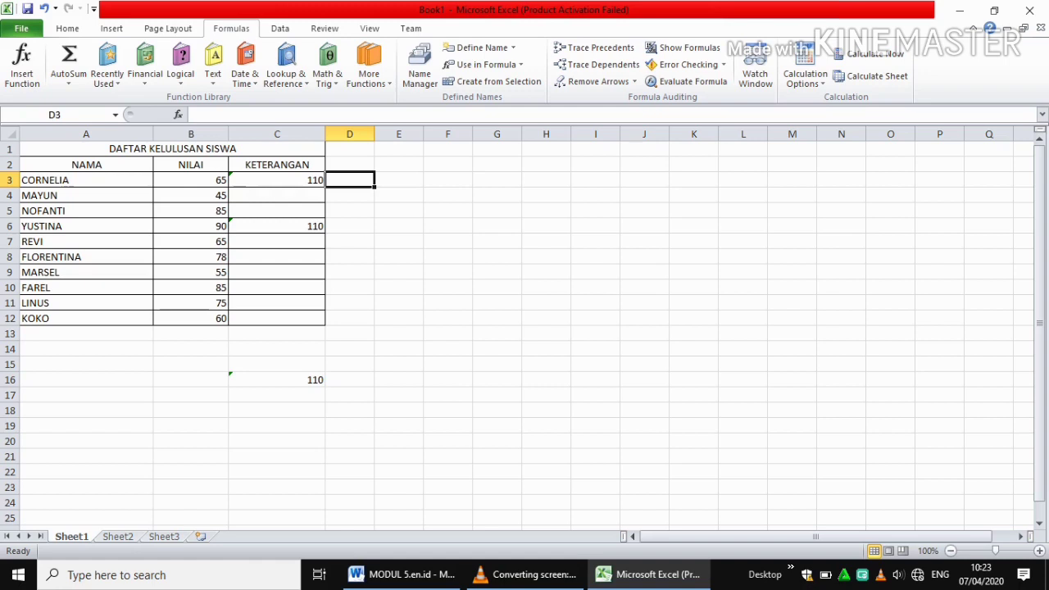
pyautogui.write('=SUN')
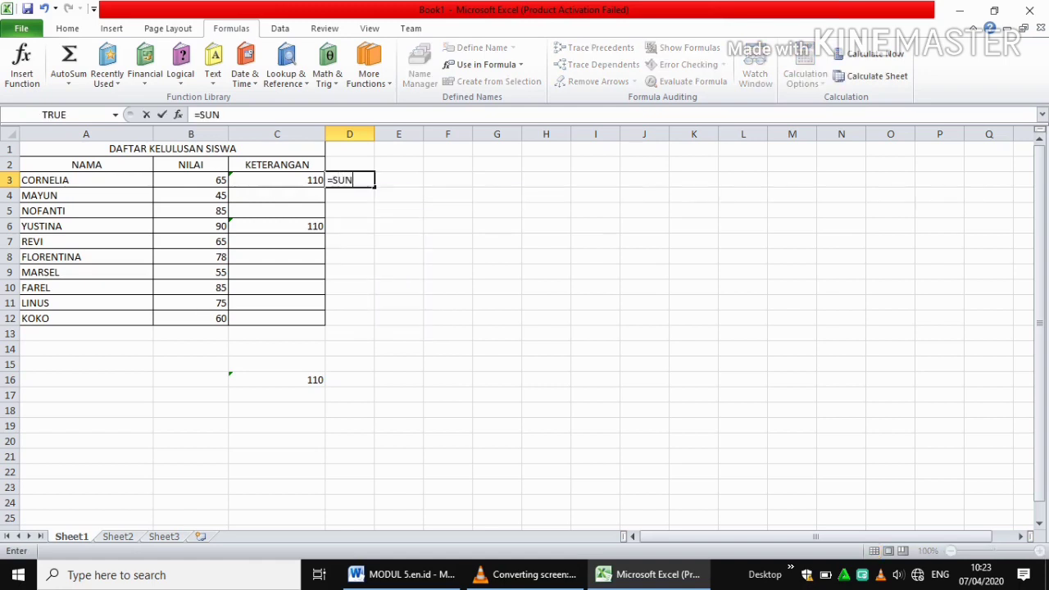
pyautogui.press('BackSpace')
pyautogui.write('M')
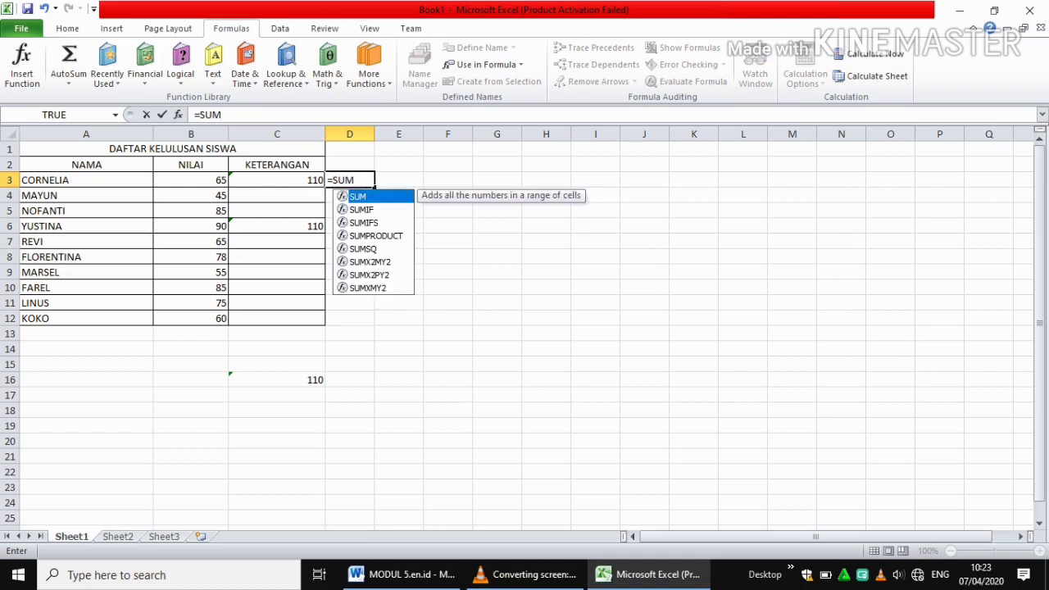
pyautogui.write('(')
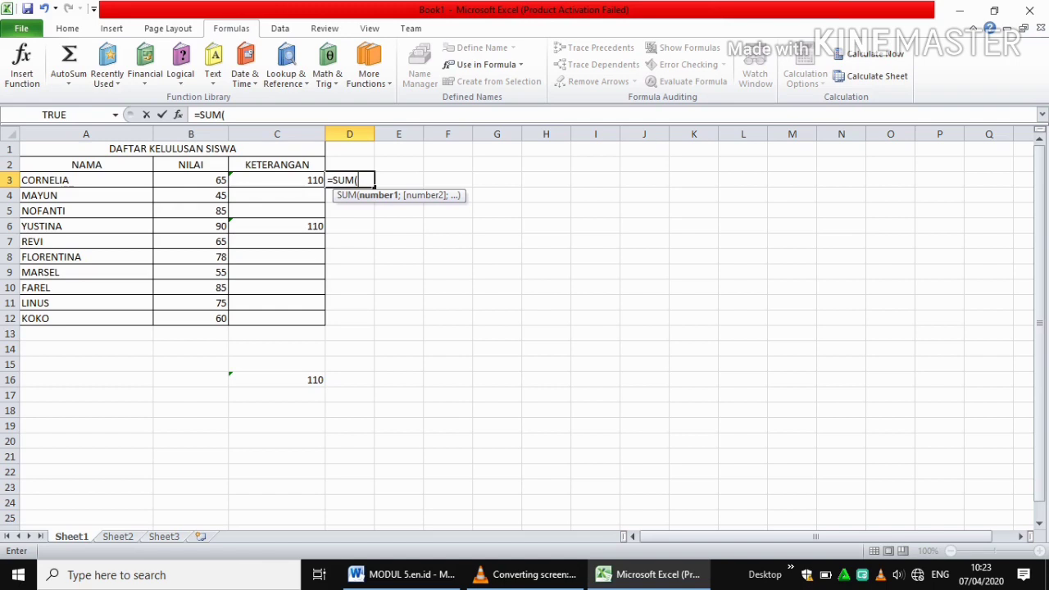
pyautogui.write('$B$3')
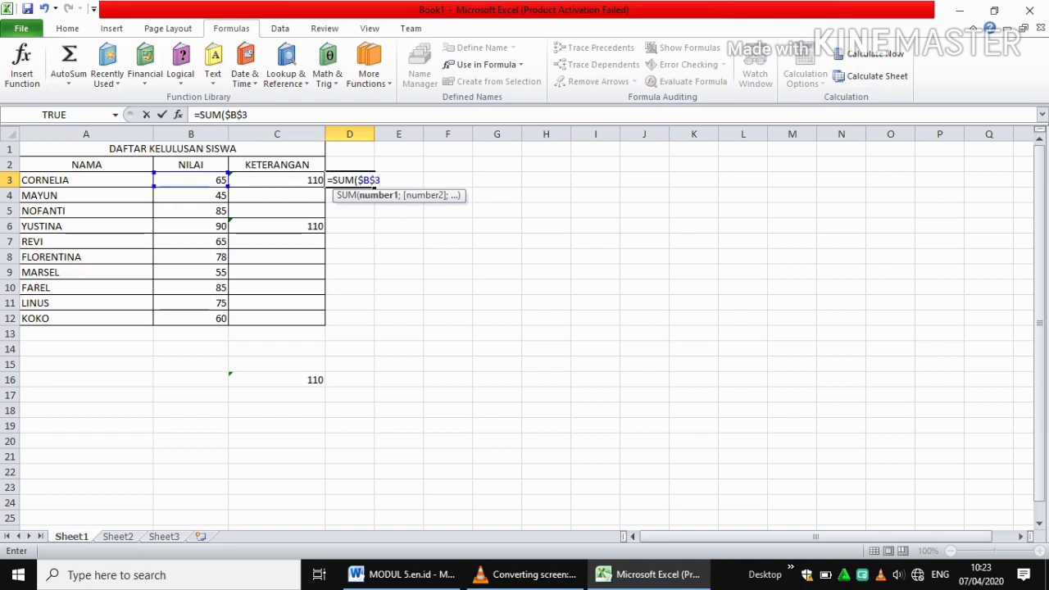
pyautogui.write(':$B$4')
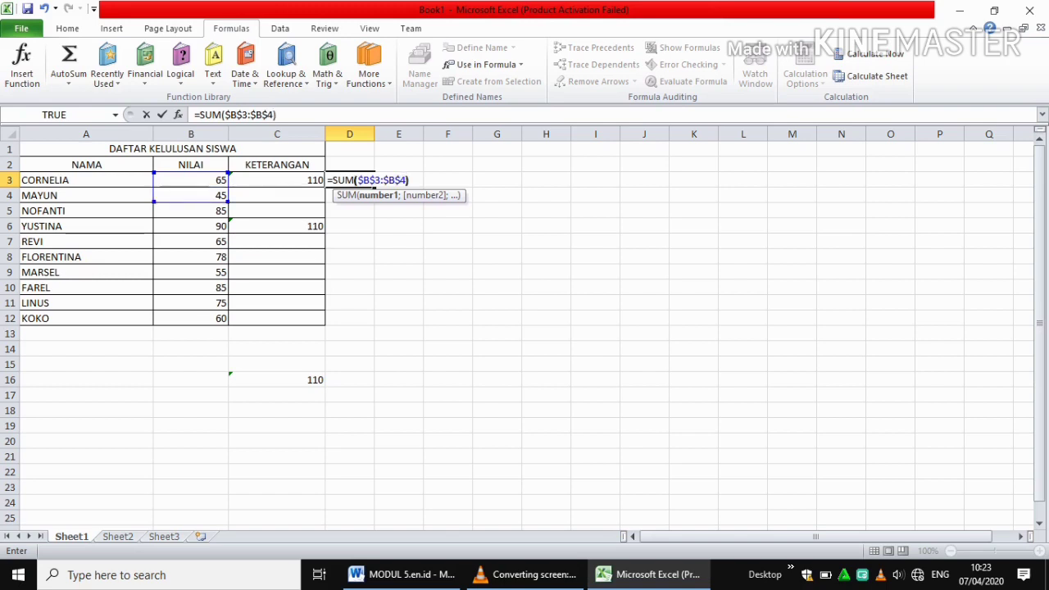
pyautogui.write(')')
pyautogui.press('Return')
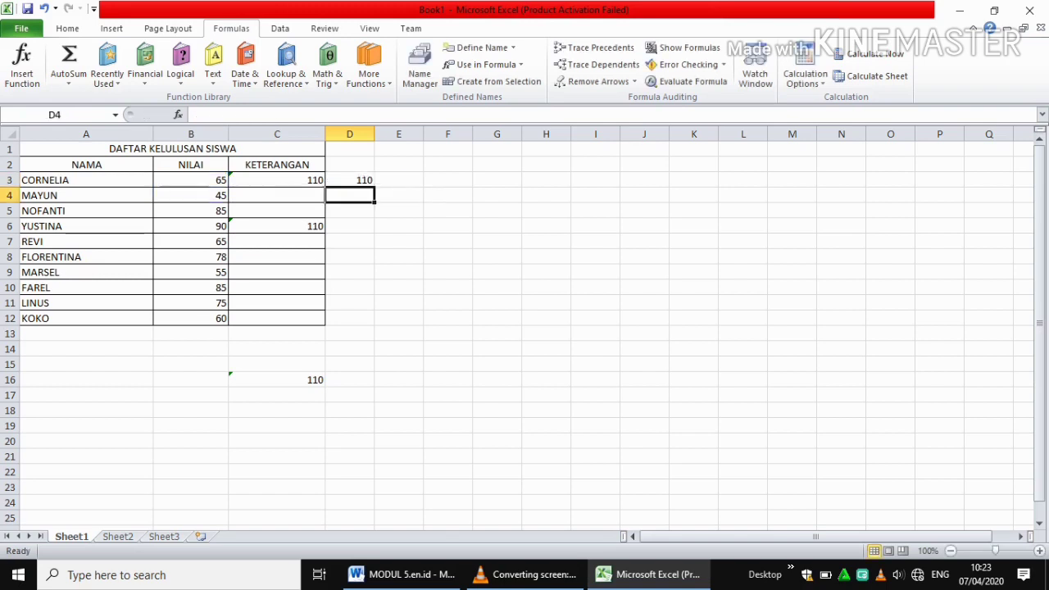